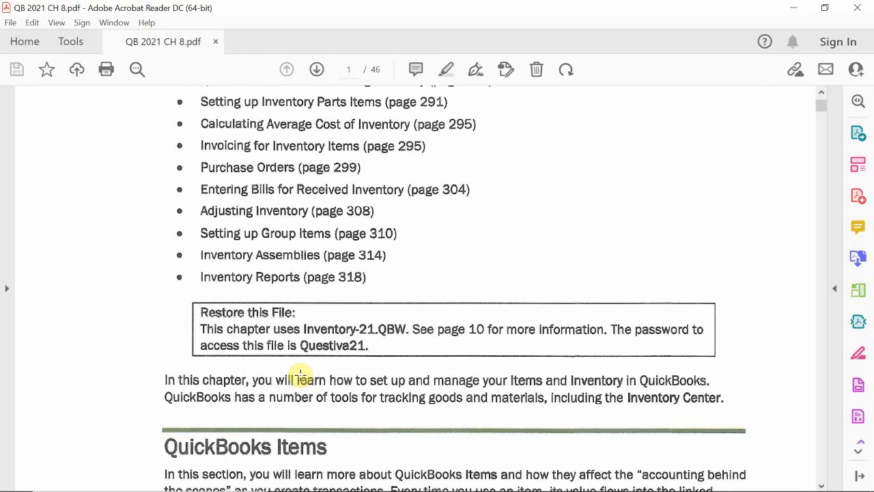
- Read the chapter's QuickBooks Items introduction, the Item List figure and the descriptions of the item types through page 283
scroll(322, 296, up, 1)
scroll(390, 353, down, 3)
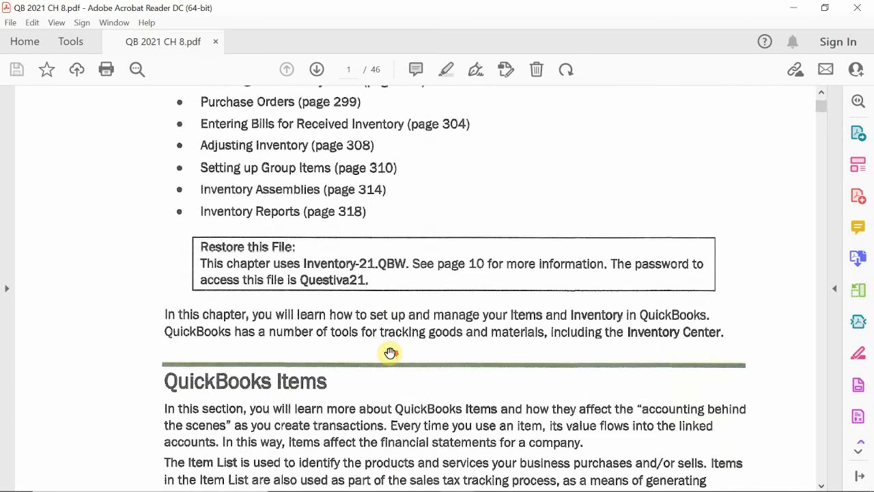
scroll(390, 351, down, 1)
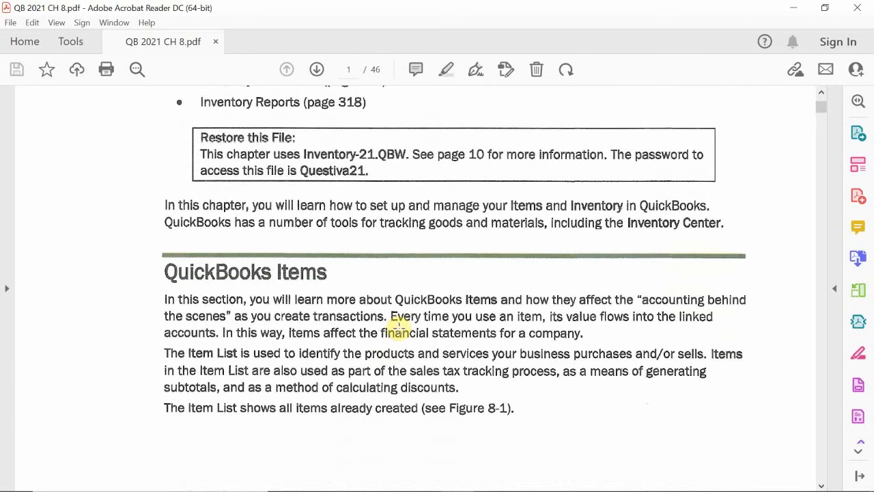
scroll(399, 327, down, 1)
scroll(399, 327, down, 1)
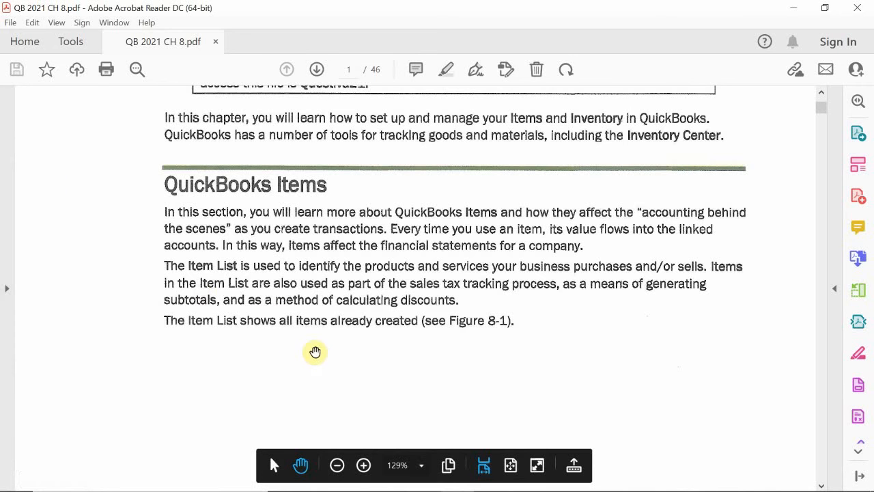
scroll(315, 352, down, 5)
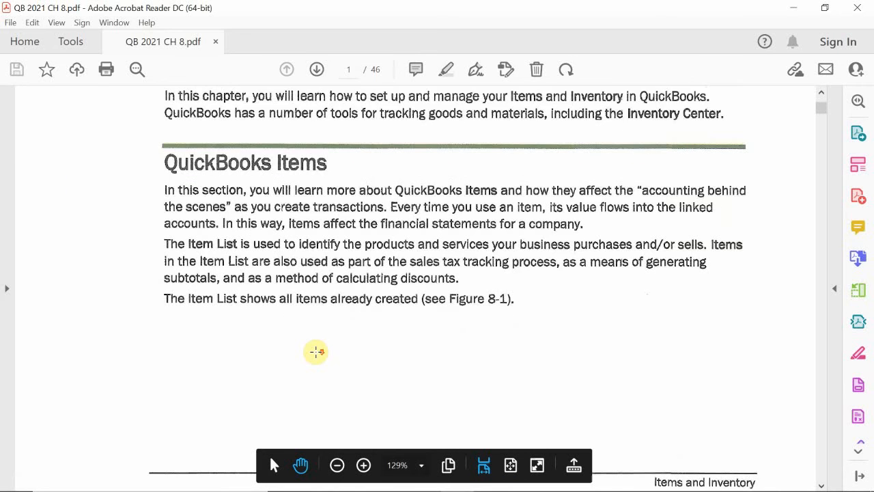
scroll(315, 352, down, 10)
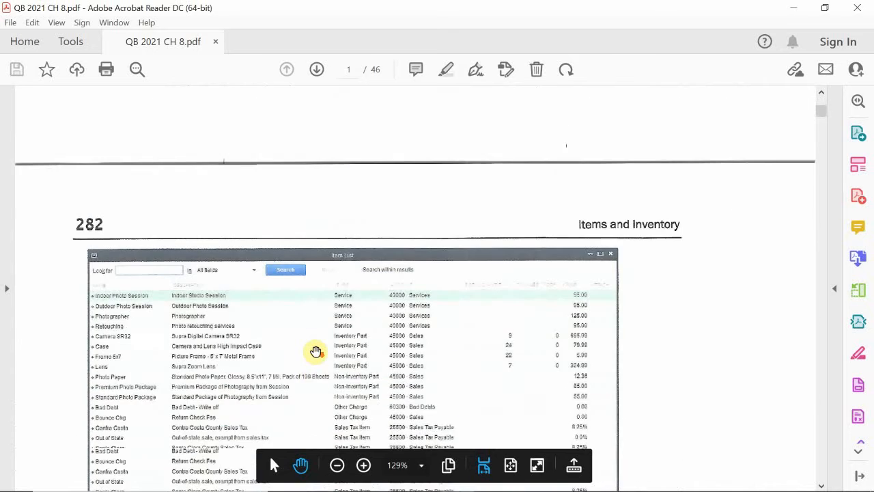
scroll(316, 352, down, 6)
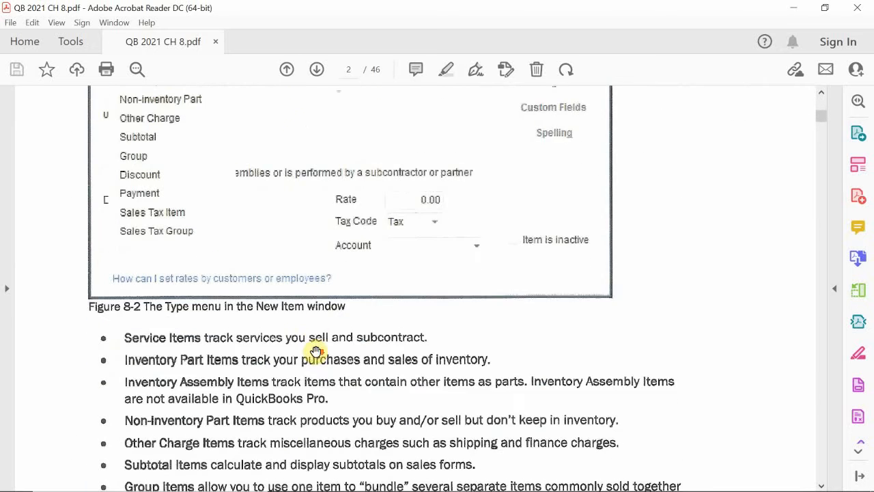
scroll(316, 352, up, 1)
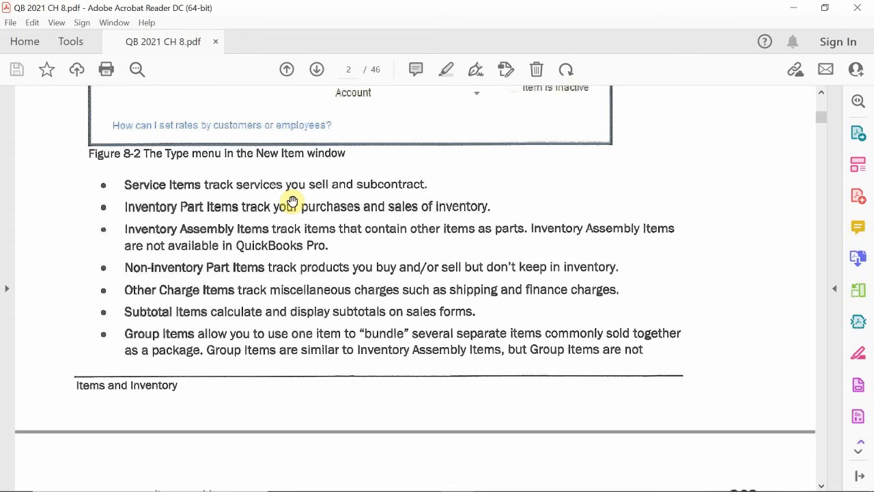
scroll(286, 371, down, 1)
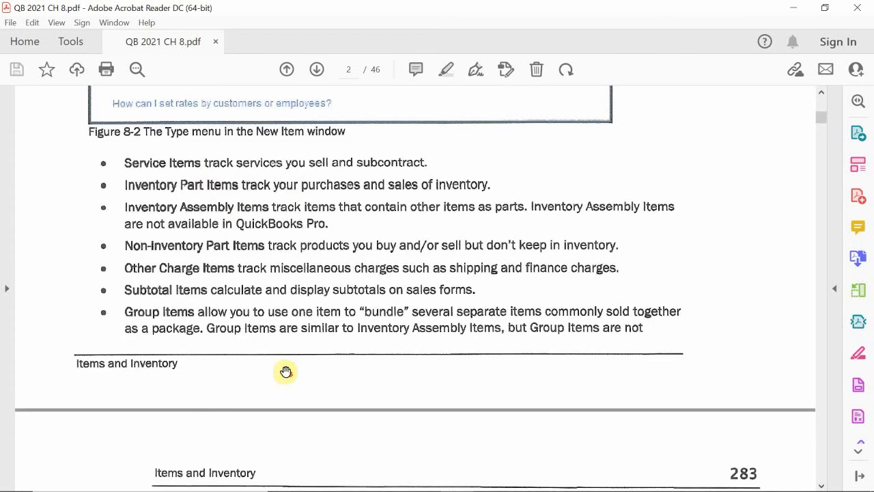
scroll(285, 372, down, 5)
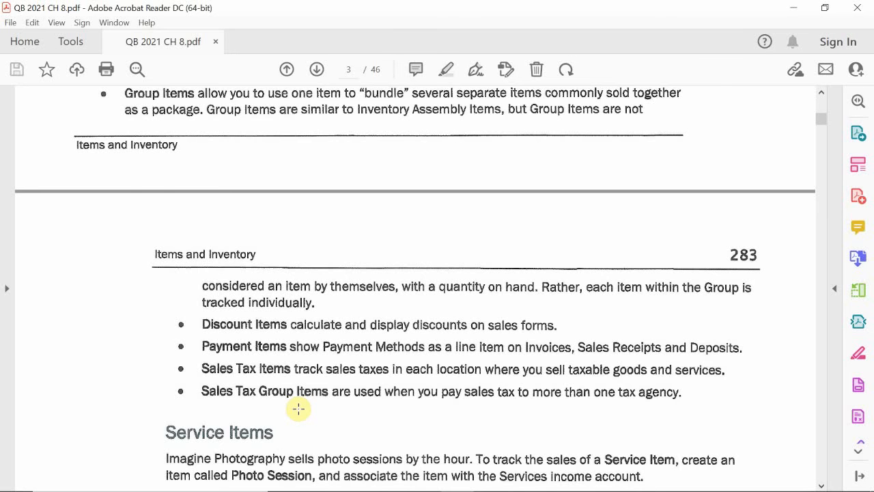
scroll(298, 408, up, 6)
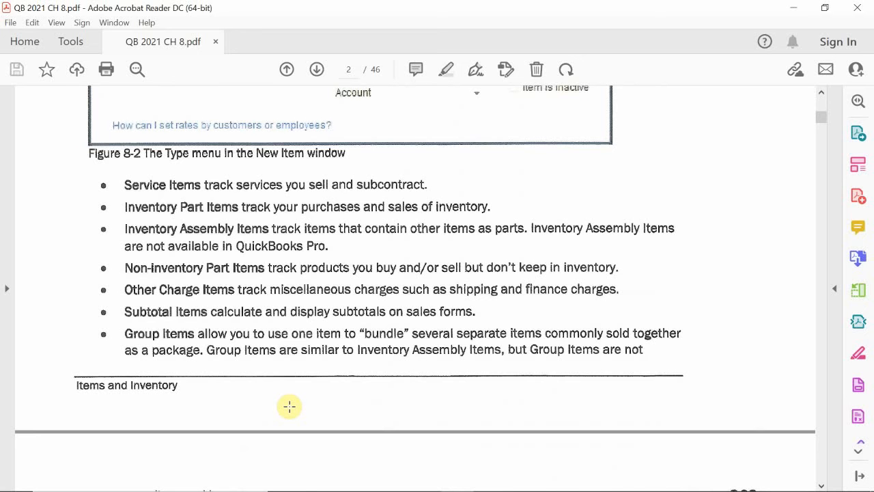
- Switch to QuickBooks, dismiss the new-features pop-up, and view the list of items and services before closing it
mouse_move(438, 490)
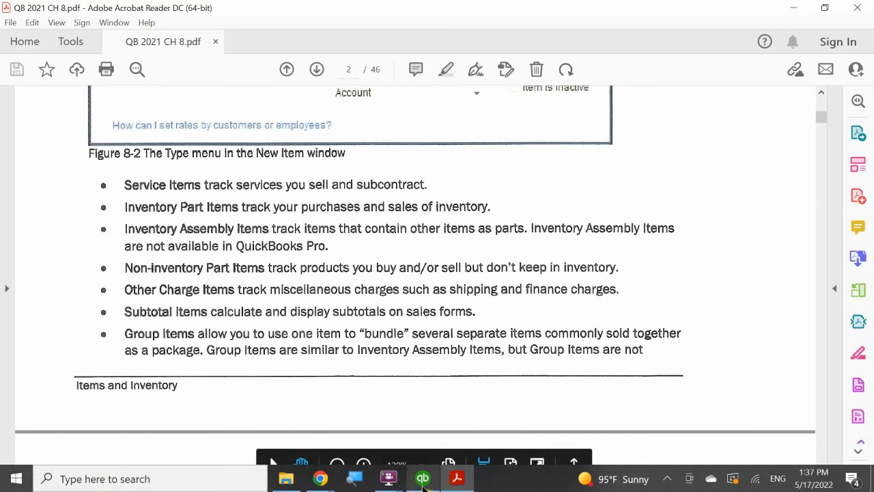
click(423, 480)
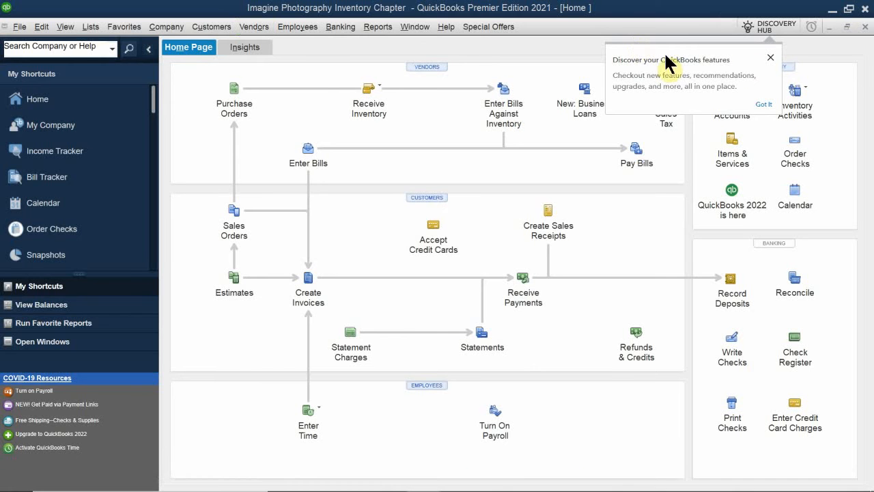
click(771, 58)
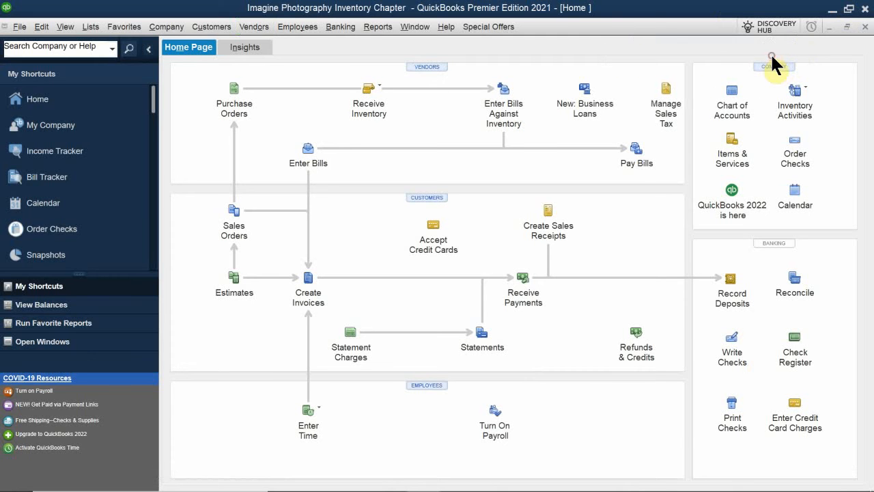
click(732, 158)
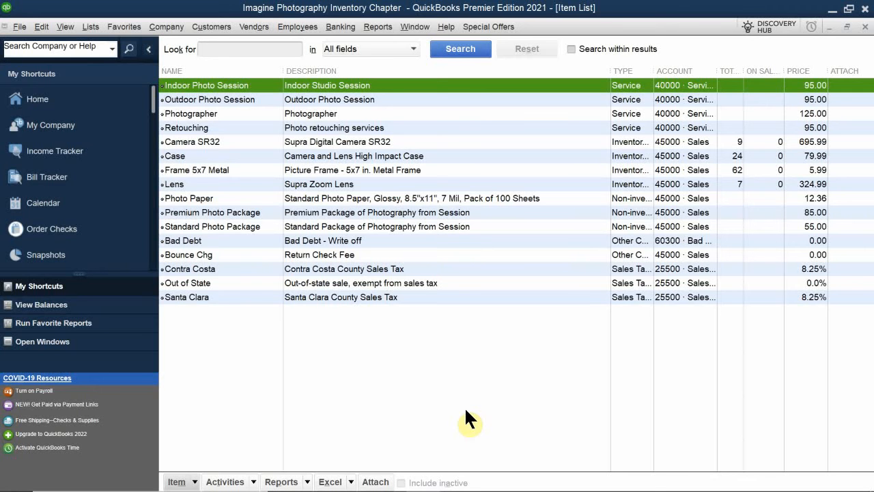
click(866, 26)
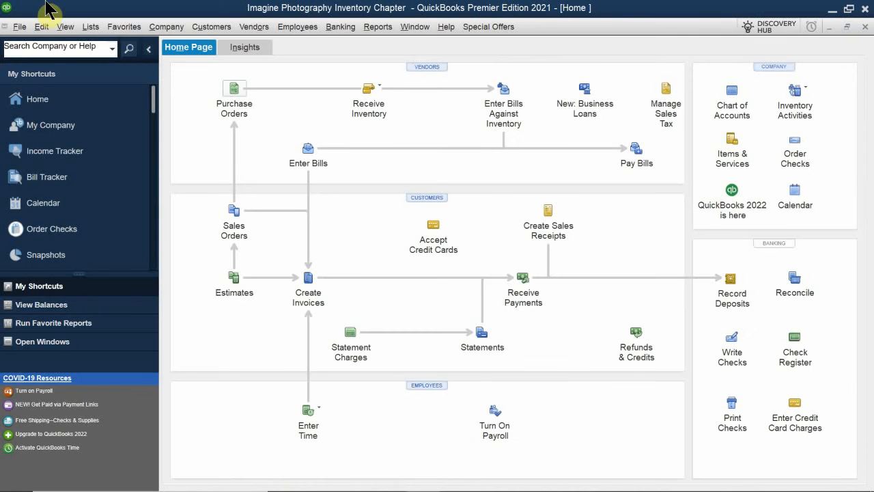
click(126, 28)
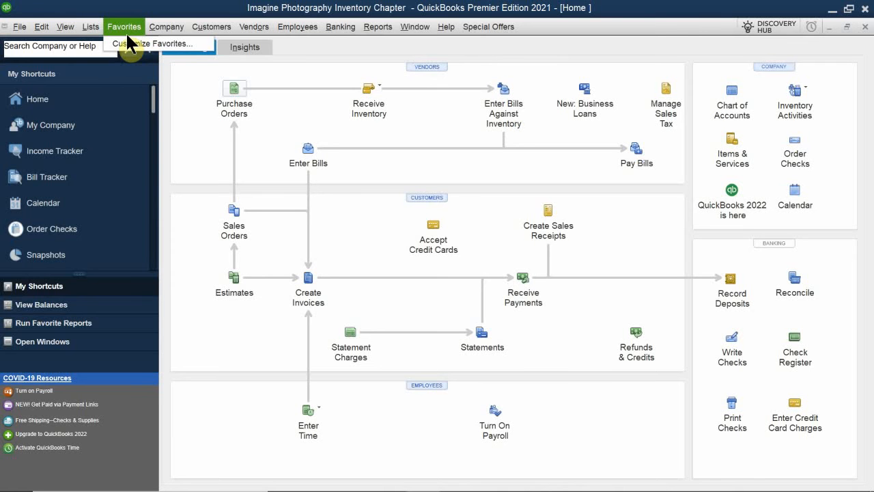
click(91, 29)
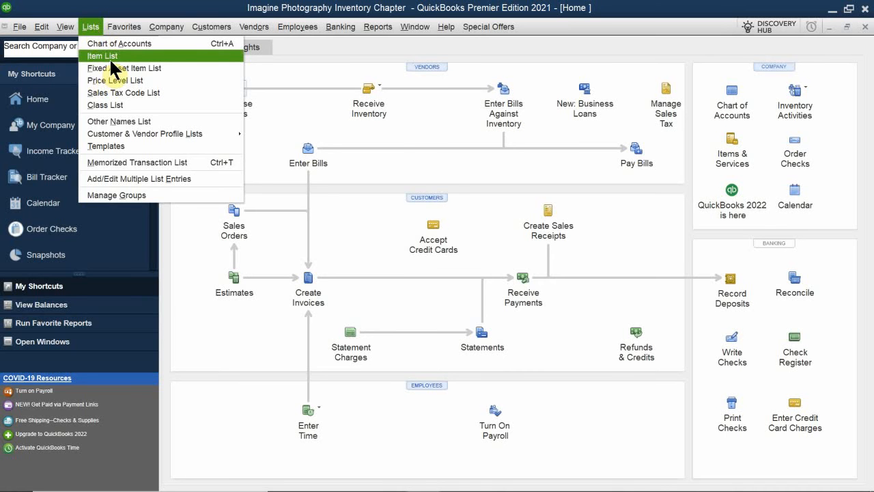
click(253, 27)
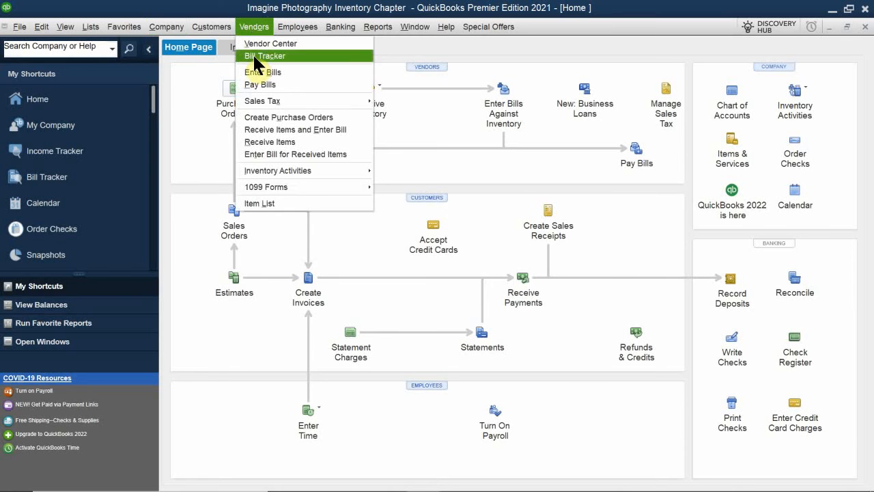
mouse_move(310, 170)
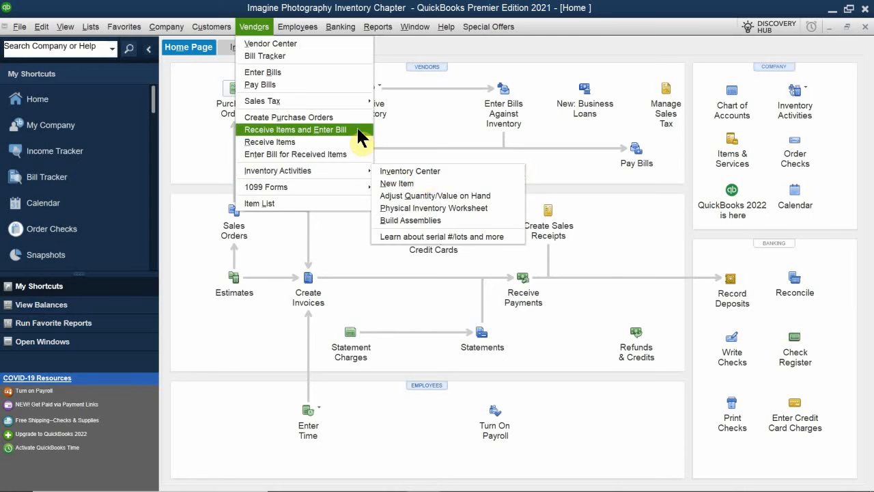
click(332, 3)
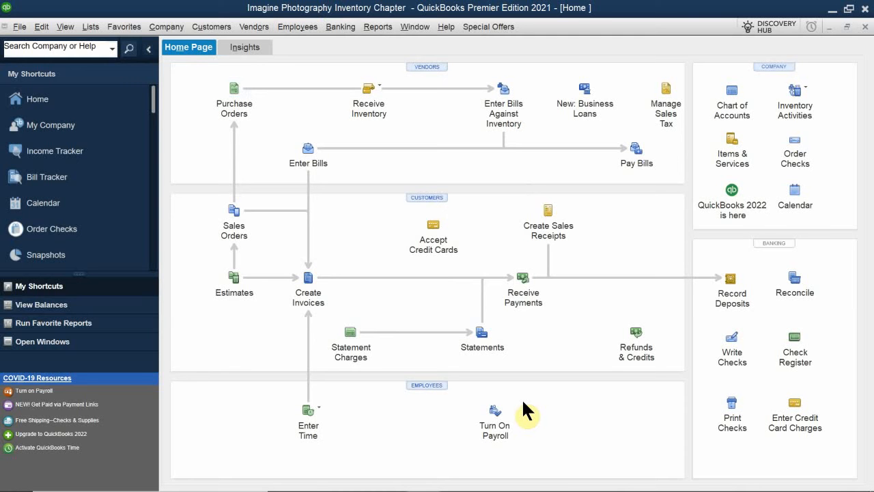
- Reopen the Item List of items and services
click(729, 186)
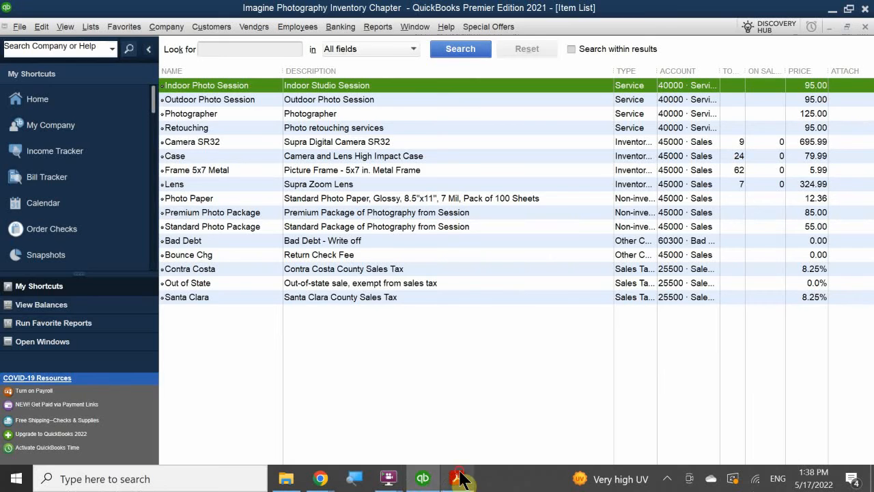
- Switch to the chapter PDF in Acrobat Reader and review the item type descriptions, from Service Items through Sales Tax Group Items
click(459, 478)
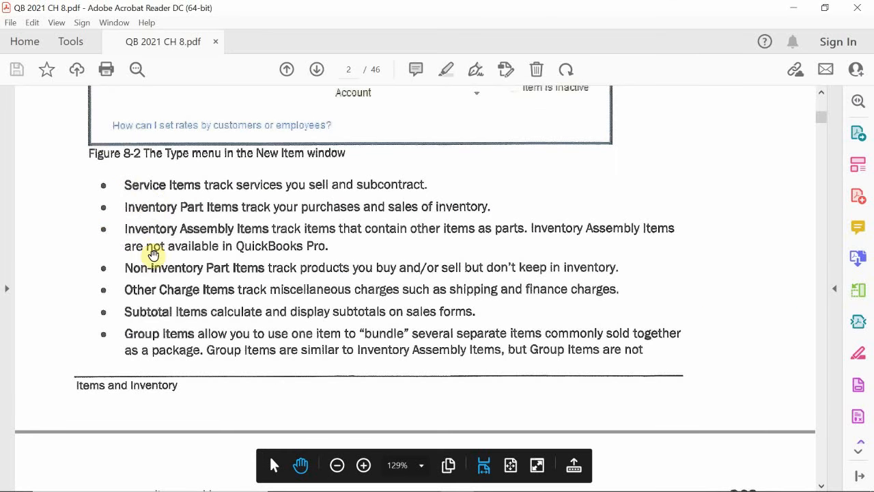
scroll(162, 349, down, 1)
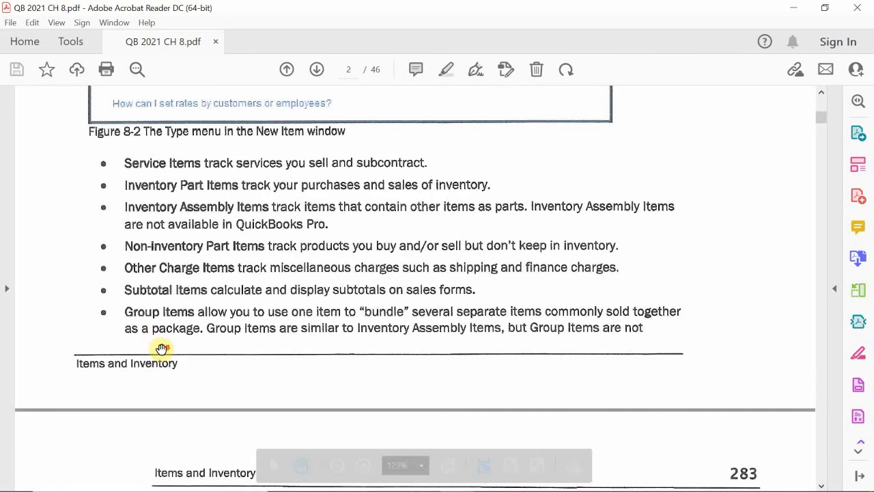
scroll(164, 350, down, 5)
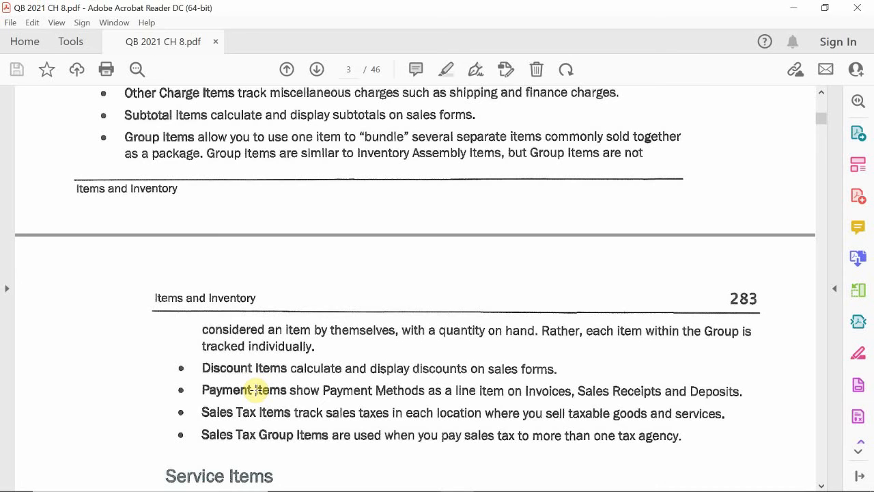
scroll(258, 366, down, 2)
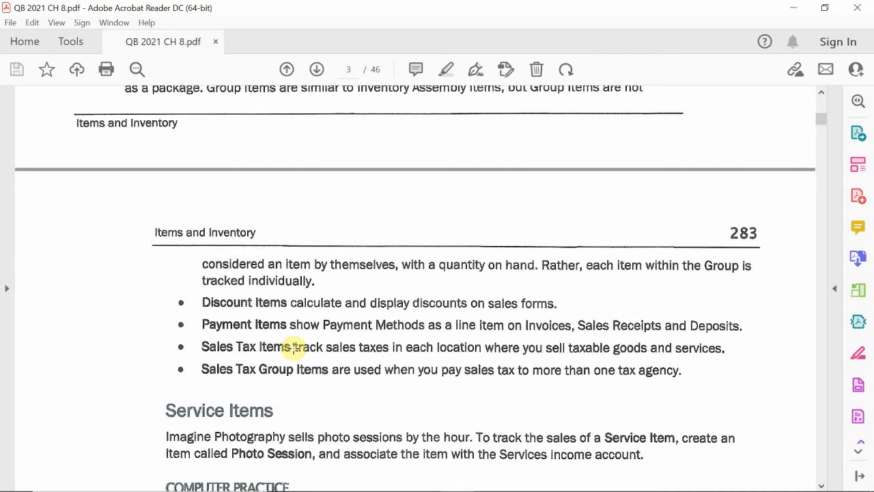
scroll(295, 348, up, 5)
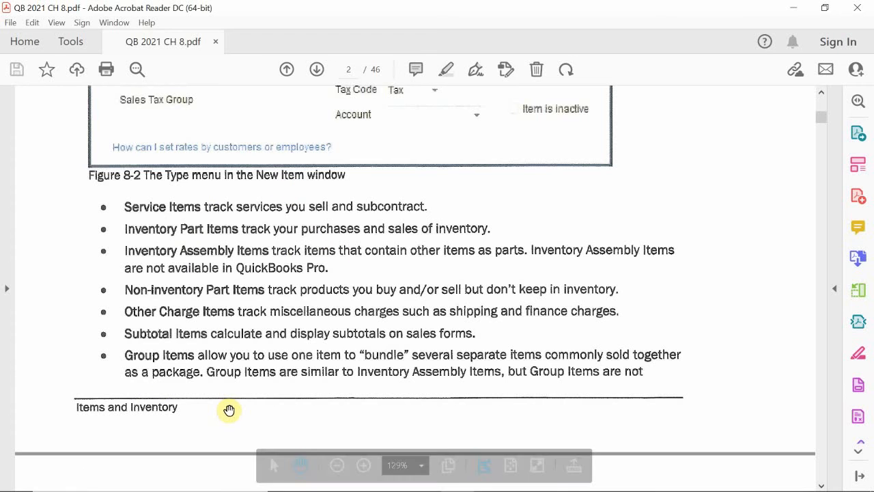
drag(242, 390, 254, 368)
scroll(254, 367, down, 2)
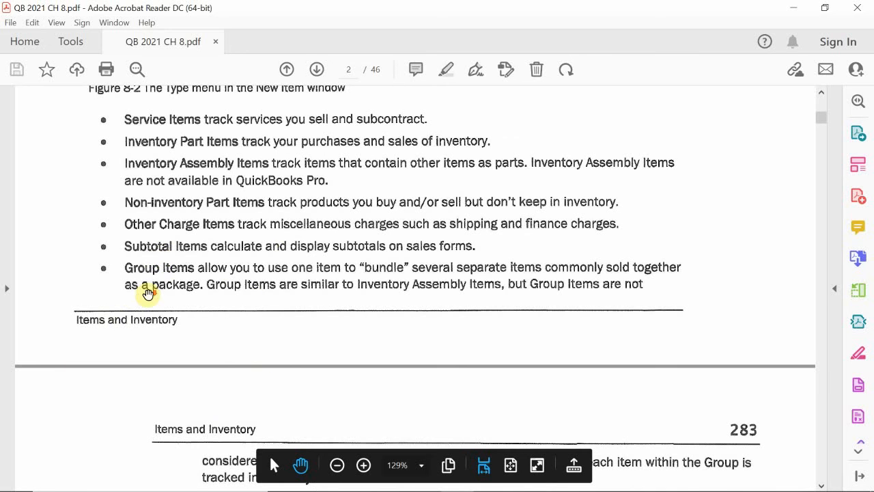
scroll(182, 307, down, 5)
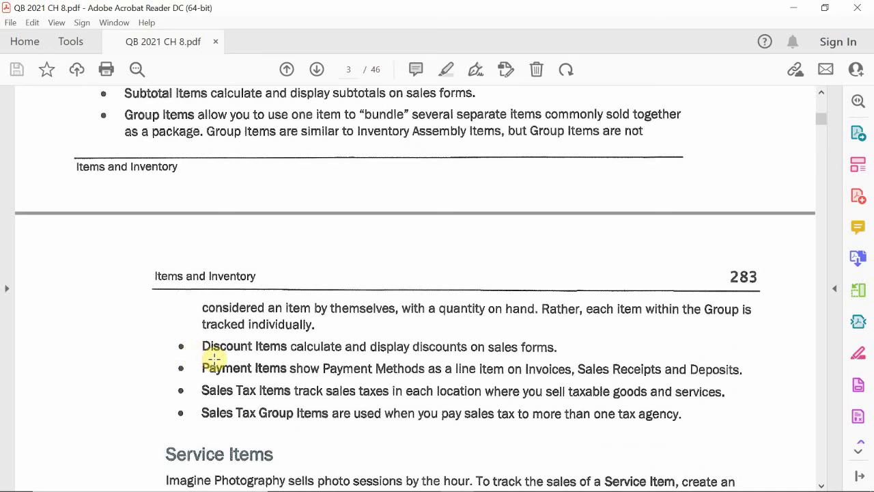
scroll(216, 358, down, 1)
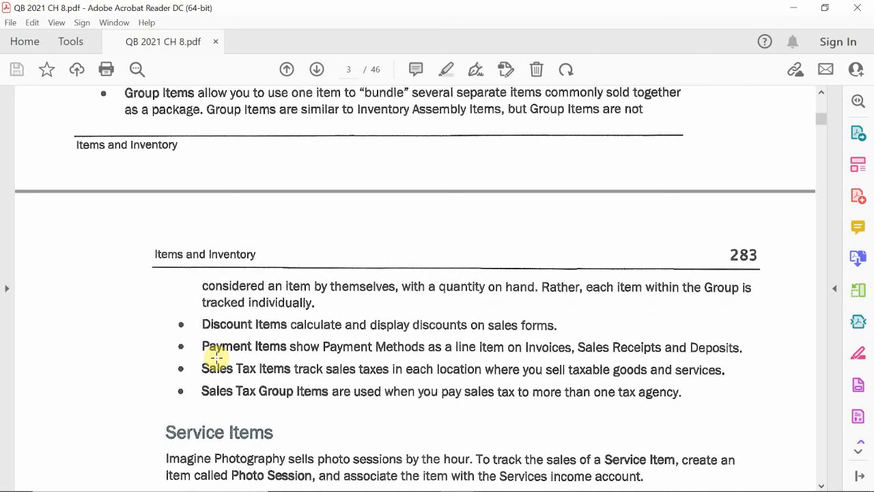
- Examine the Service Items practice instructions and the New Item figure for Photo Session, and switch back to QuickBooks
scroll(216, 356, down, 5)
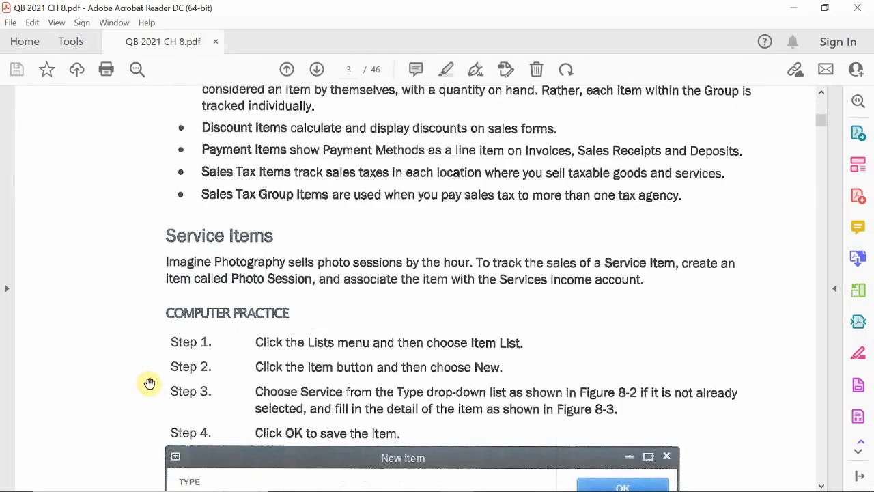
scroll(156, 379, down, 3)
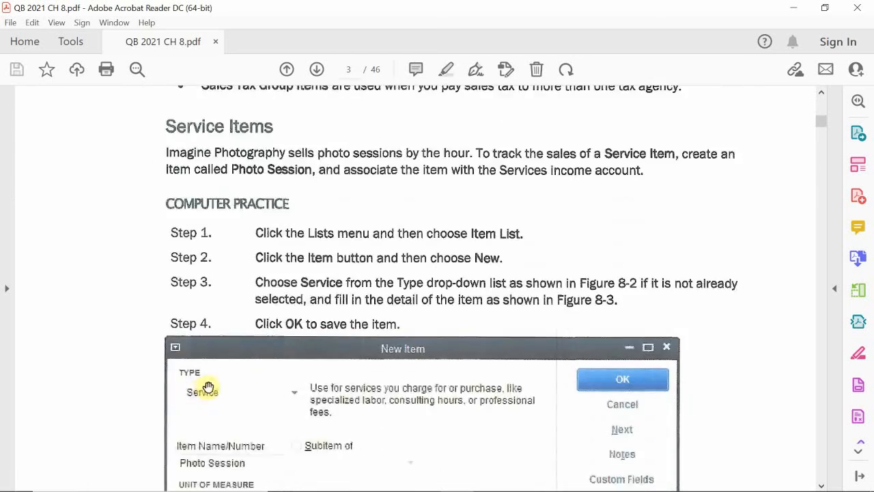
scroll(205, 390, down, 3)
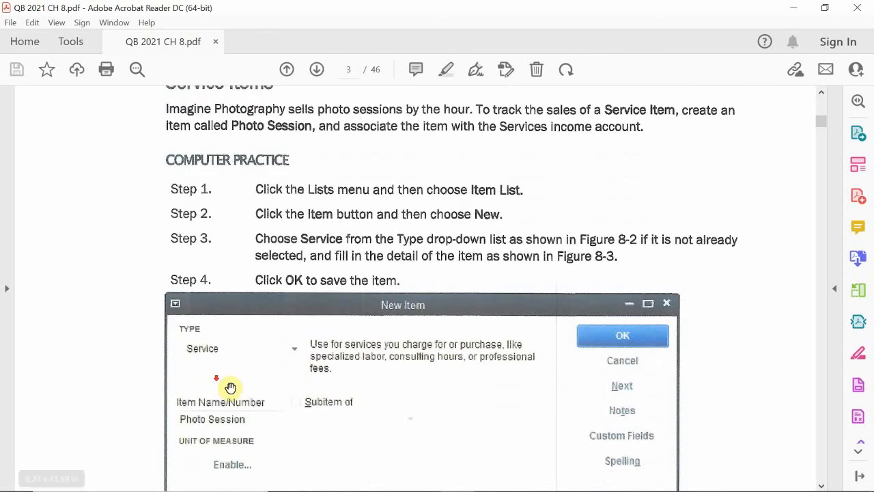
scroll(355, 321, down, 1)
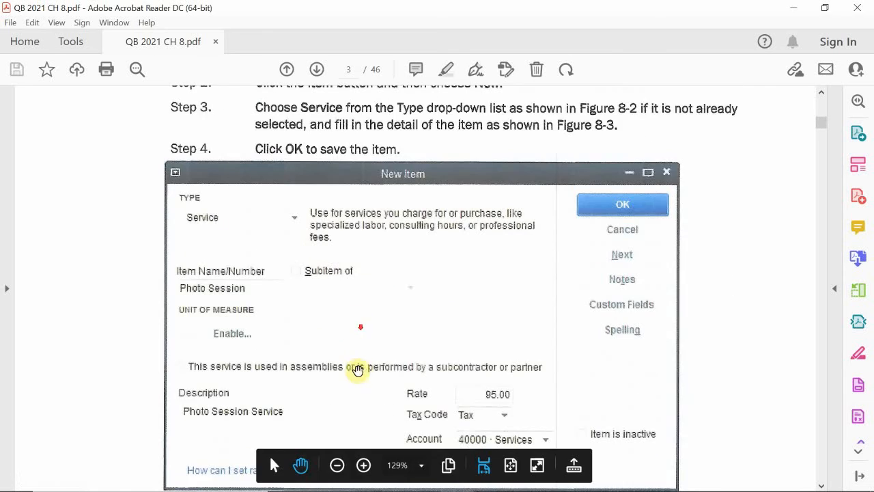
mouse_move(501, 486)
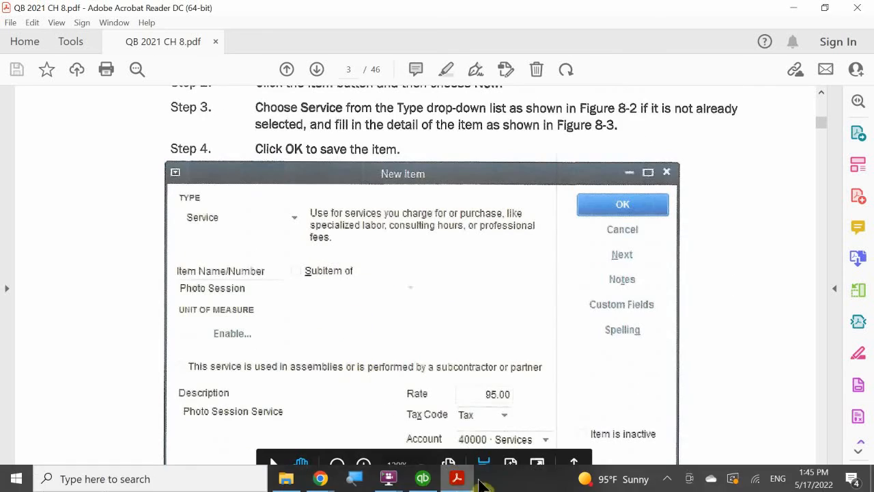
click(467, 483)
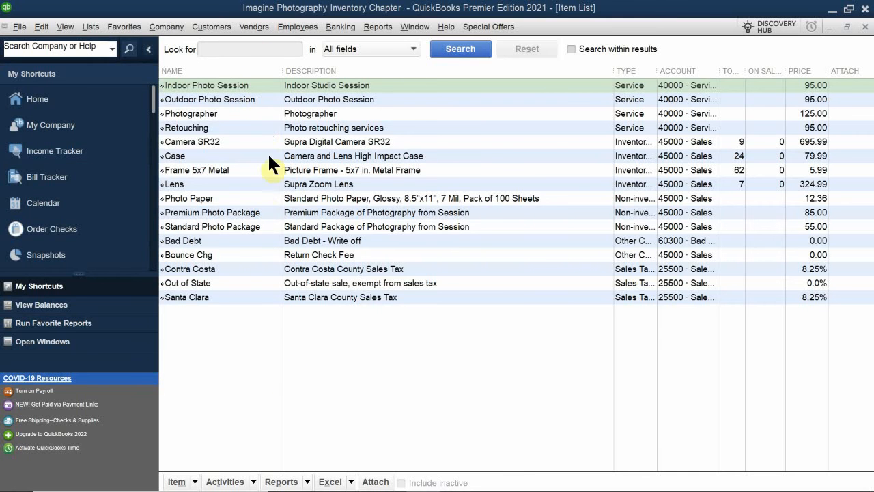
- Create a new item of type Service and name it Photo Session
mouse_move(175, 487)
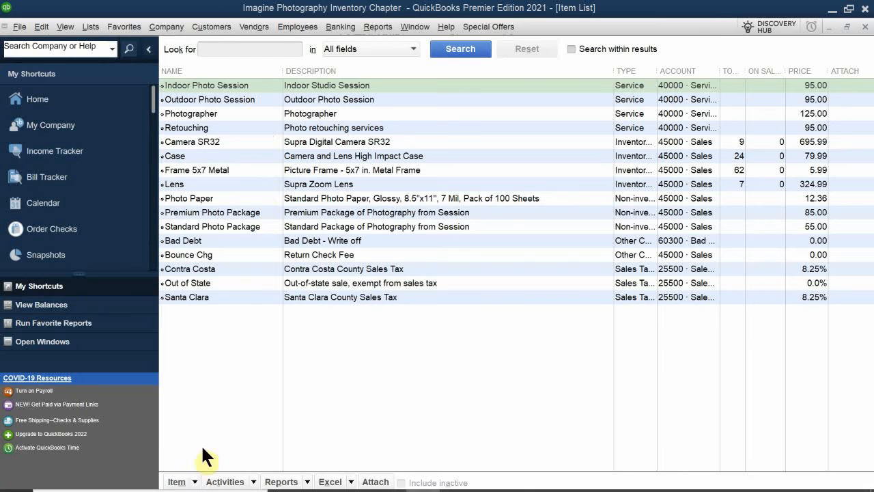
click(194, 482)
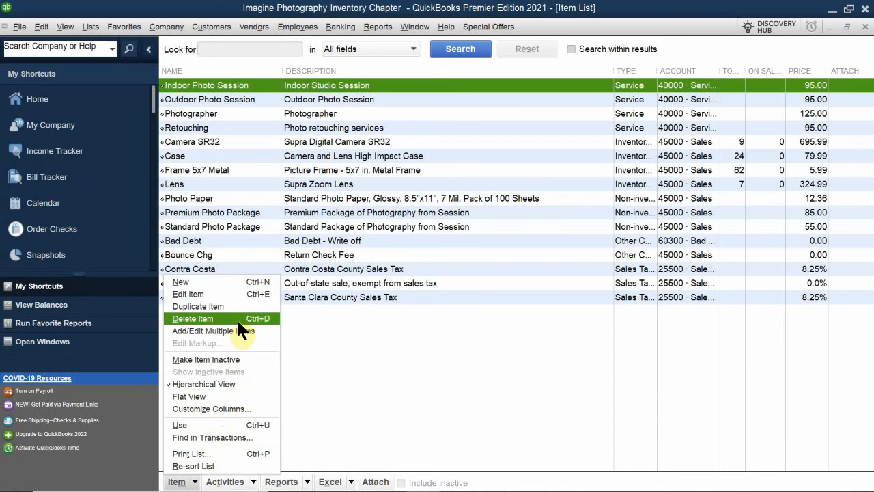
click(205, 280)
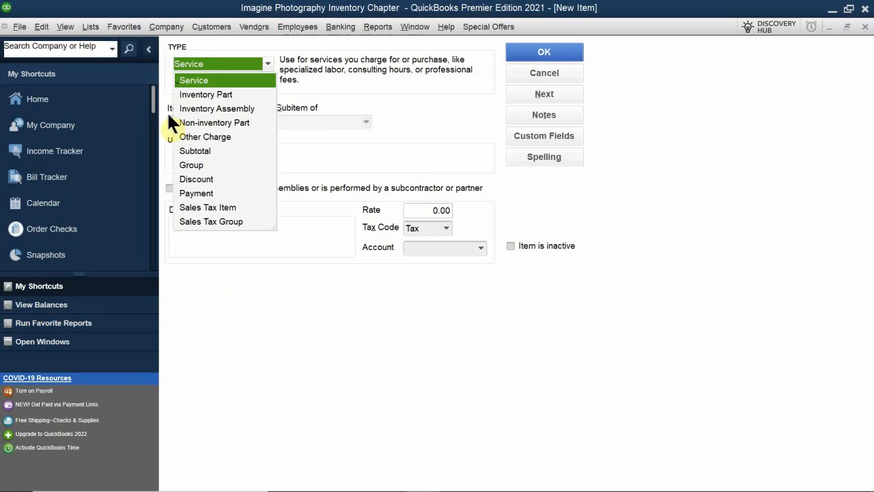
click(200, 80)
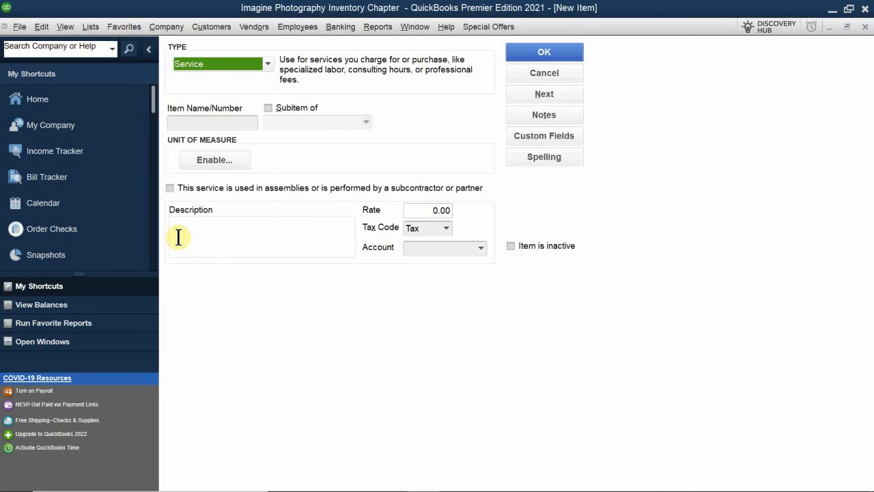
click(204, 123)
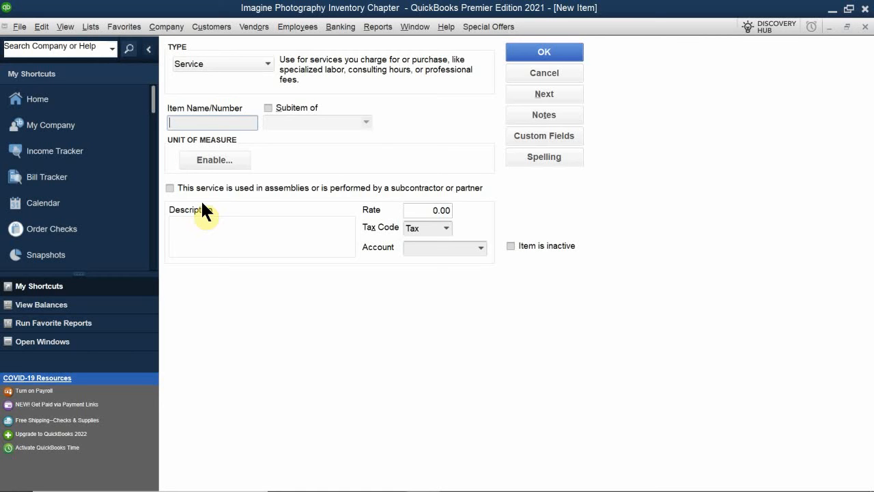
text(Photo Session)
- Enter "1 Hr Photo Session" as the Photo Session item's description and set its rate to 95.00
click(246, 247)
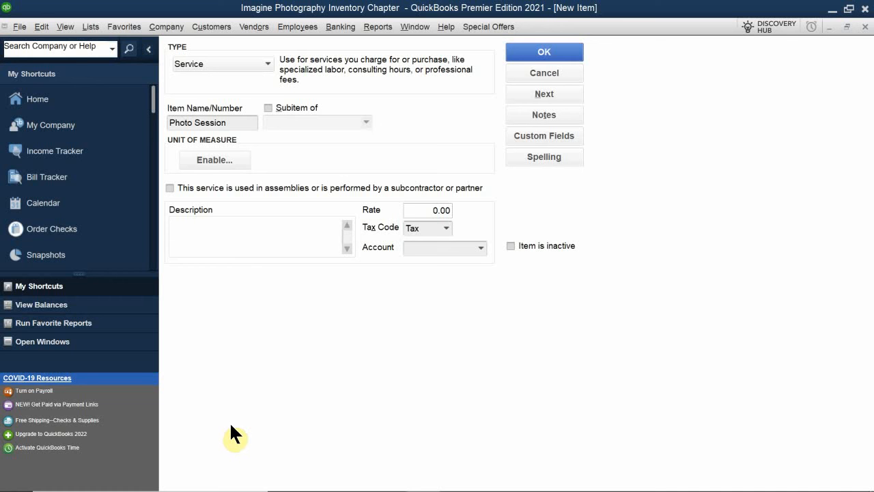
text(1 Hr Photo Session)
click(420, 211)
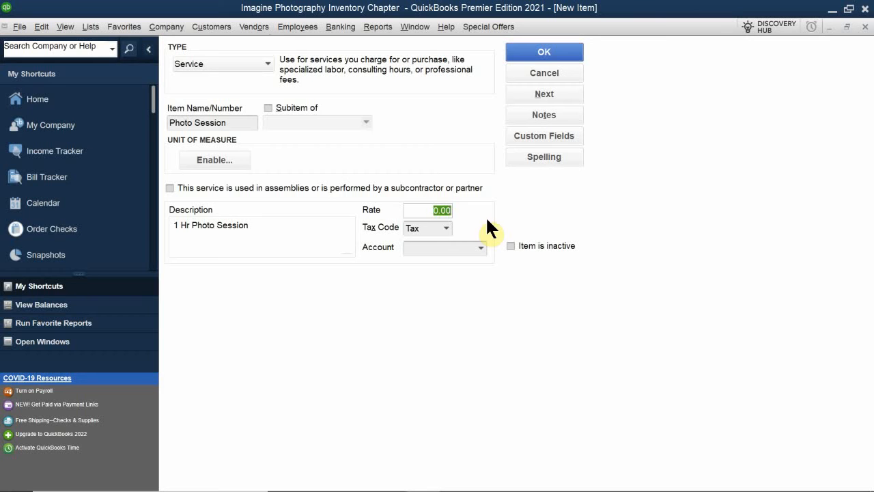
text(95.00)
- Assign tax code SRV and account 40000 · Services to the Photo Session item, and save it
click(445, 224)
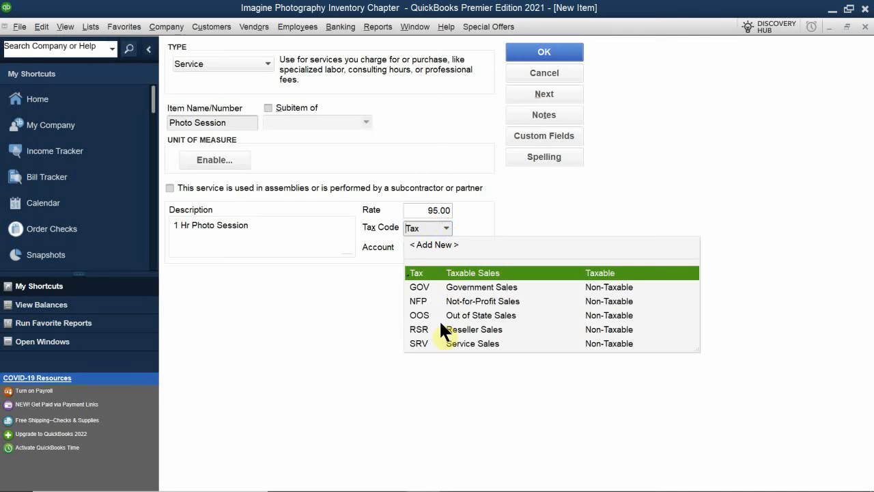
click(449, 343)
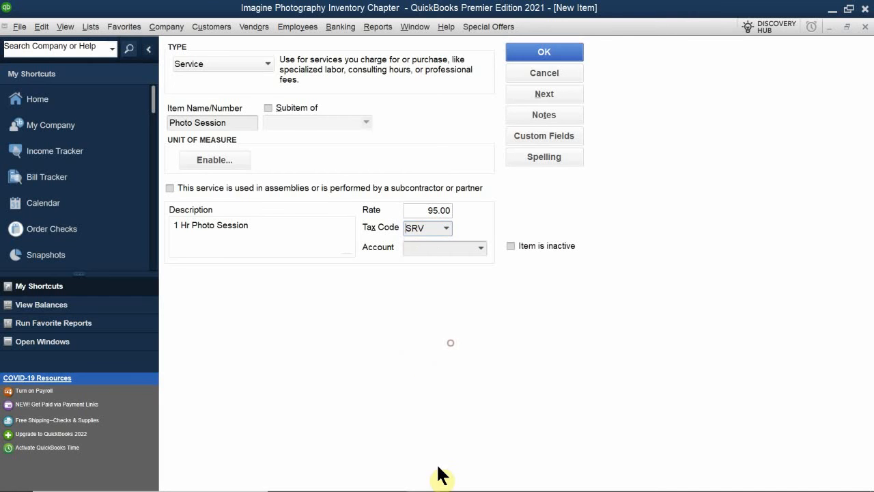
click(430, 248)
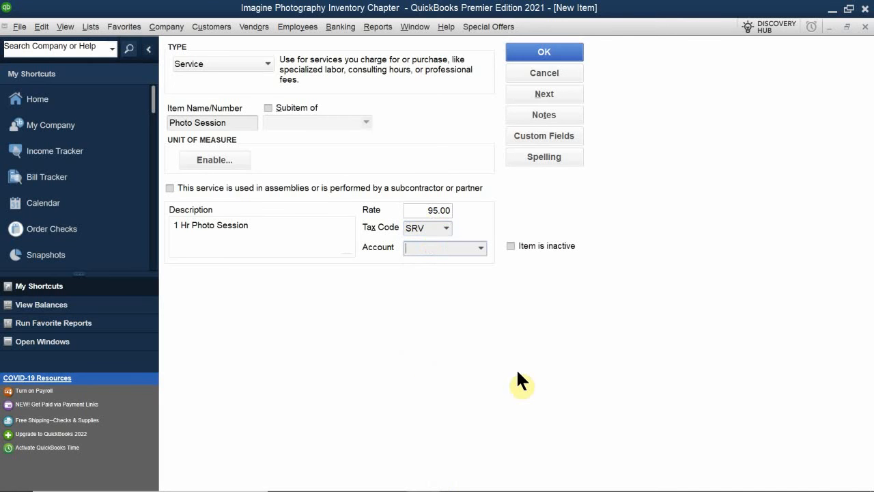
text(Services)
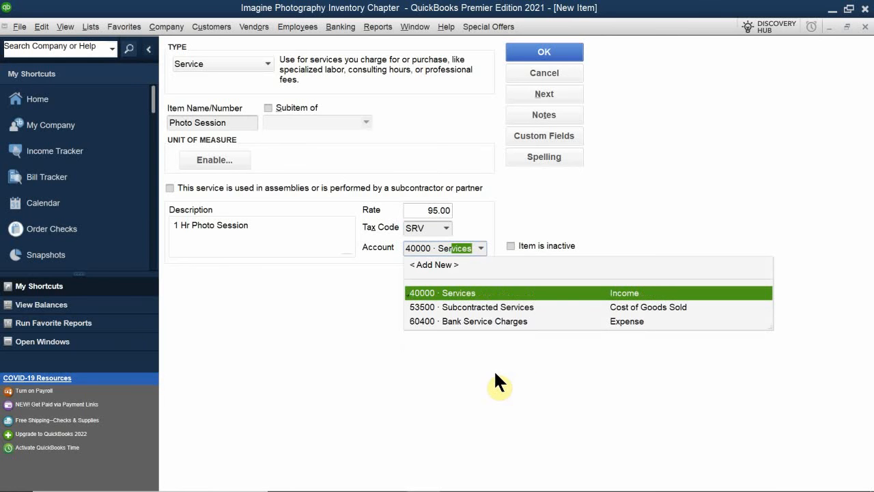
click(480, 294)
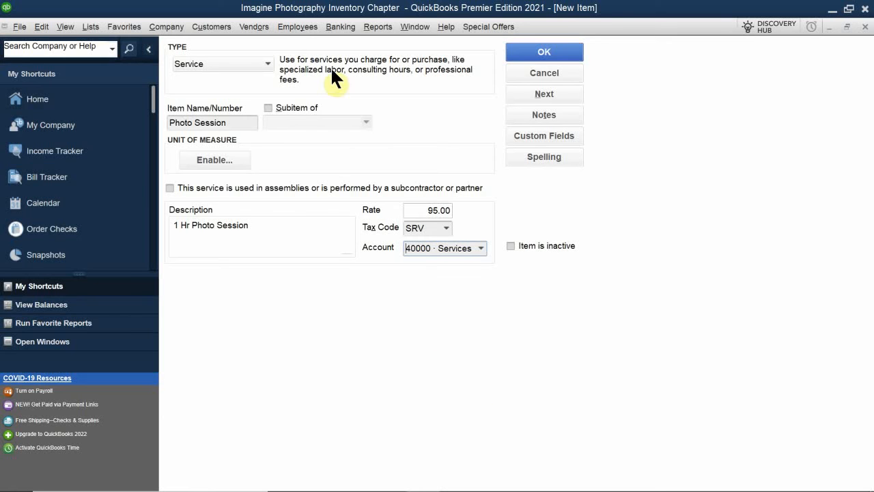
click(531, 56)
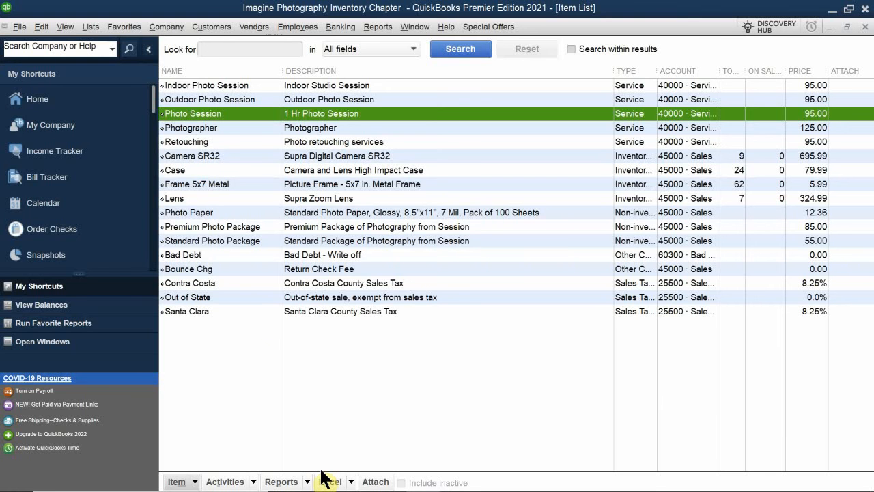
- Create a new item of type Non-inventory Part and name it Custom Photo Package
click(196, 482)
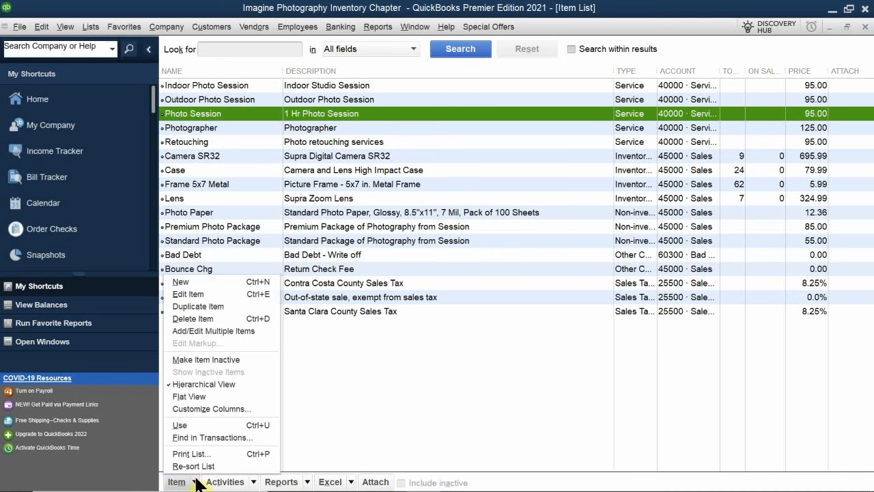
click(184, 281)
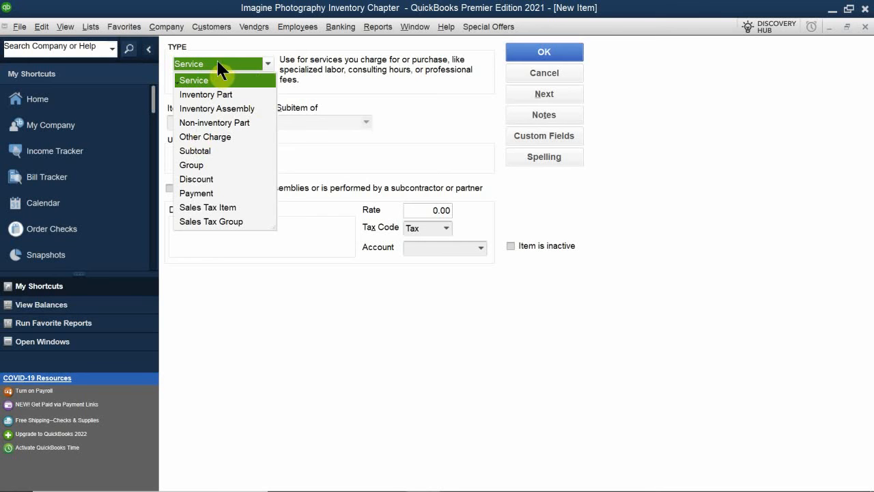
click(205, 123)
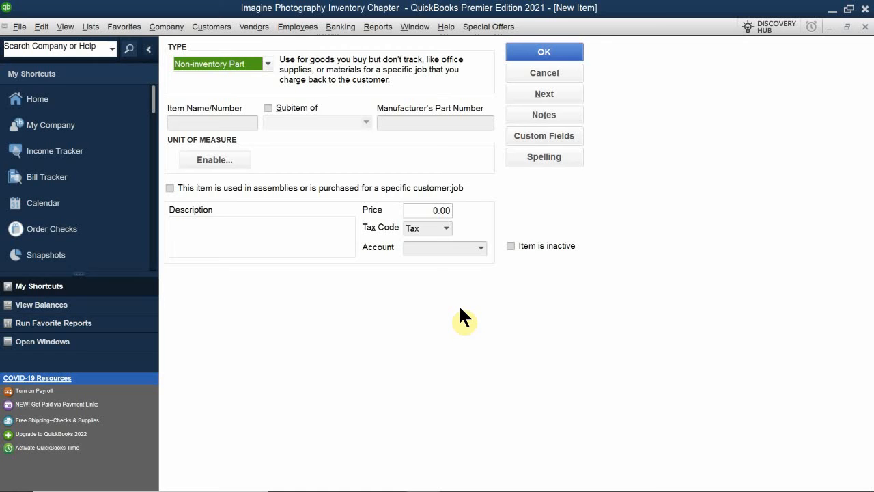
click(239, 223)
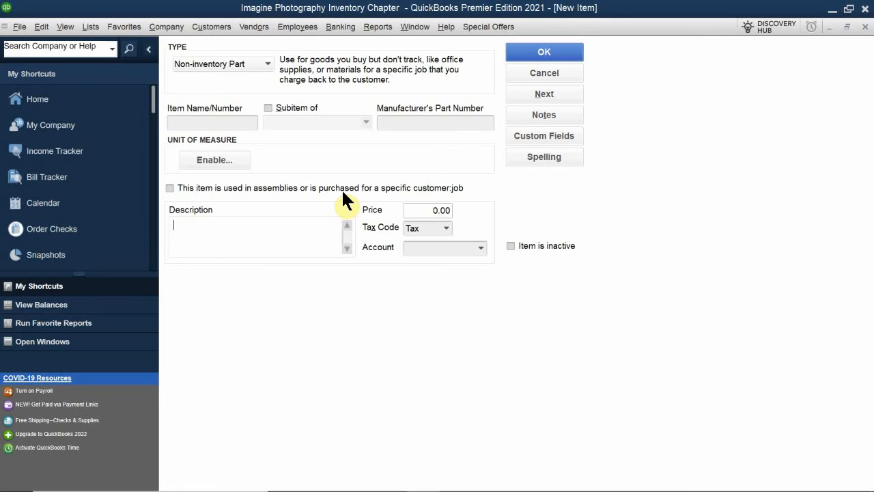
click(215, 123)
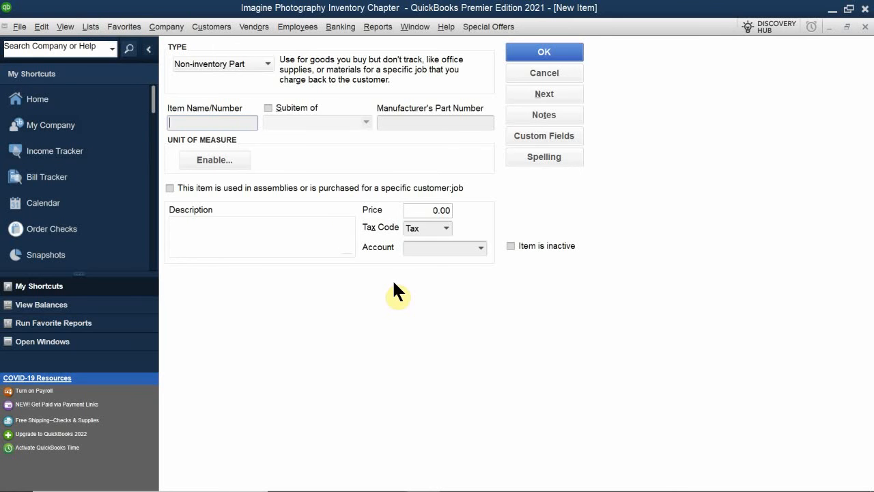
text(Custom Photo Pack)
text(age)
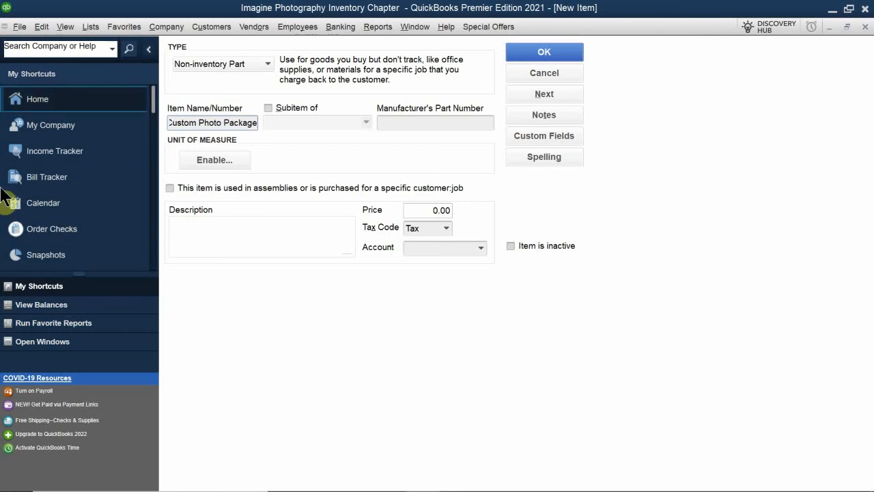
- Enter "A Customizable photo Package" as the description of the Custom Photo Package item
click(234, 227)
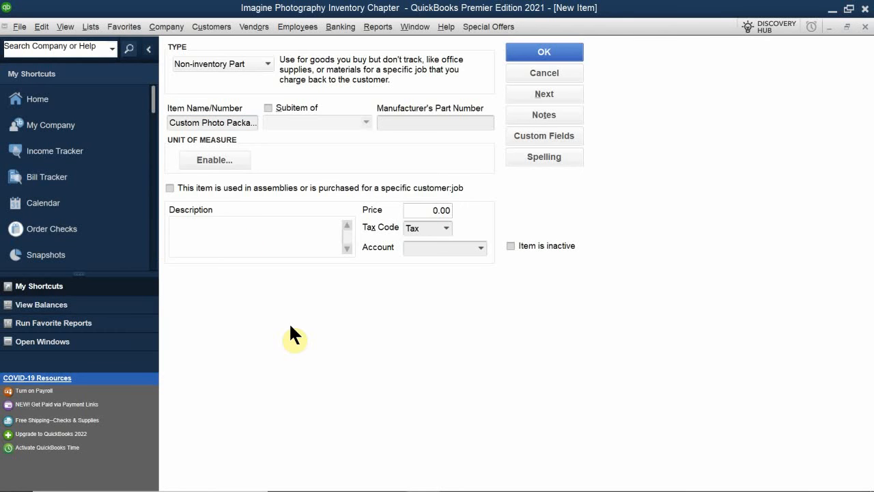
text(A Customizabke)
key(BackSpace)
key(BackSpace)
text(le photo Package)
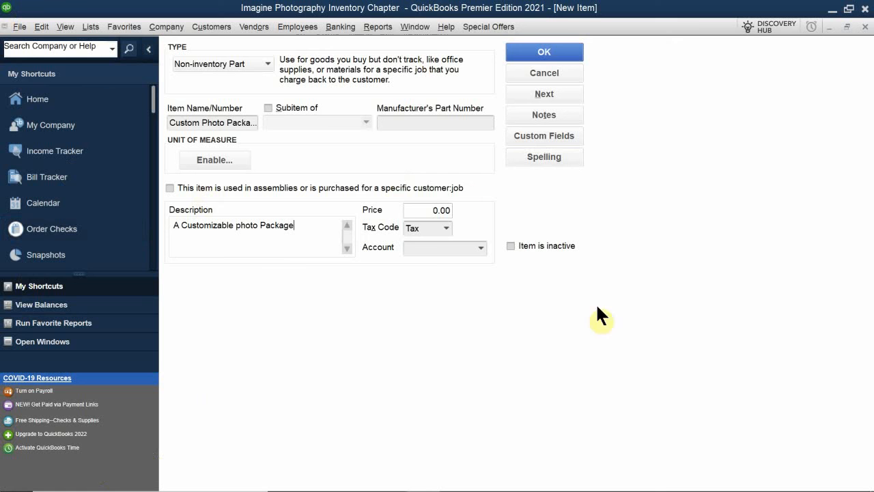
- Assign account 45000 · Sales to the Custom Photo Package item and save it
click(420, 211)
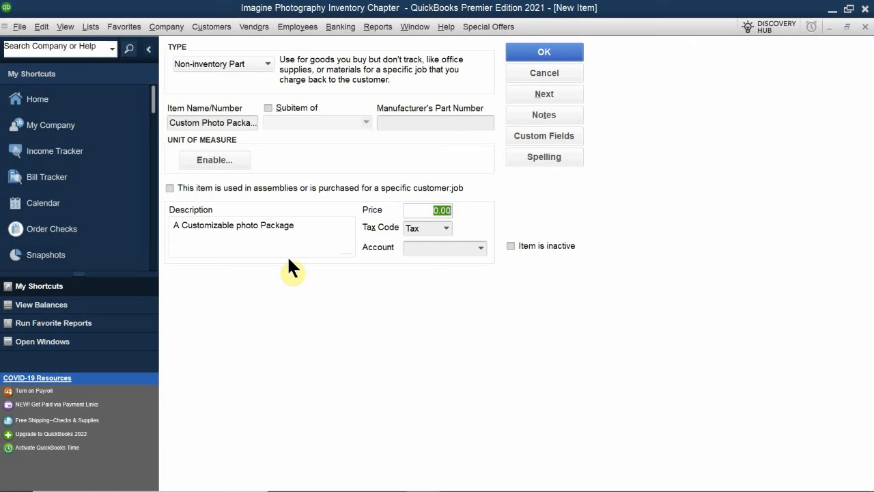
click(427, 250)
text(sa)
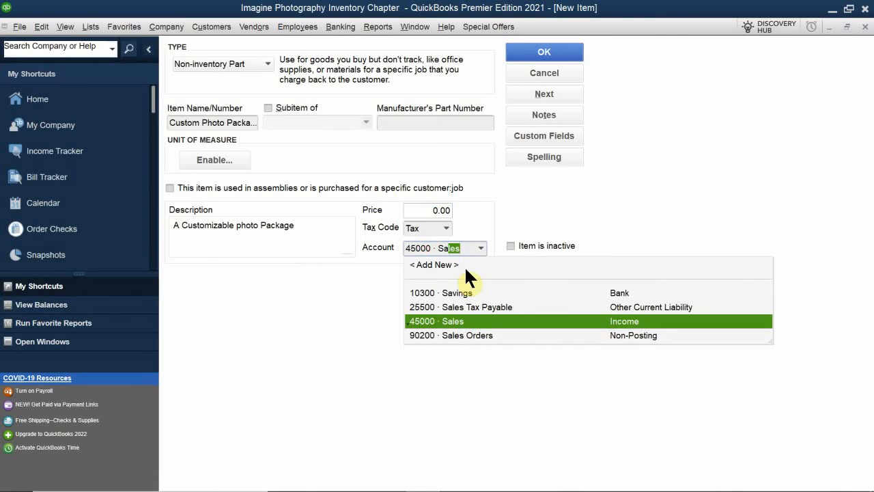
click(443, 320)
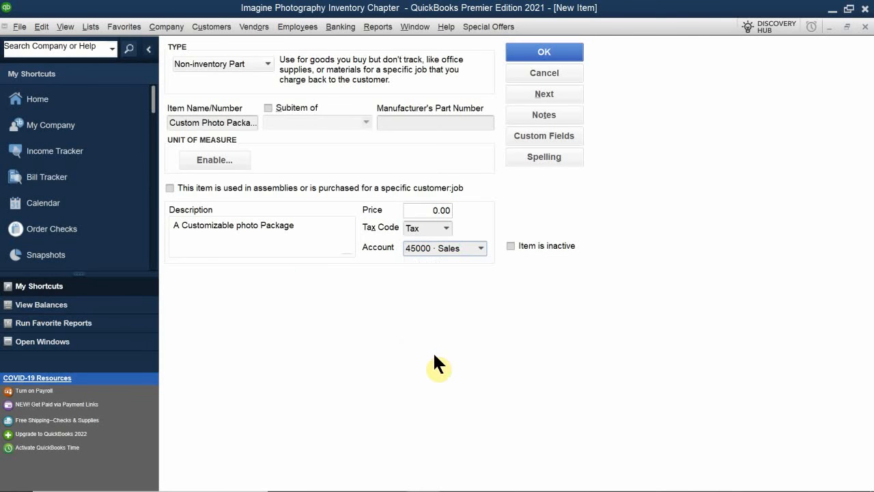
click(538, 54)
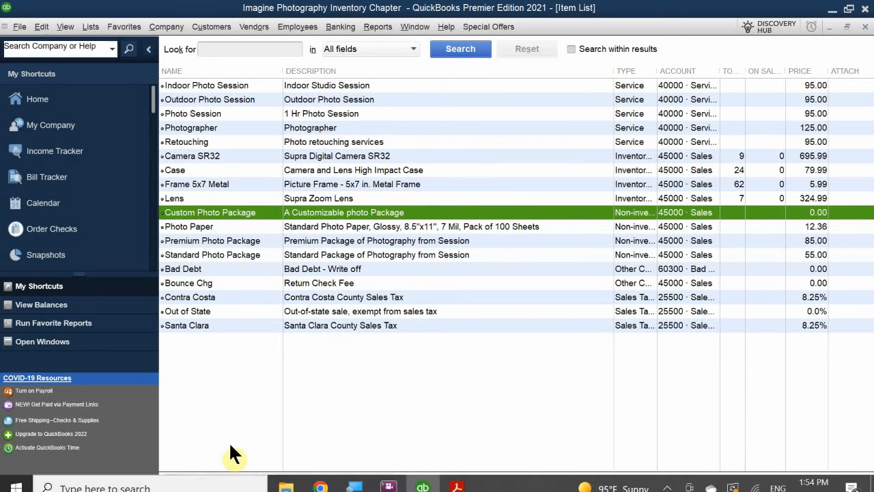
- Start another new item in the Item List with the type Other Charge
click(176, 481)
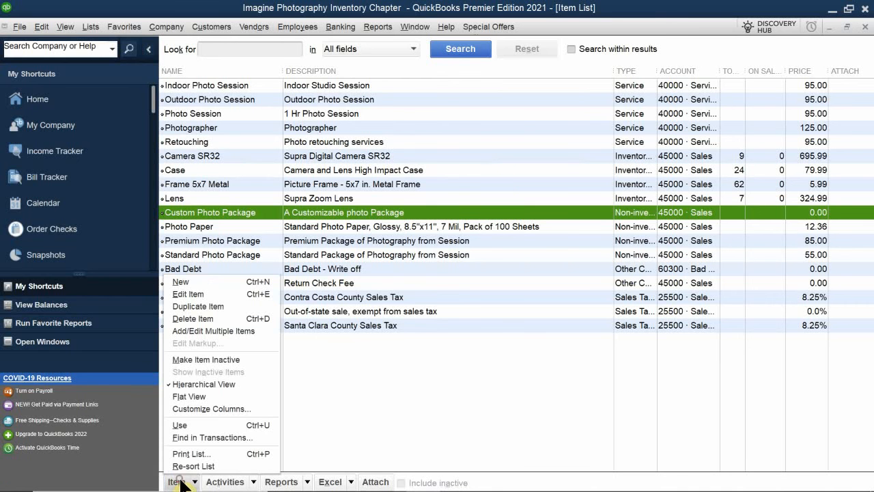
click(193, 277)
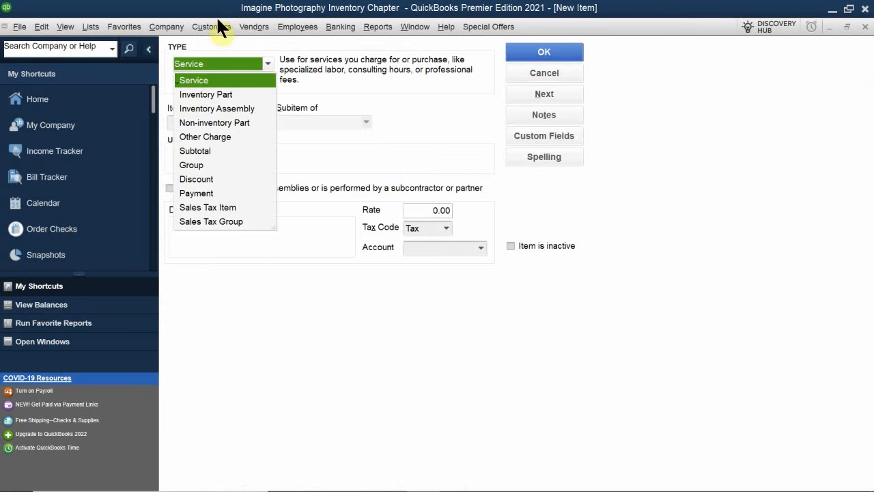
click(218, 135)
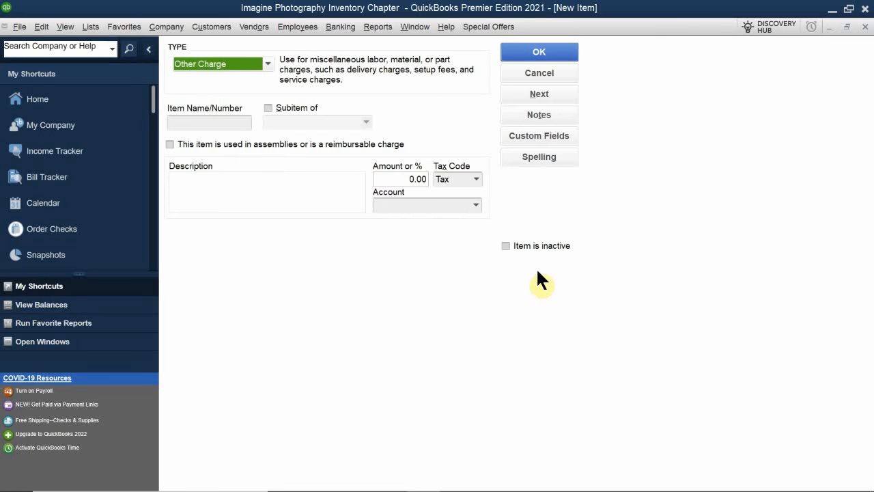
click(240, 64)
click(239, 63)
- Name the new Other Charge item Shipping
click(220, 121)
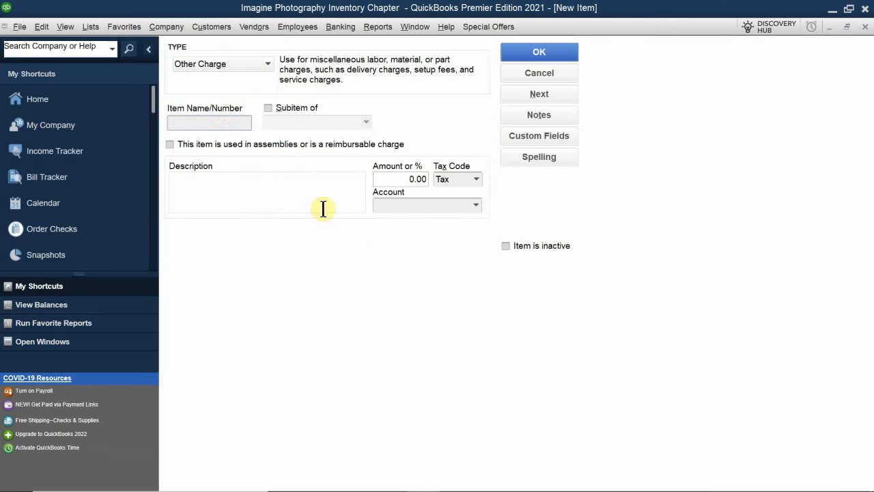
text(Shi)
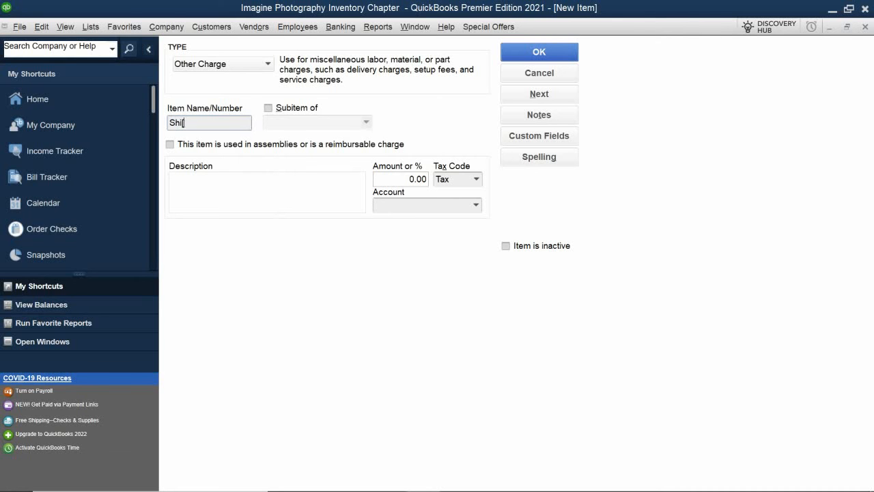
text(pp)
key(BackSpace)
key(BackSpace)
text(p)
key(BackSpace)
text(pping)
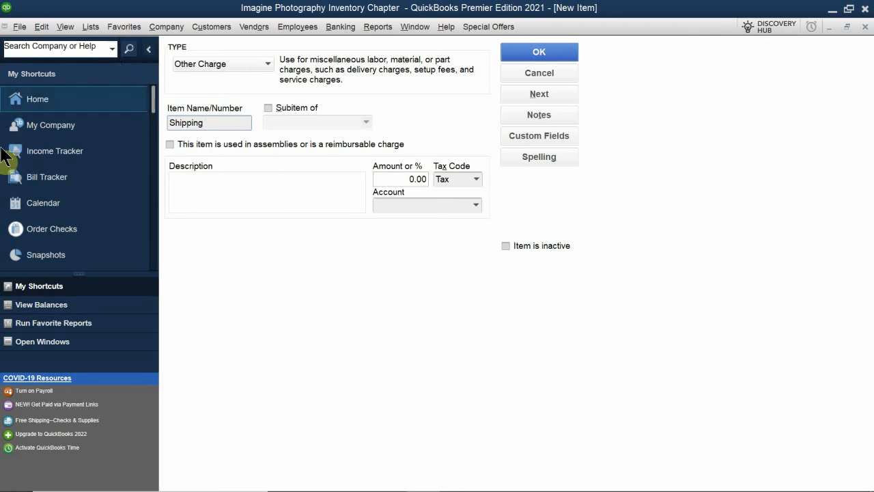
- Enter "Shipping & Handling Costs" as the description of the Shipping item
click(239, 185)
text(Shu)
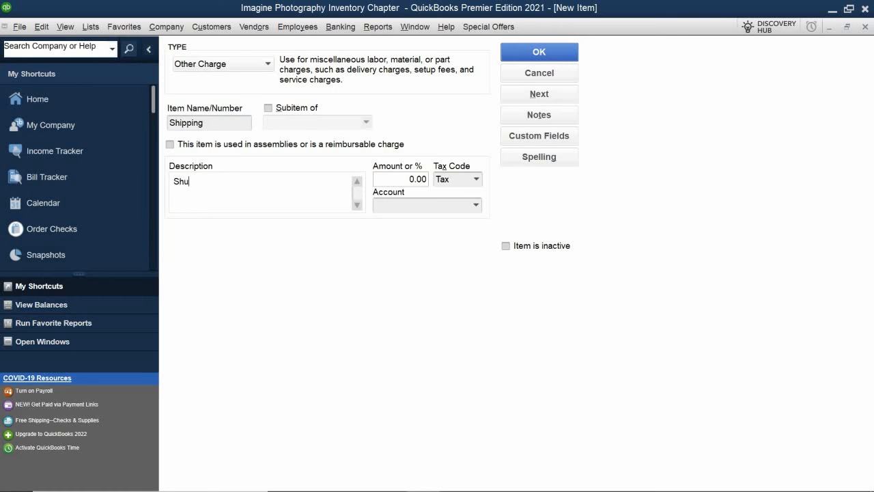
key(BackSpace)
text(ipping & Handling Costs)
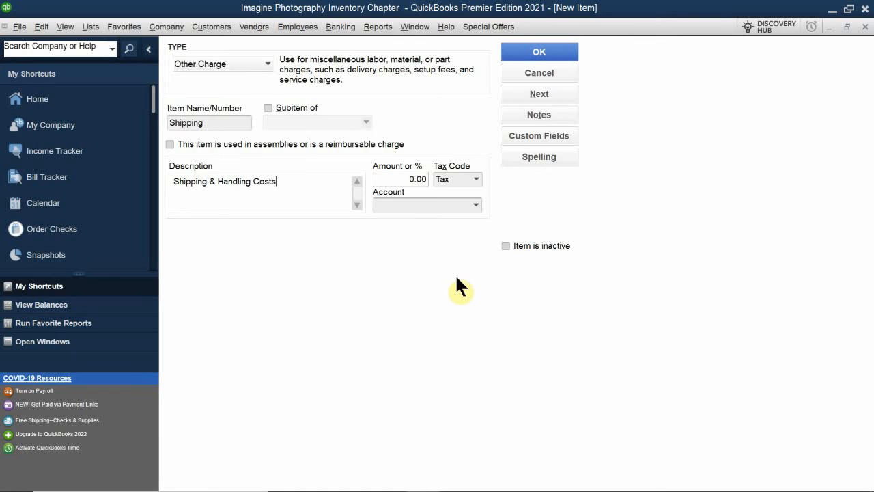
- Set the Shipping item's amount to 8.95 and its tax code to SRV (Service Sales)
click(387, 179)
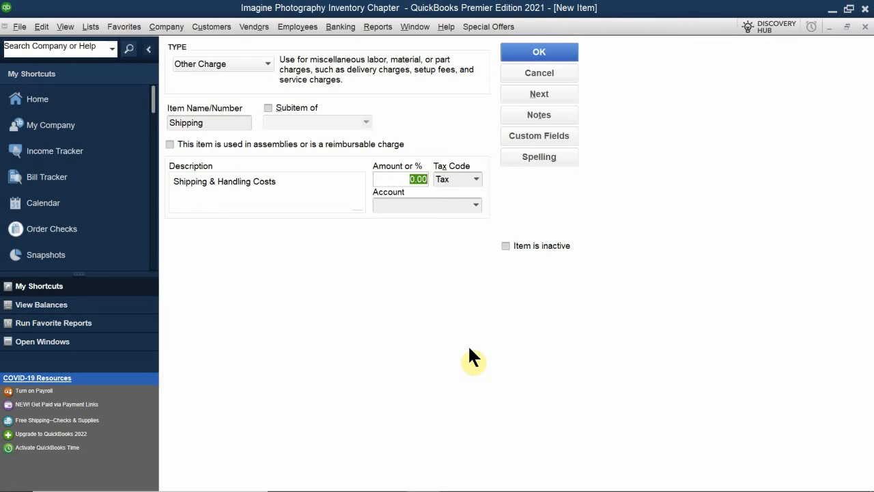
text(8.95)
click(476, 181)
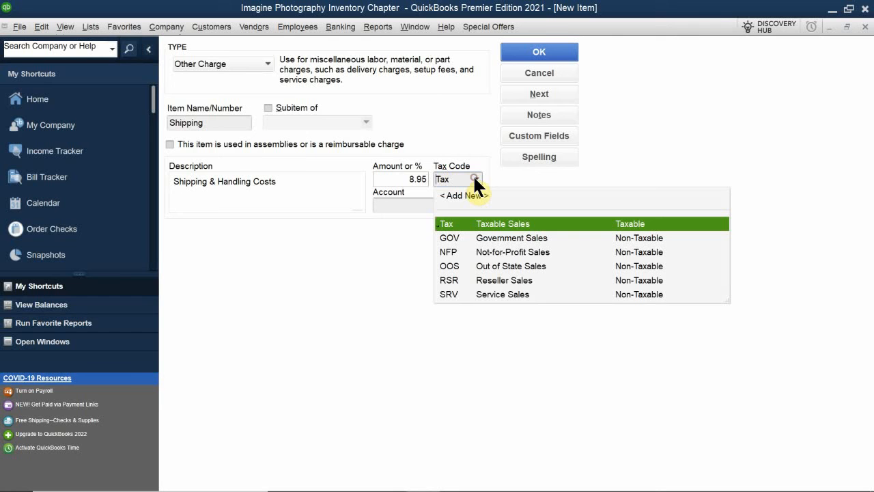
click(449, 294)
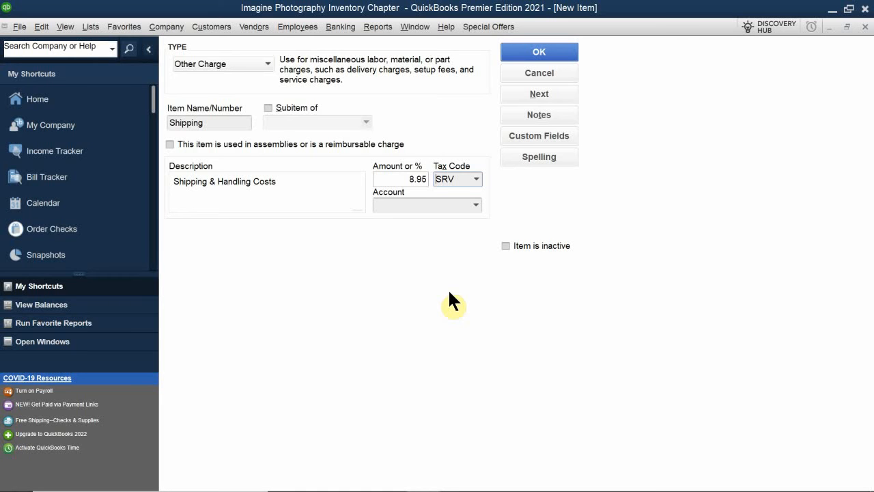
- Assign account 40000 · Services to the Shipping item and save it
click(403, 204)
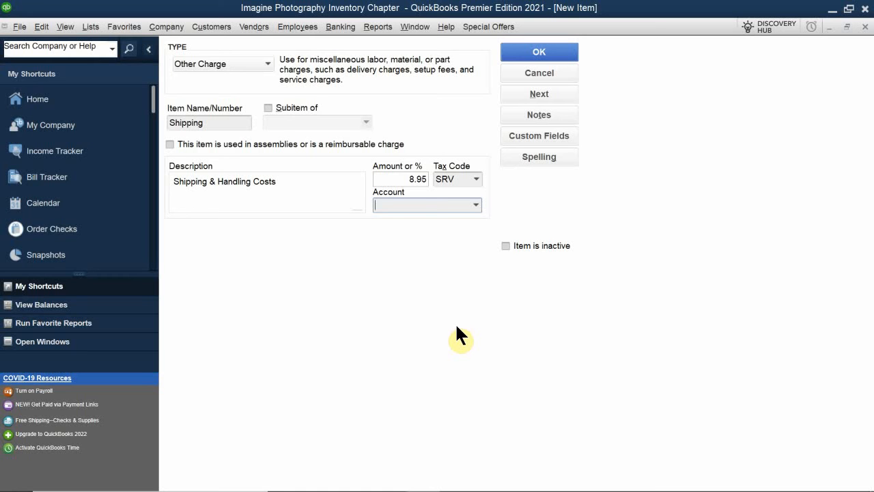
text(Services)
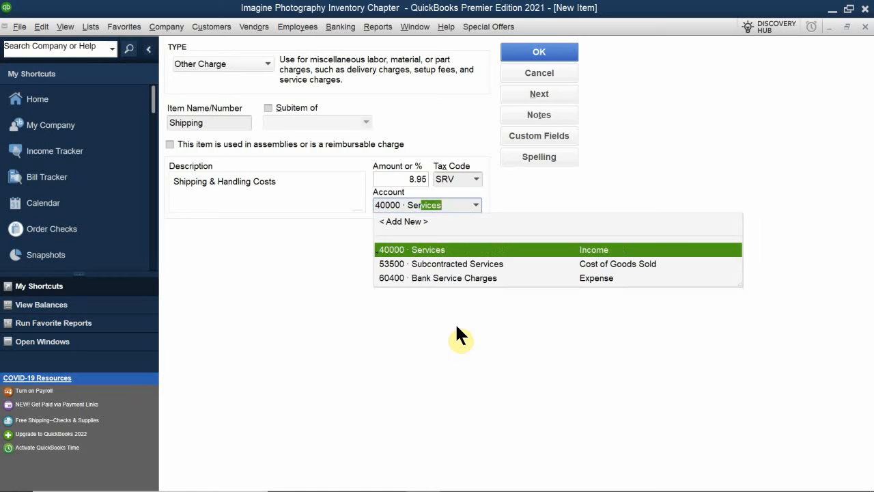
click(441, 252)
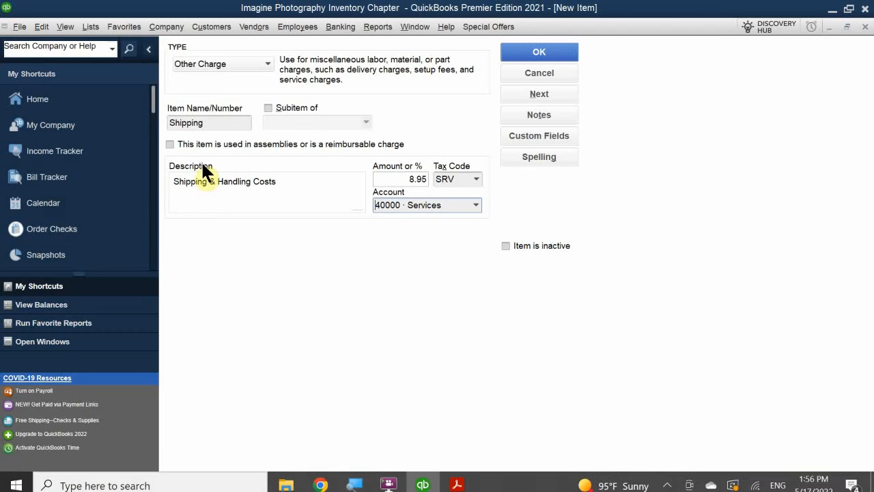
click(516, 47)
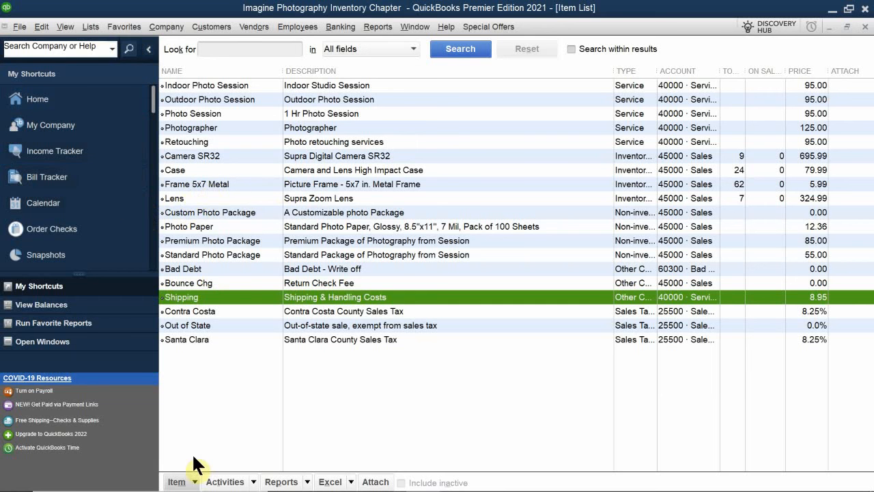
- Start another new item in the Item List with the type Inventory Part
click(179, 481)
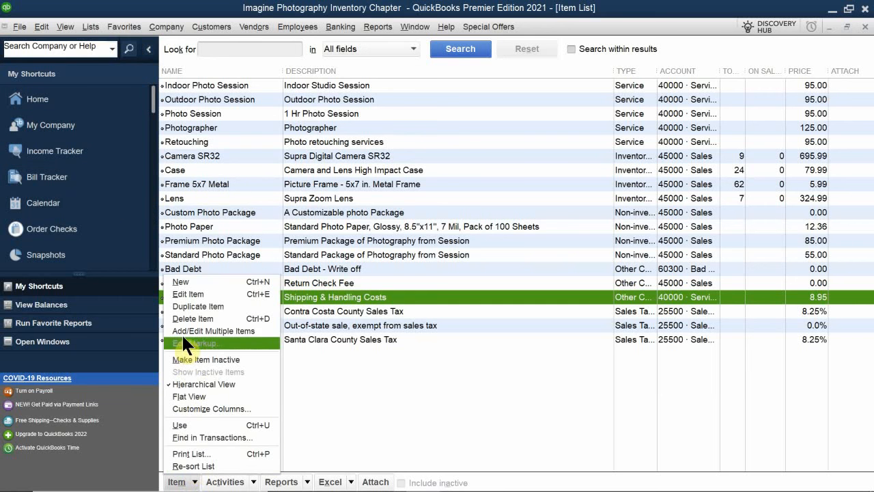
click(215, 279)
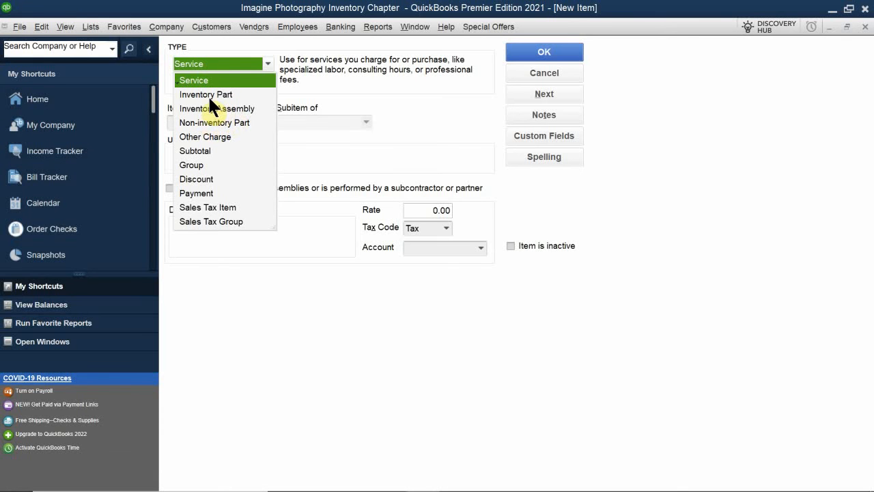
click(209, 94)
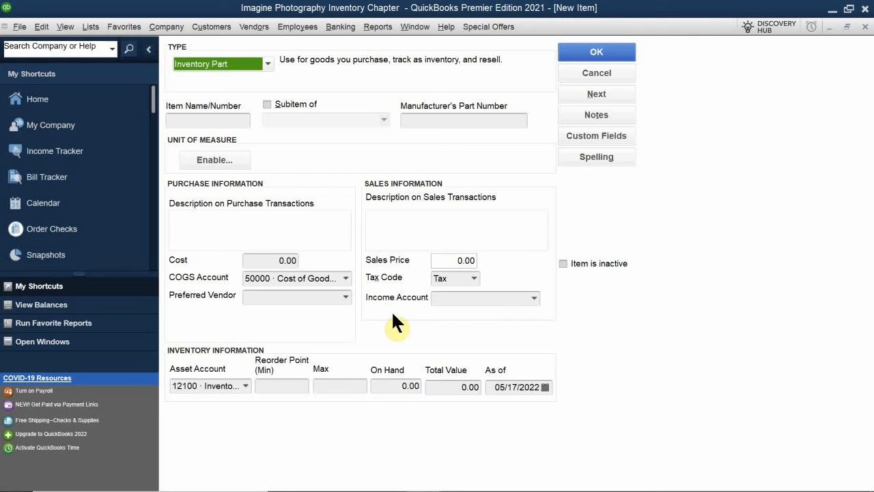
- Name the new Inventory Part item "Frane 5z7 Wood"
click(207, 120)
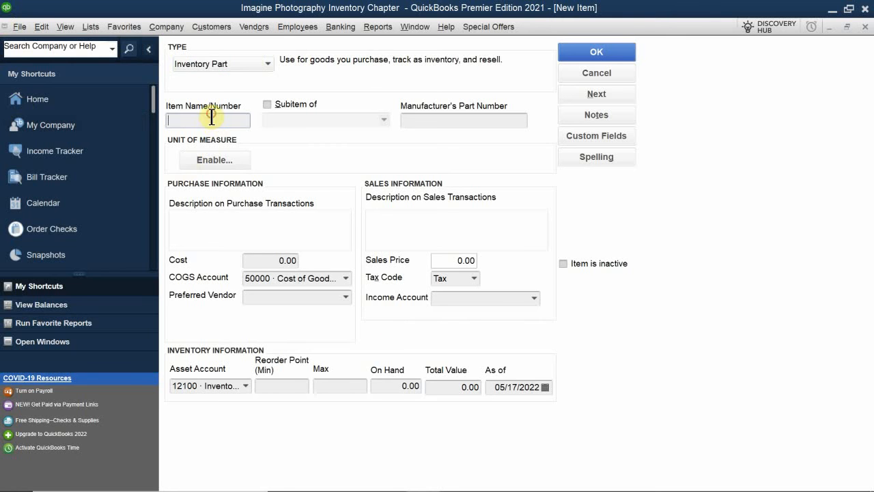
text(Frane 5z7)
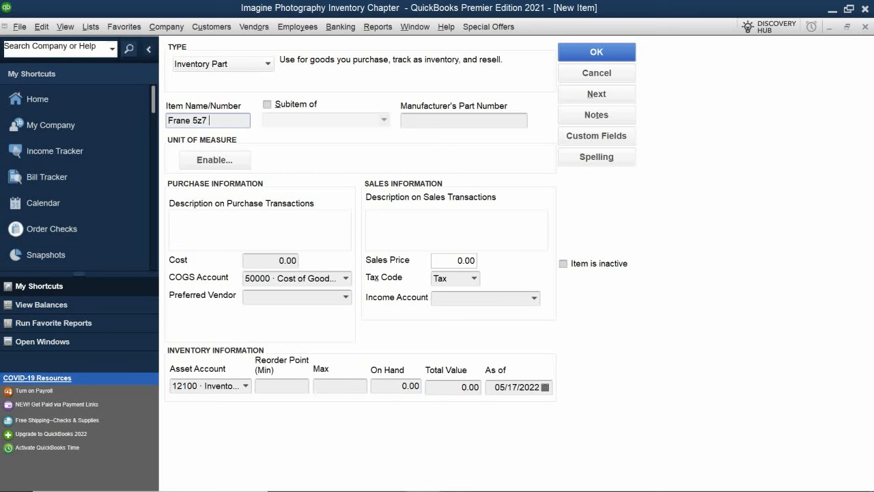
text( Wood)
- Enter "5x7 Wooden Picture Frame" as the item's description on purchase transactions
click(225, 229)
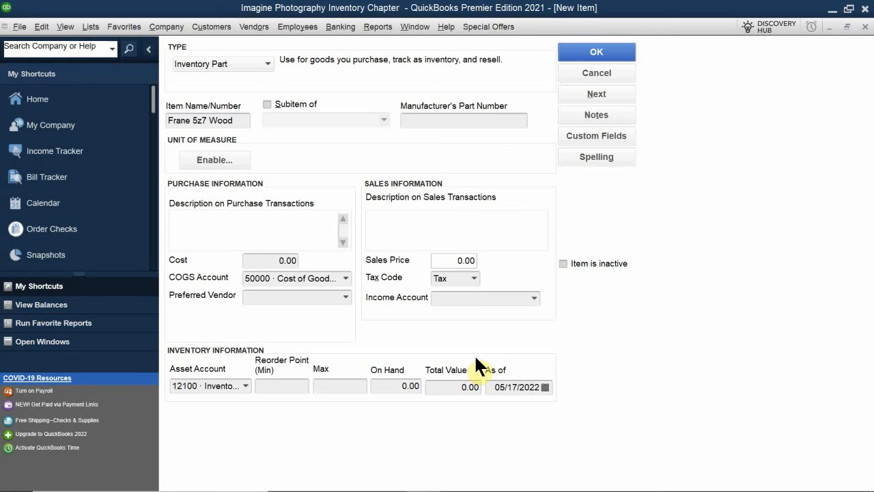
text(5)
text(d)
key(BackSpace)
text(x7 Wooden Puz)
key(BackSpace)
key(BackSpace)
text(icture Frame)
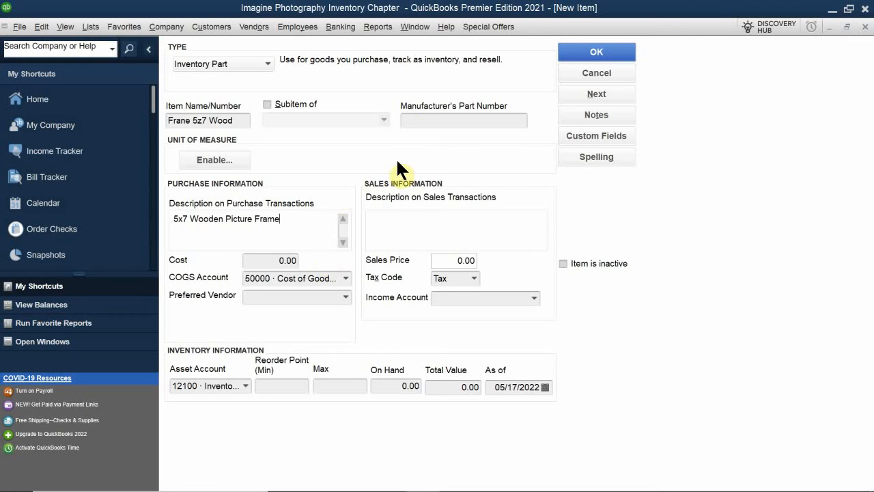
- Set the wooden frame item's cost to 5.00 and its preferred vendor to Ace Supply
click(272, 260)
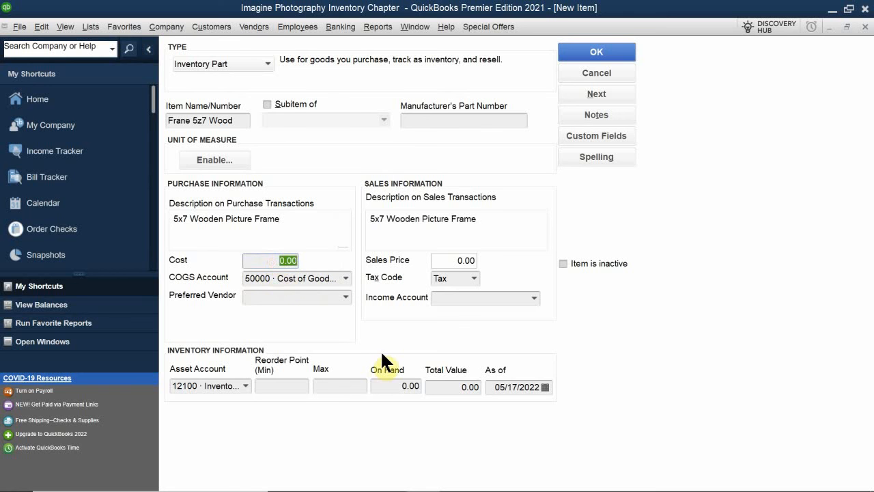
text(5.00)
click(277, 298)
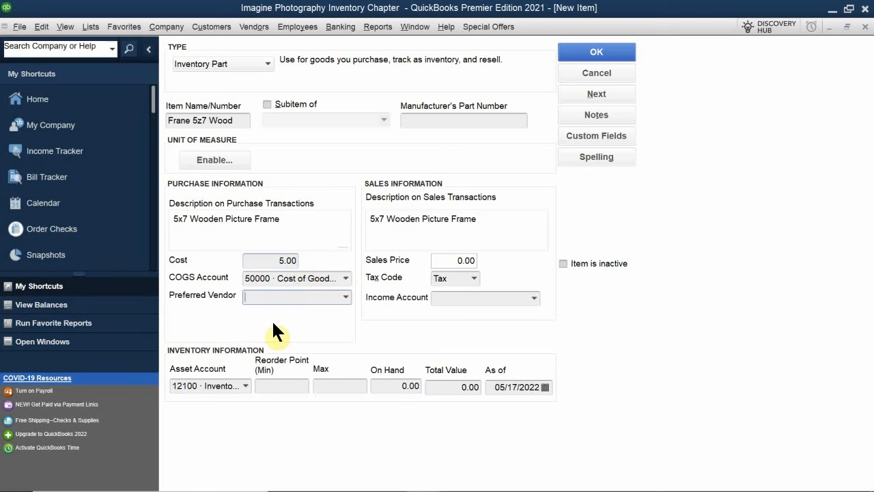
text(Ace Supply)
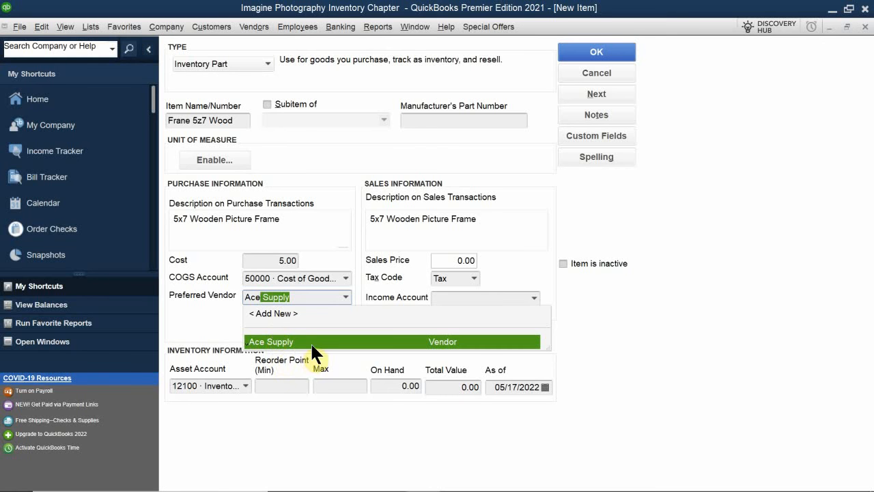
click(310, 341)
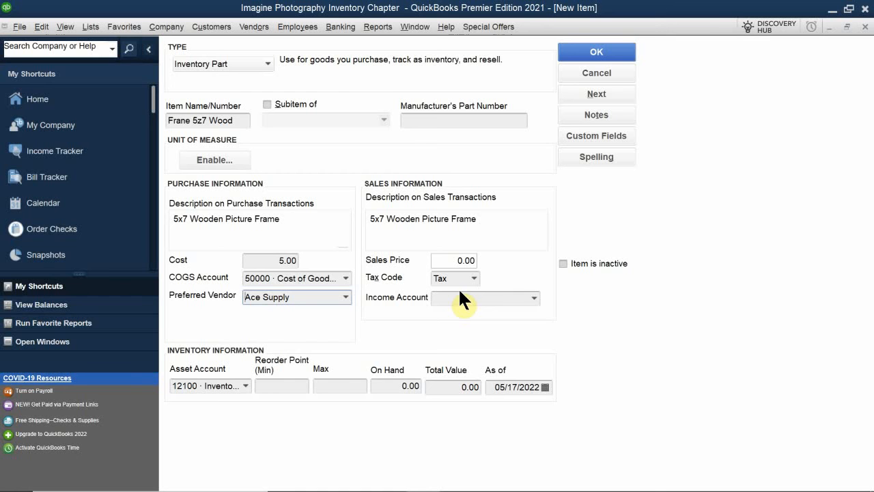
- Set the wooden frame item's sales price to 9.99 and its income account to 45000 · Sales
click(442, 261)
text(9.99)
click(455, 297)
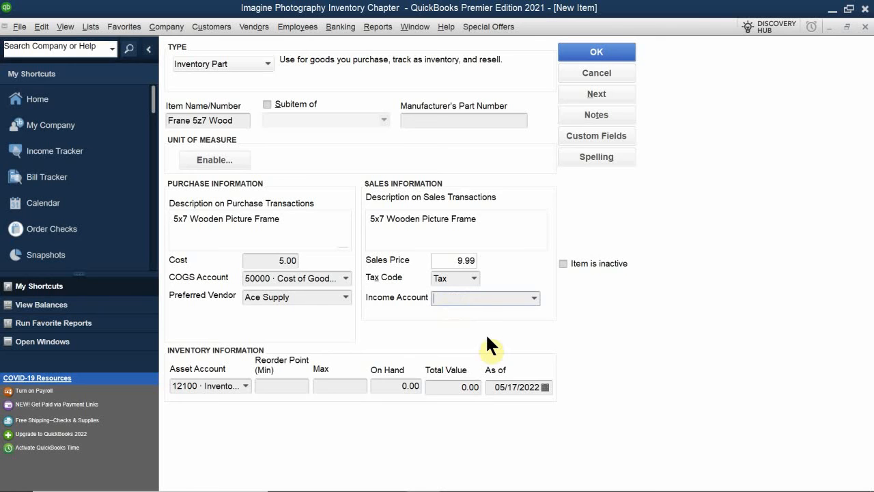
text(Sales)
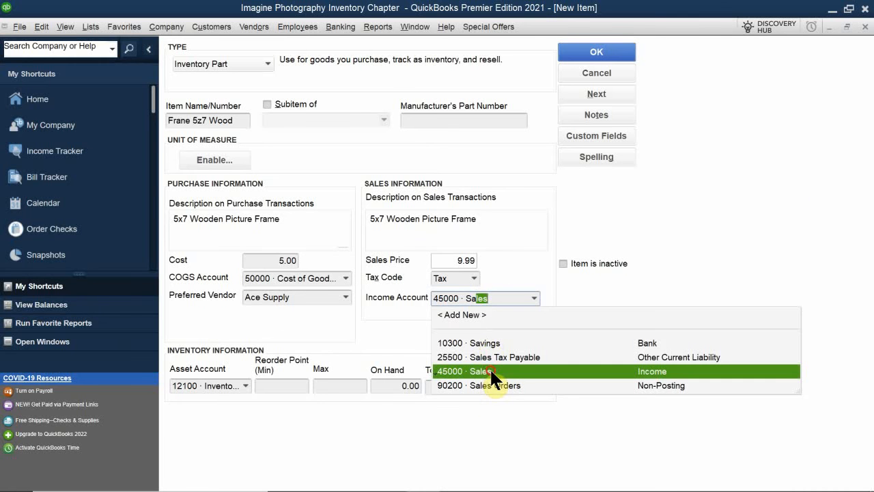
click(489, 370)
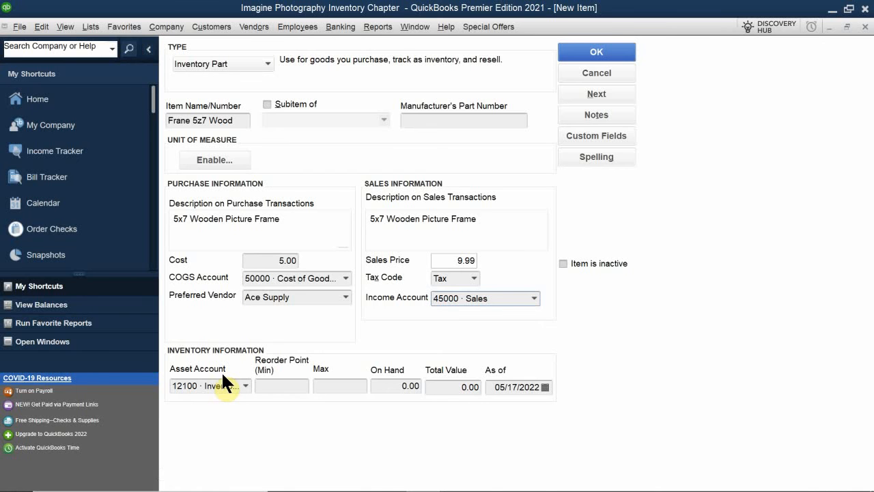
- Check the accounts available as the wooden frame item's asset account without changing the selection
click(244, 386)
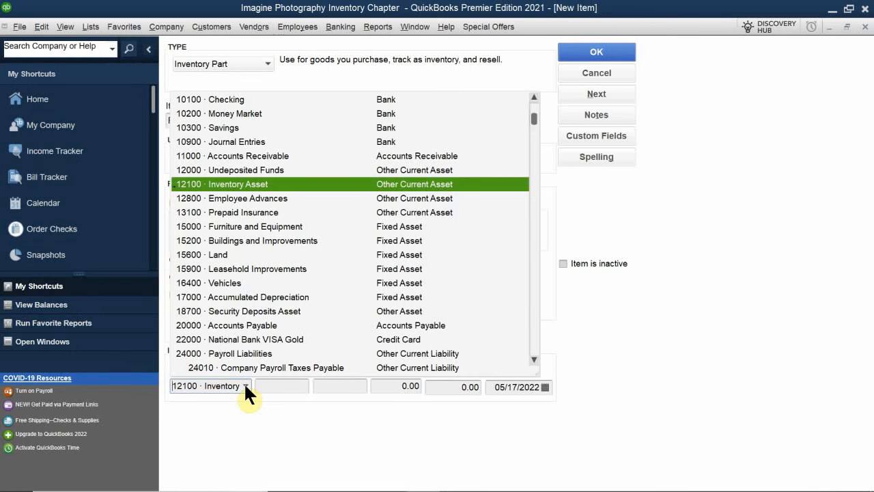
click(245, 386)
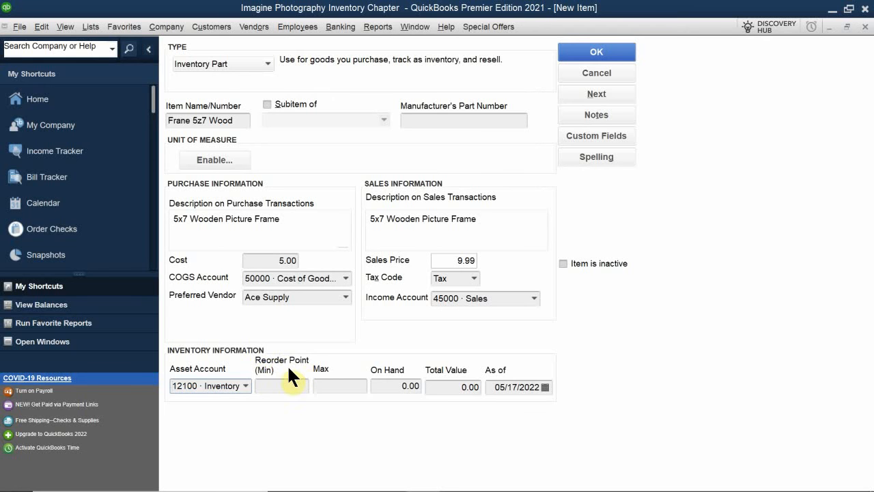
- Set the wooden frame item's minimum reorder point to 20
click(277, 387)
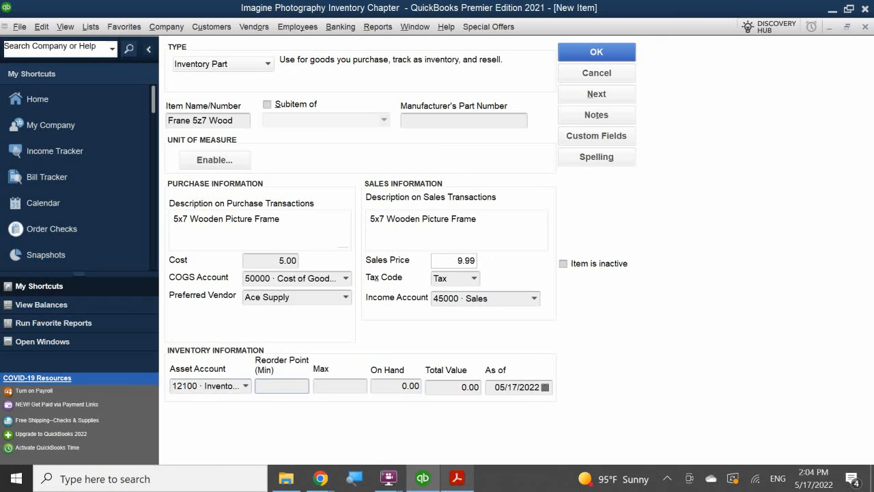
mouse_move(457, 478)
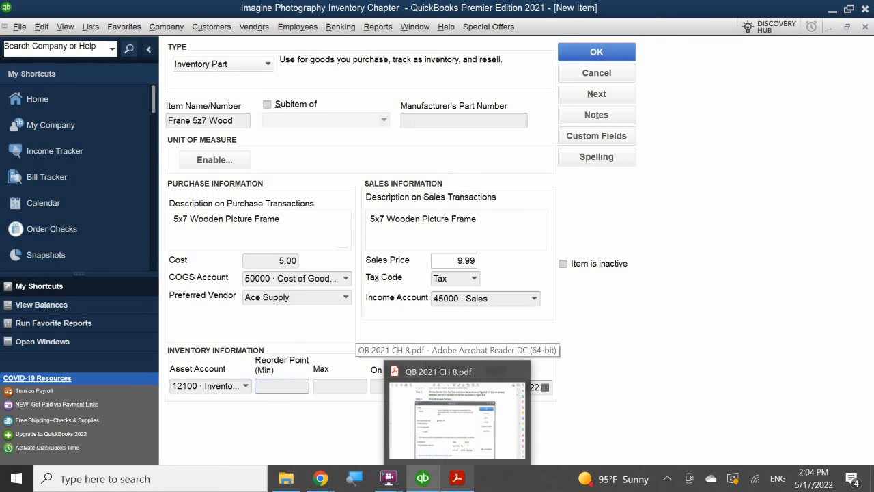
text(5)
mouse_move(372, 467)
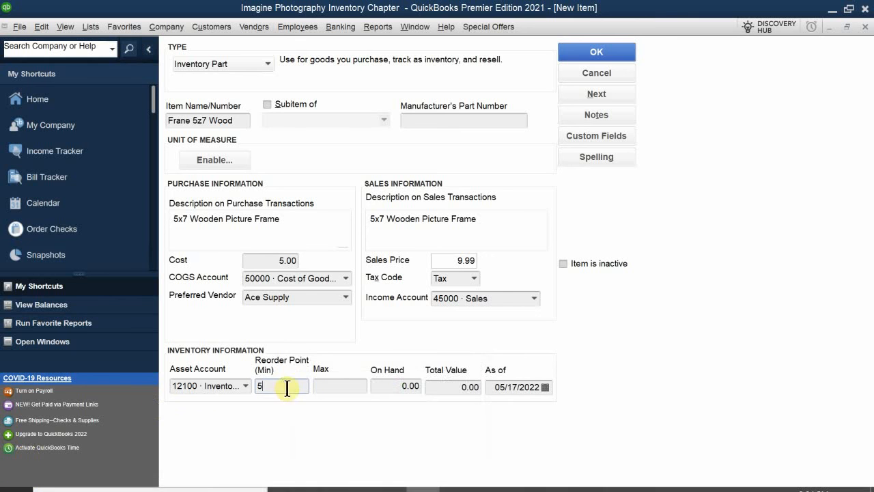
key(BackSpace)
text(20)
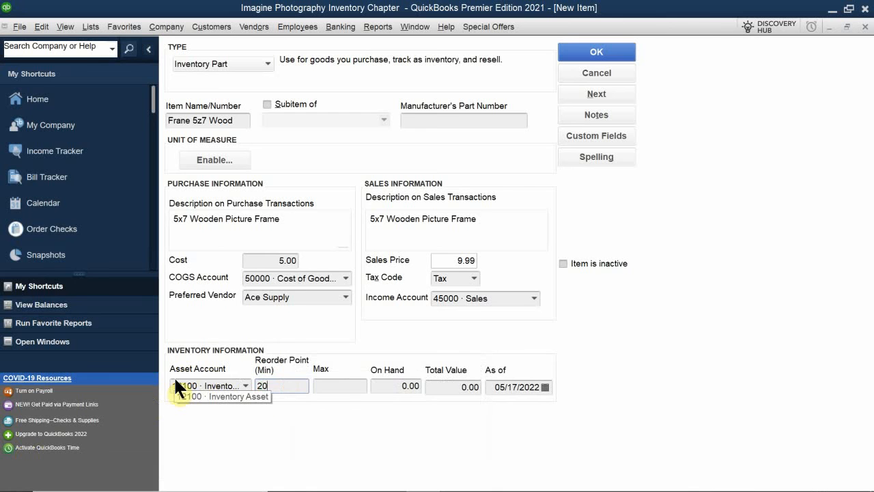
- Save the wooden frame item and close the Item List
click(373, 386)
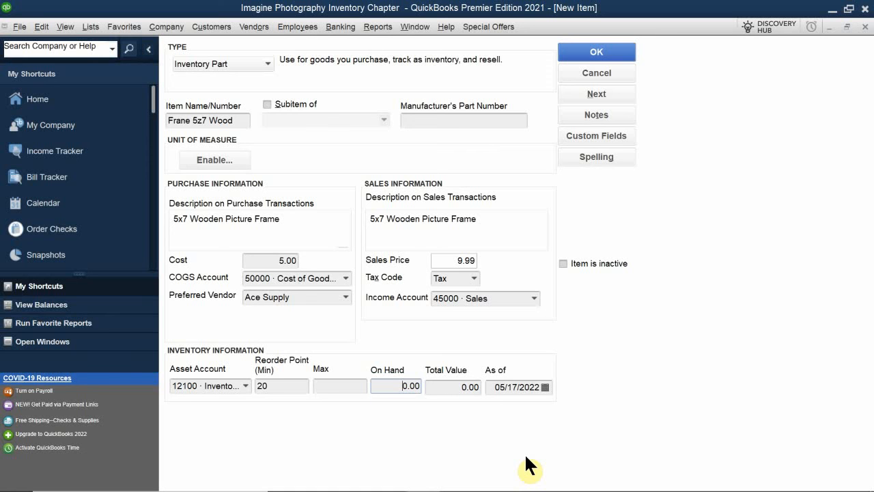
click(574, 50)
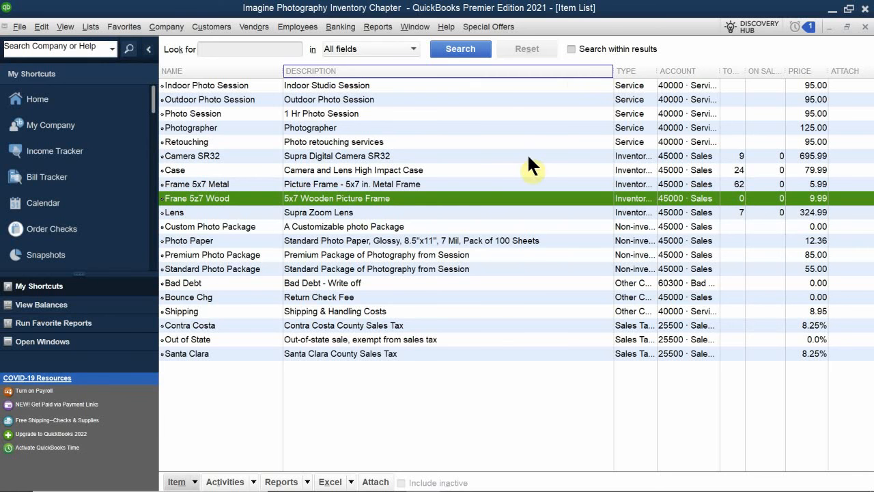
click(847, 26)
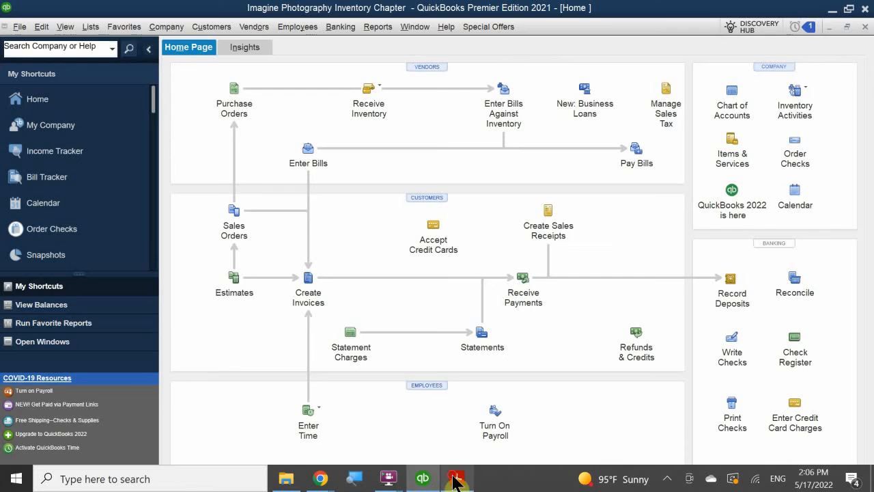
- Switch to the QB 2021 CH 8.pdf in Acrobat Reader and review the practice on non-inventory parts, including the two-sided Video Camera item
click(456, 479)
scroll(400, 341, down, 5)
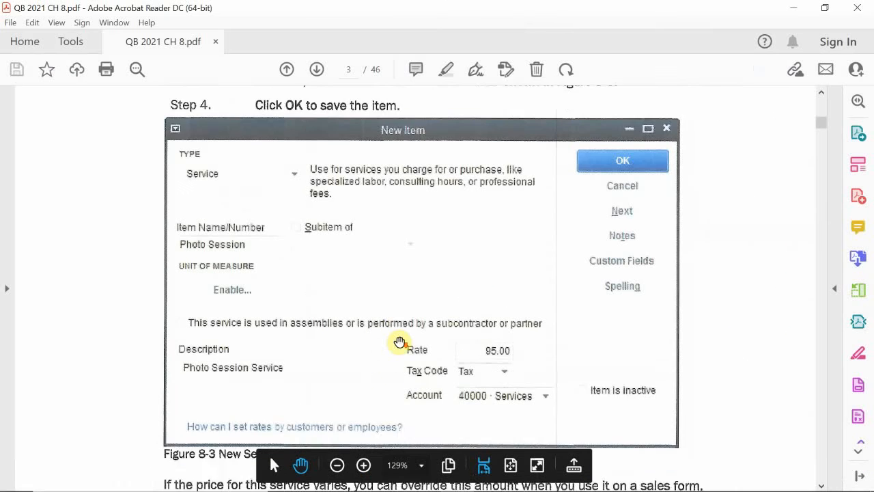
scroll(387, 317, down, 10)
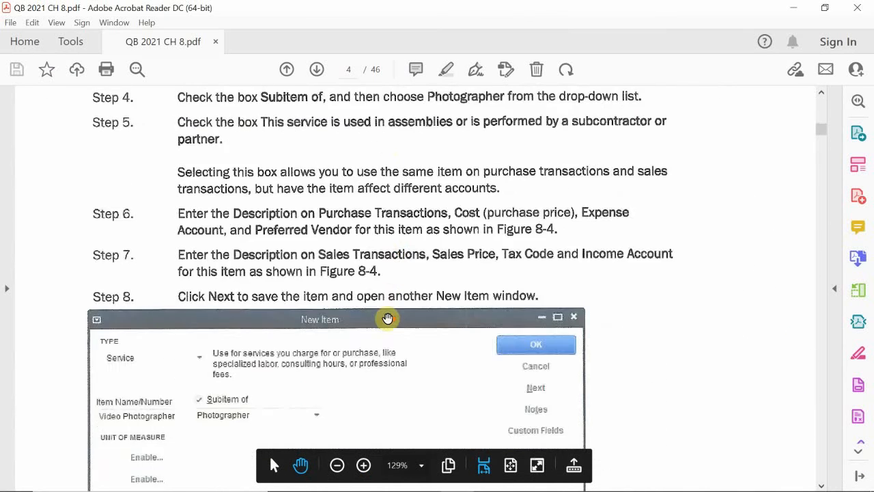
scroll(387, 317, down, 10)
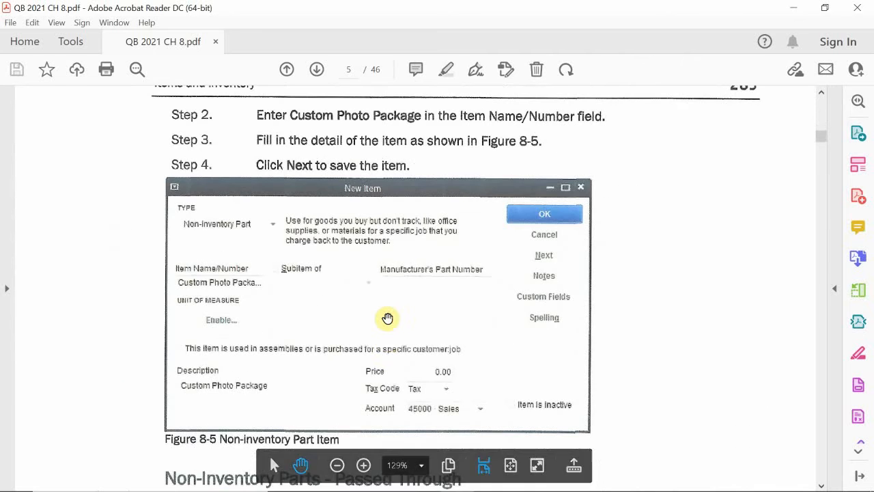
scroll(387, 318, down, 4)
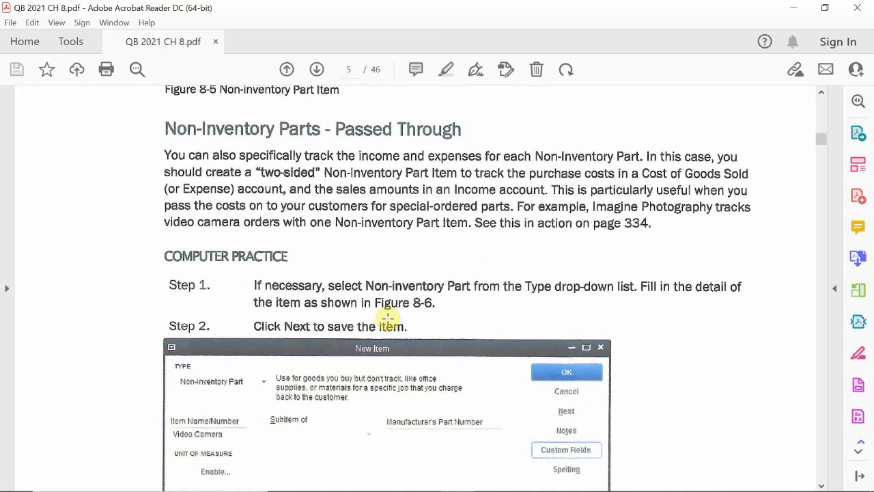
scroll(387, 318, down, 3)
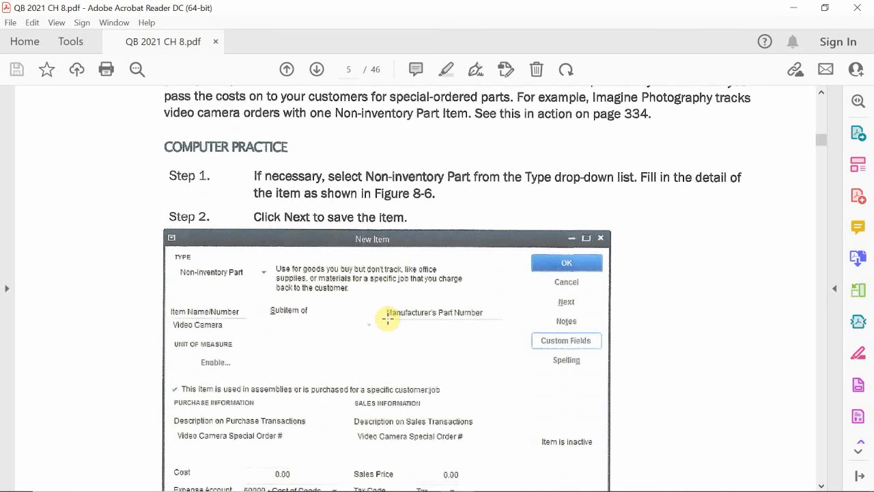
scroll(387, 318, up, 8)
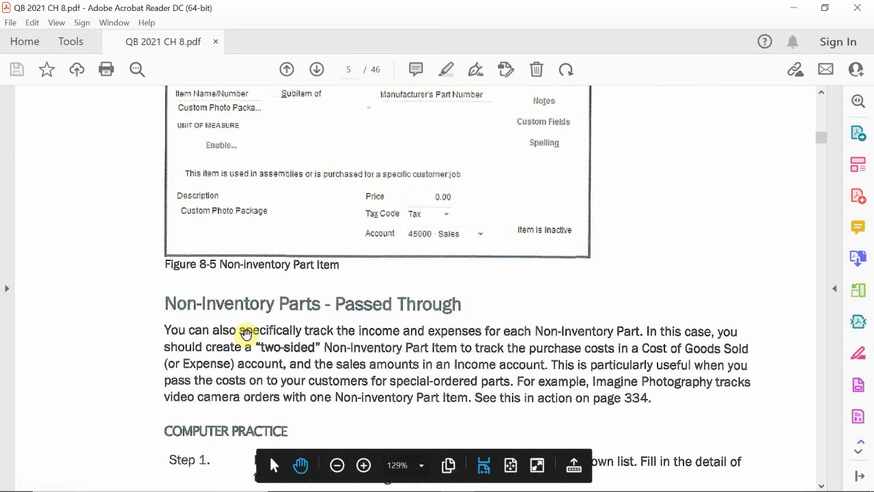
scroll(247, 335, down, 3)
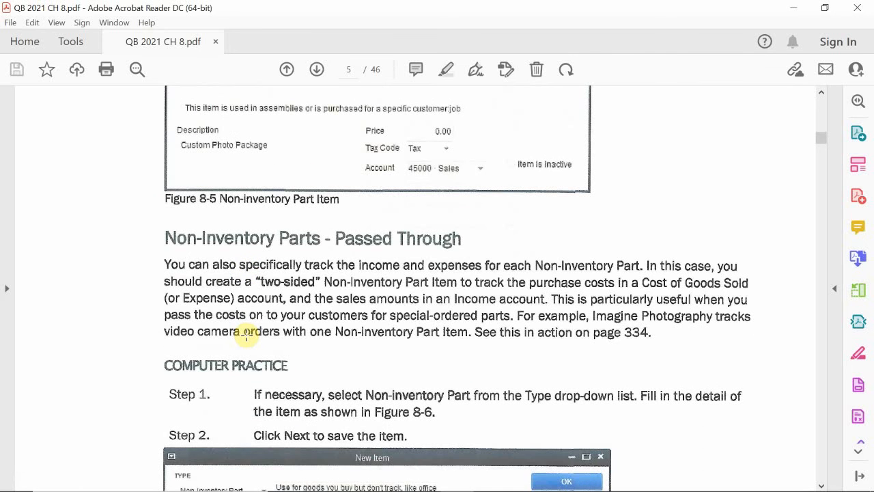
scroll(247, 335, down, 8)
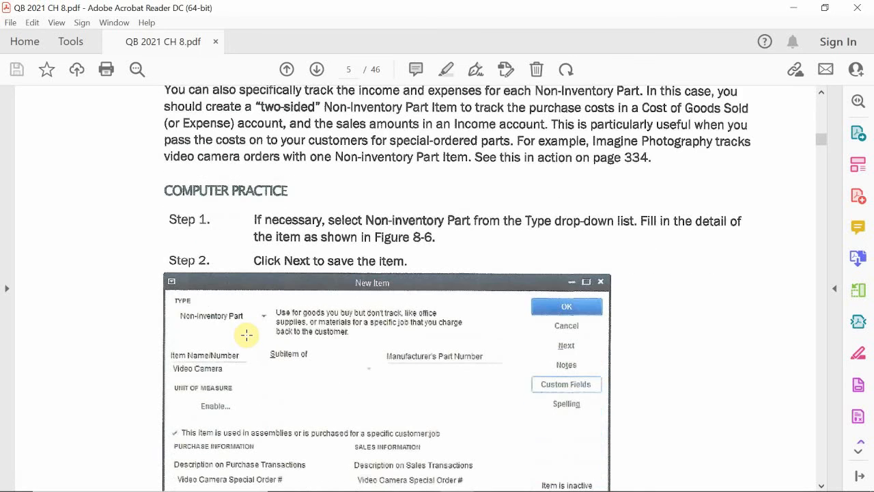
scroll(246, 334, down, 19)
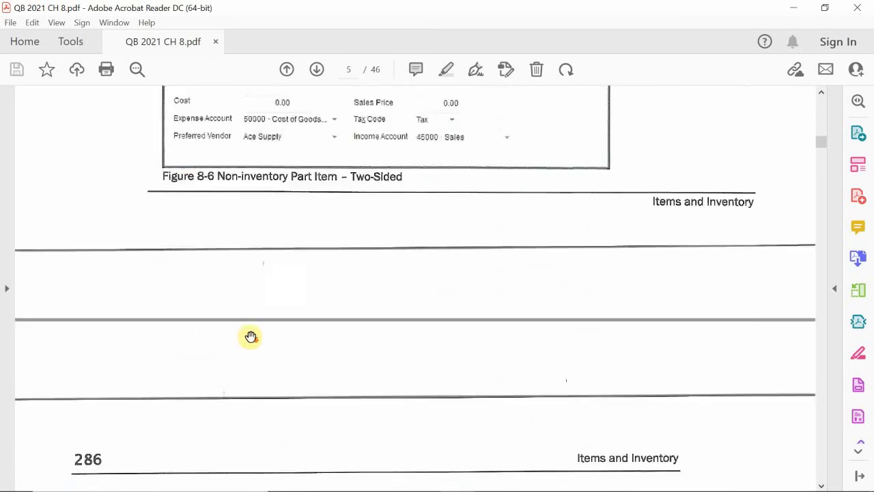
scroll(251, 336, down, 7)
- Switch to QuickBooks, open a new invoice and look through the items available for its first line
mouse_move(432, 481)
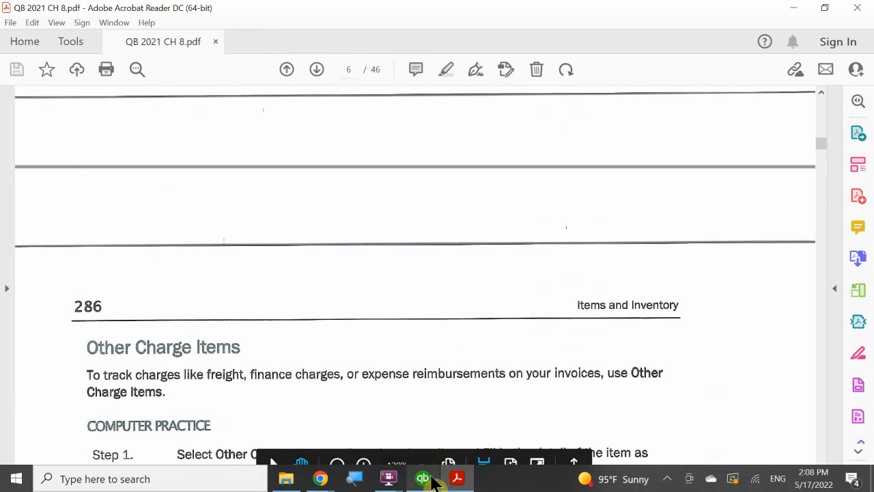
click(426, 480)
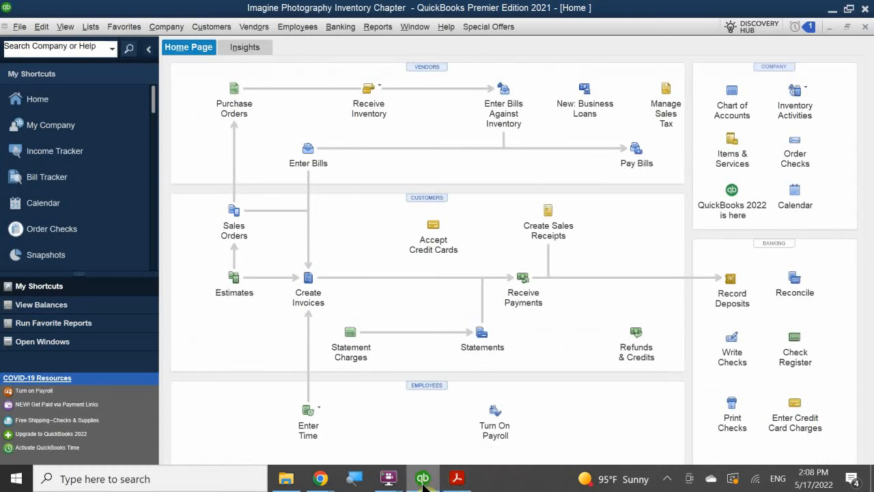
click(307, 290)
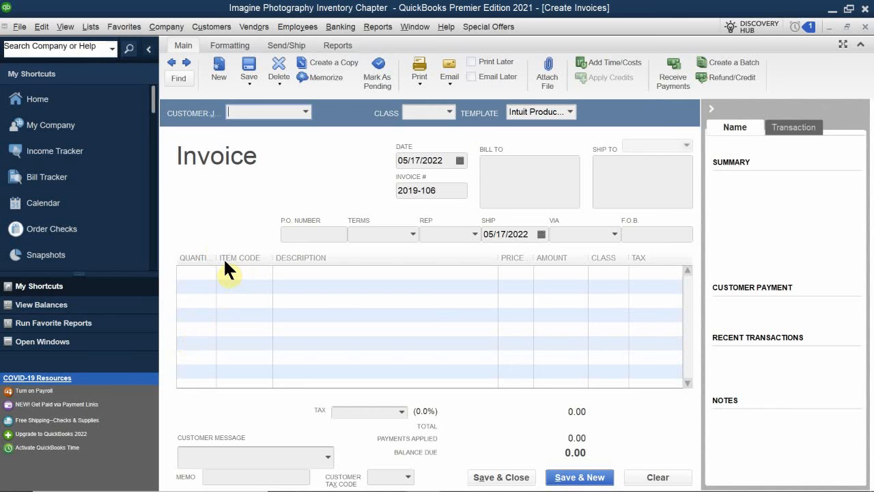
click(244, 273)
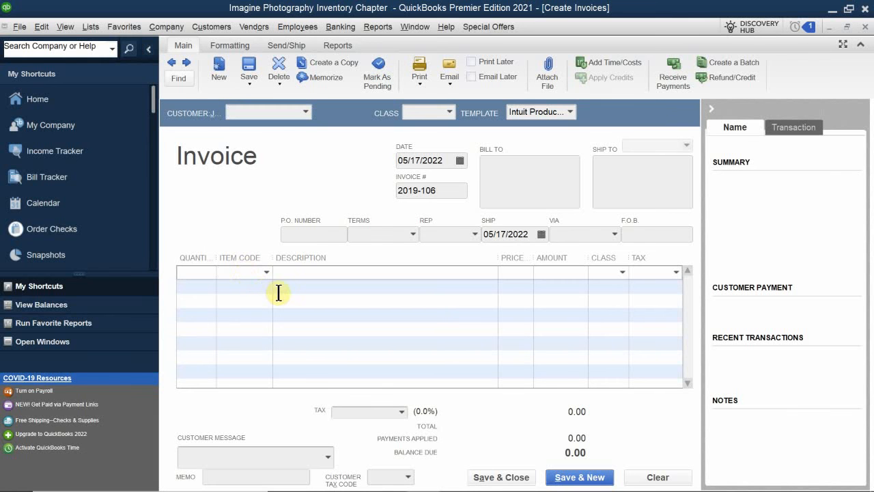
click(267, 272)
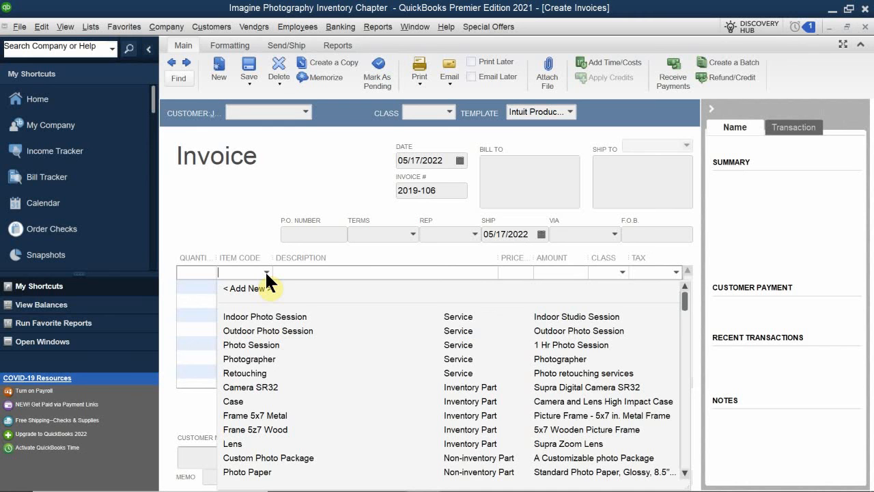
scroll(287, 337, down, 3)
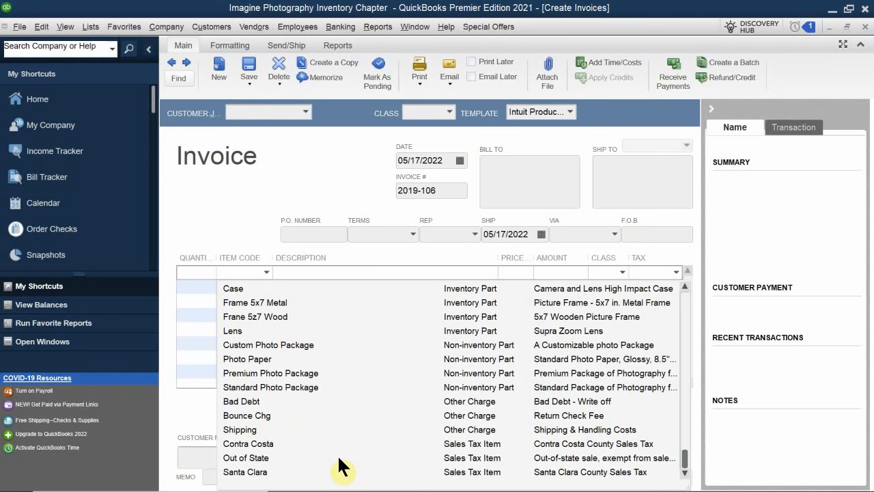
scroll(260, 417, up, 3)
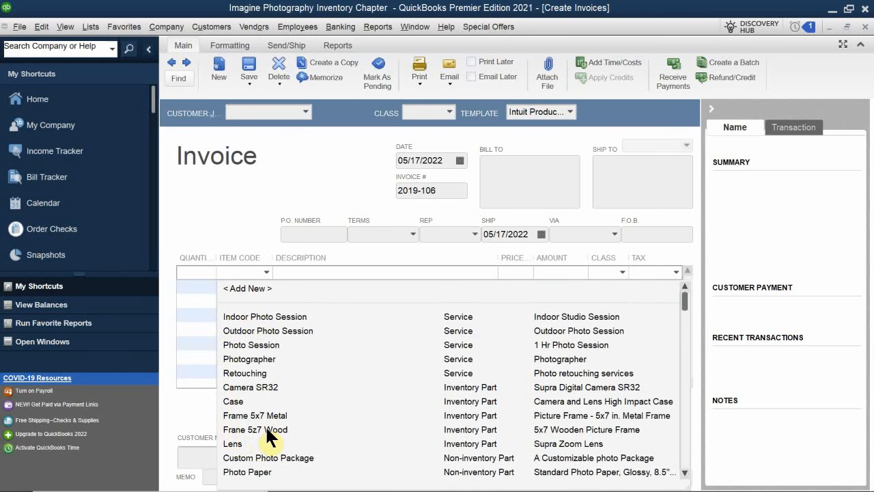
- Try the Frane 5z7 Wood item on the invoice's first line and discard the invoice without recording it
click(266, 430)
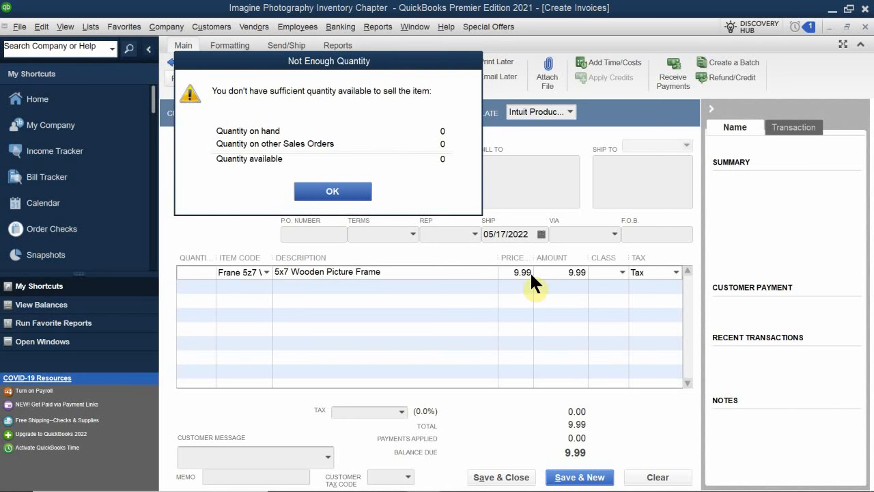
drag(264, 63, 288, 220)
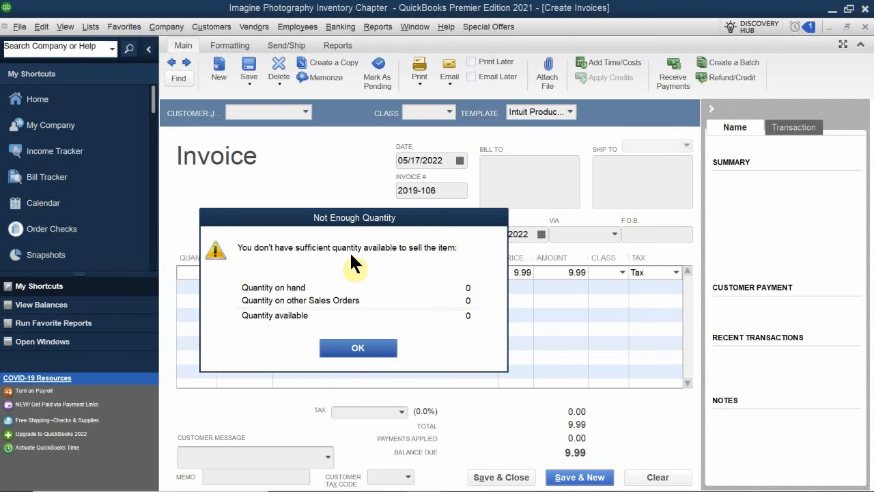
drag(367, 224, 462, 235)
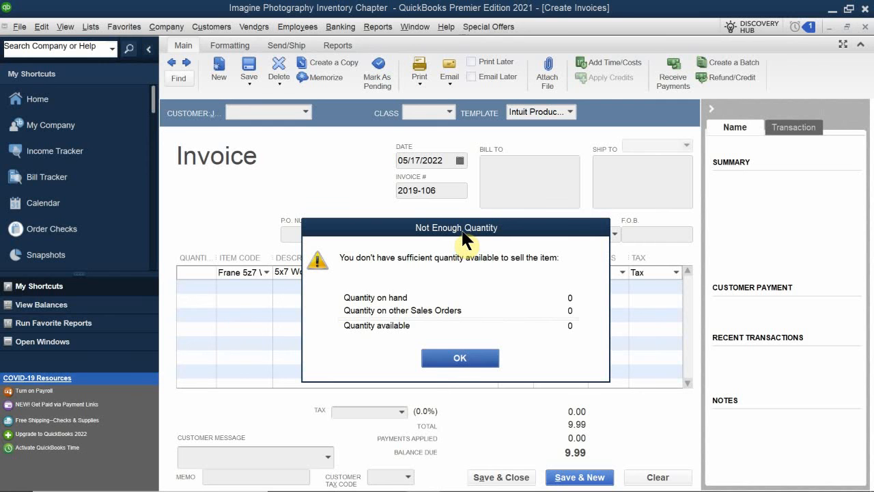
click(451, 358)
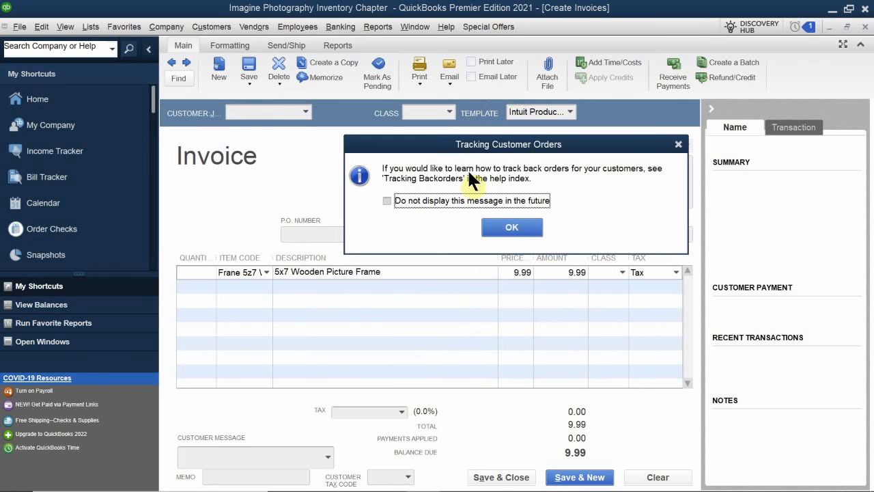
click(529, 229)
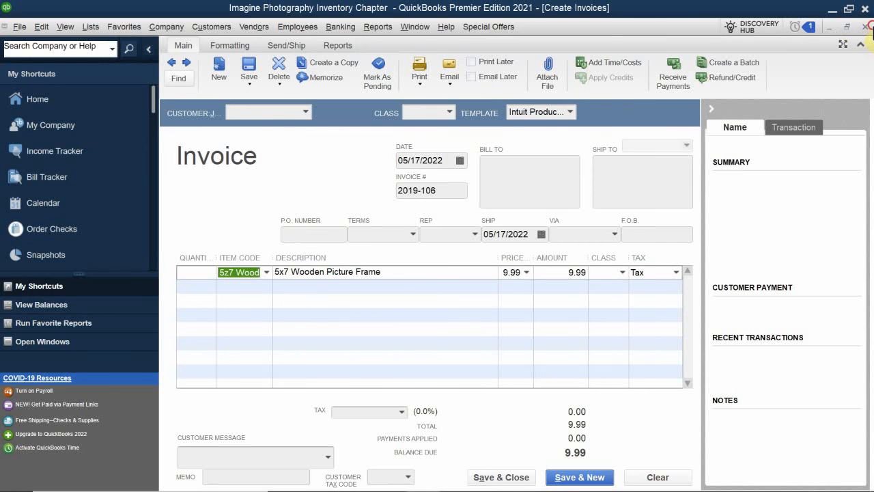
click(865, 26)
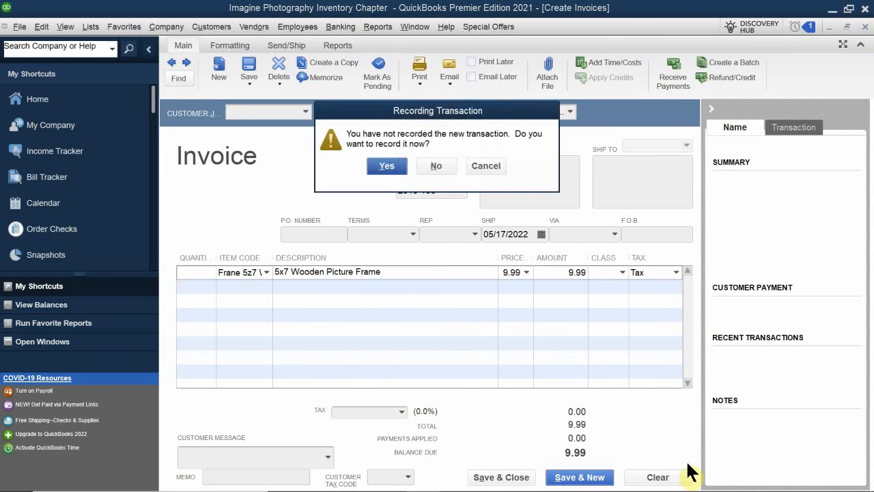
click(442, 166)
- Switch to the QB 2021 CH 8.pdf and read on from Other Charge Items to the Managing Inventory section with Figure 8-9
mouse_move(457, 478)
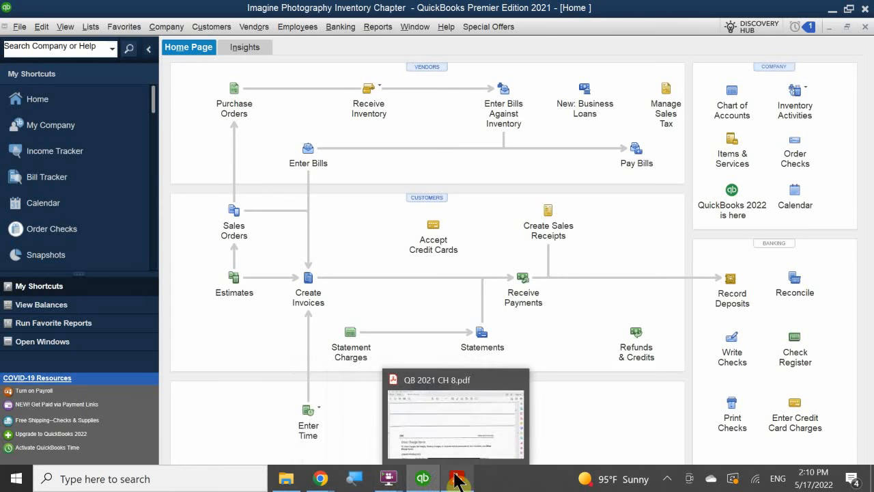
click(438, 380)
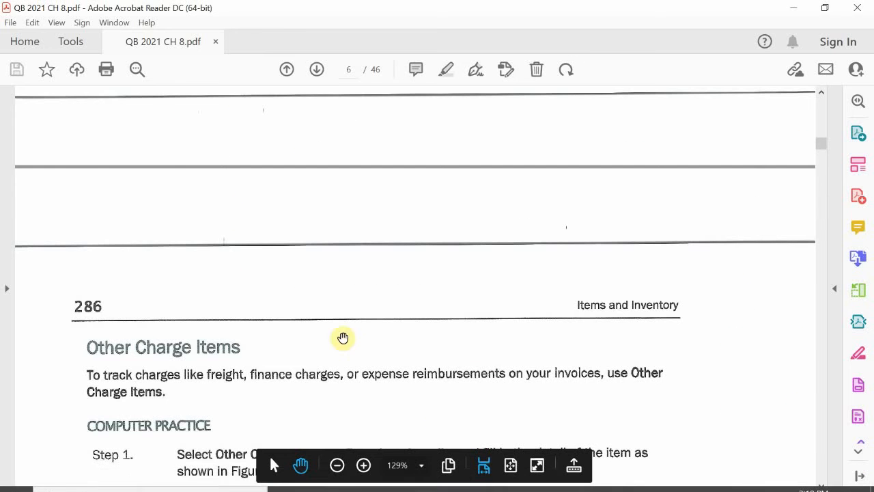
scroll(185, 166, down, 1)
scroll(192, 168, down, 8)
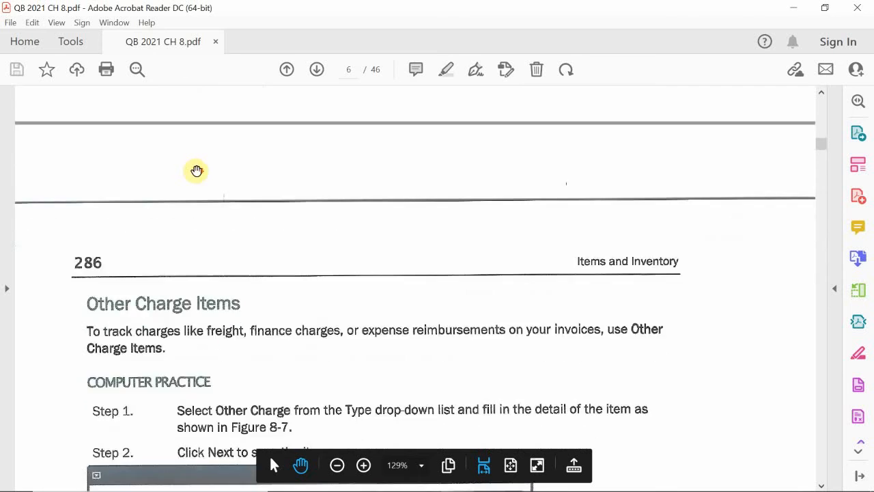
scroll(197, 170, down, 3)
scroll(197, 170, up, 2)
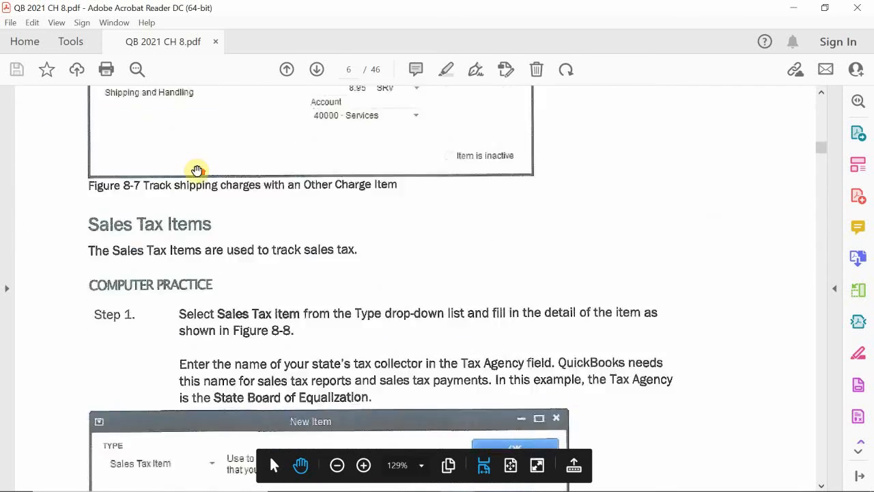
scroll(197, 170, down, 4)
scroll(197, 170, down, 15)
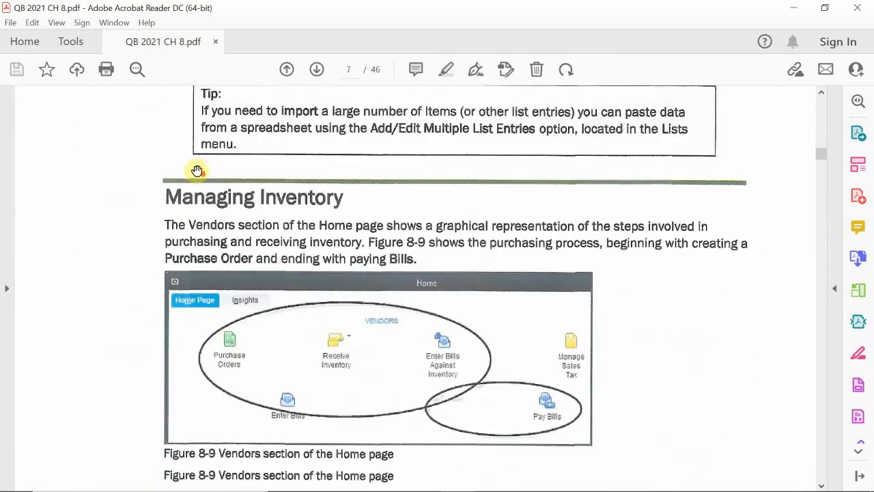
scroll(197, 170, up, 2)
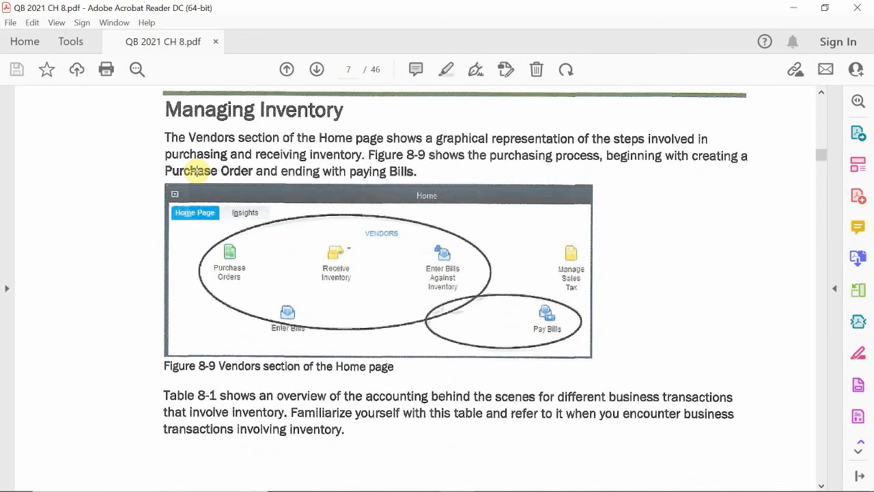
- Switch from the PDF's Managing Inventory section to QuickBooks, open the Inventory Center and widen its item list
scroll(197, 170, up, 1)
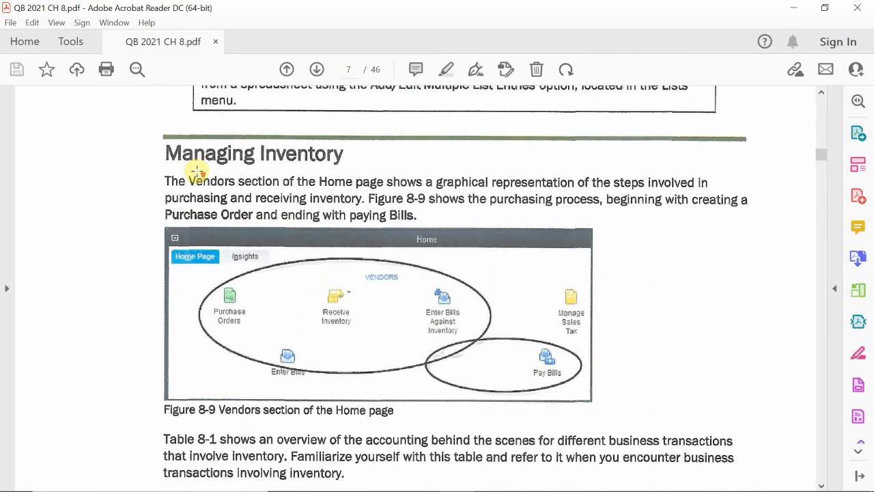
scroll(197, 170, up, 1)
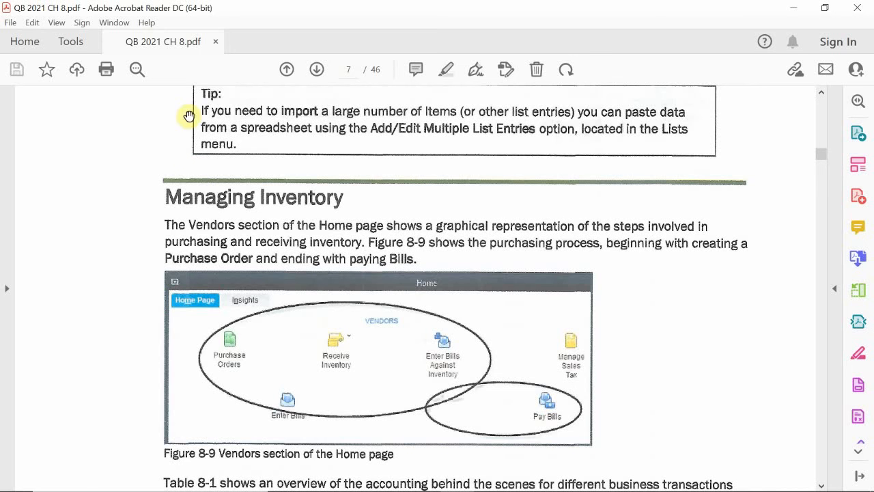
mouse_move(121, 488)
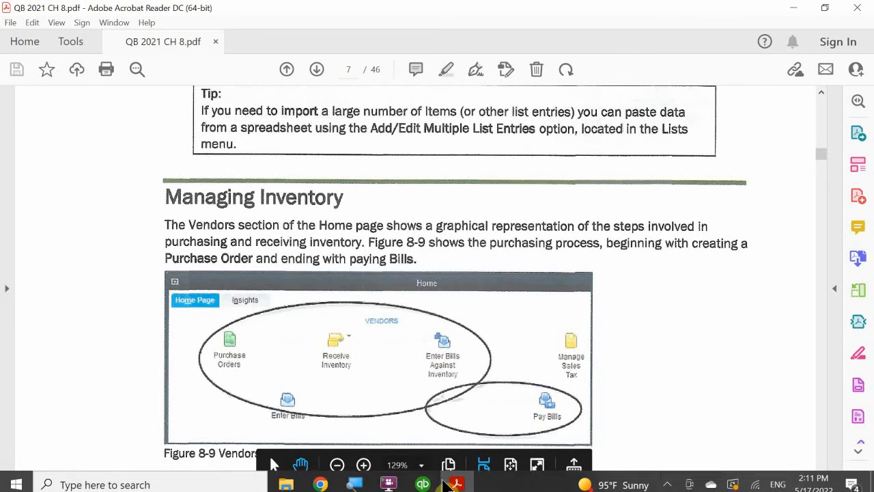
click(423, 478)
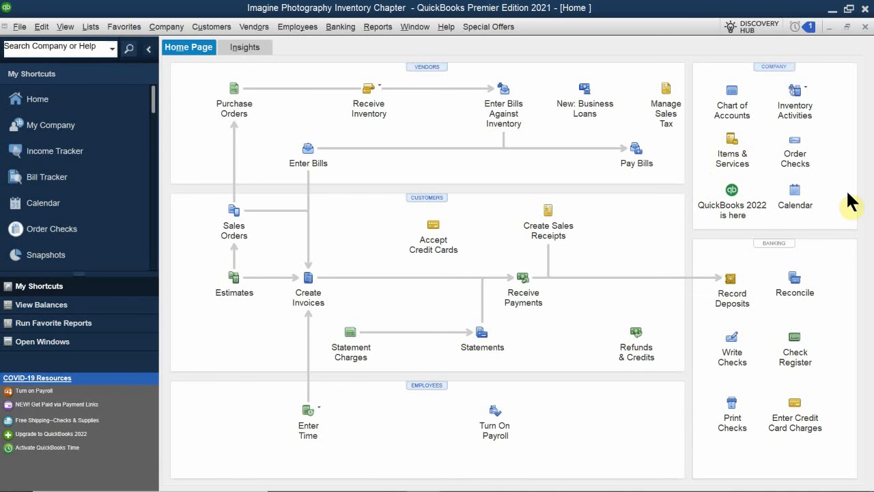
click(806, 82)
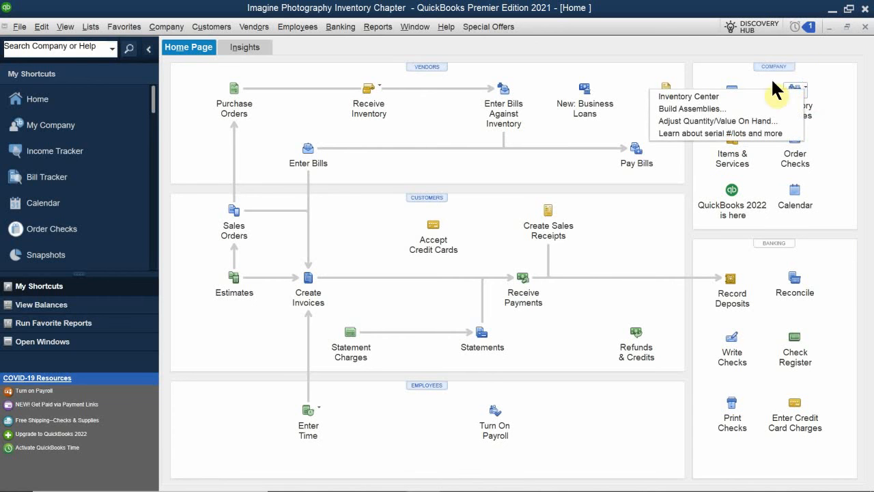
click(682, 93)
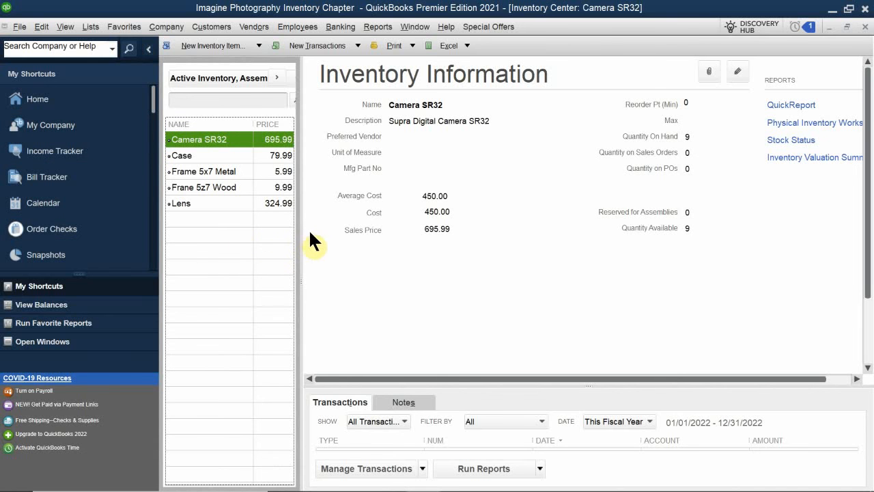
drag(301, 233, 383, 243)
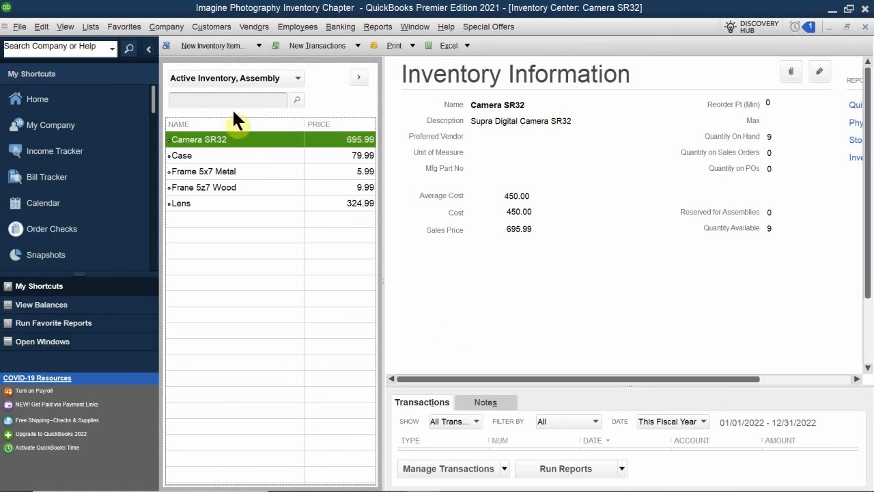
- Examine the inventory information of the camera, case, lens and both picture frame items, ending on Frane 5z7 Wood
click(217, 171)
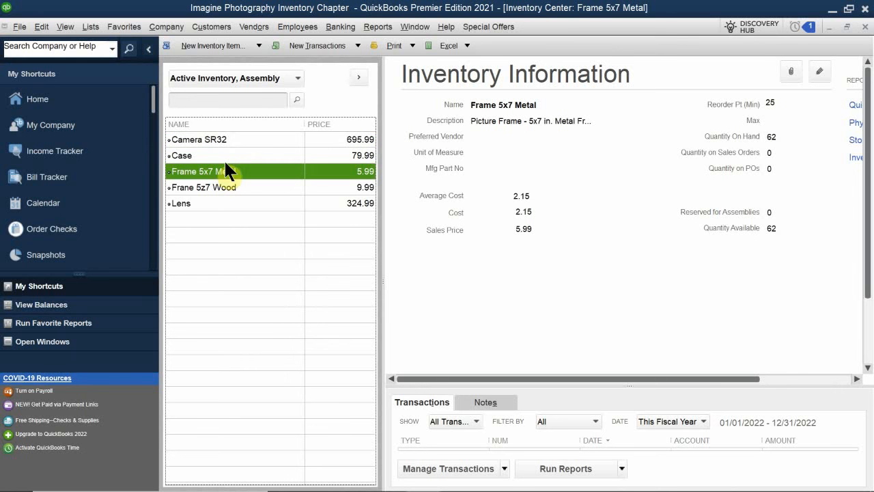
click(238, 139)
click(239, 156)
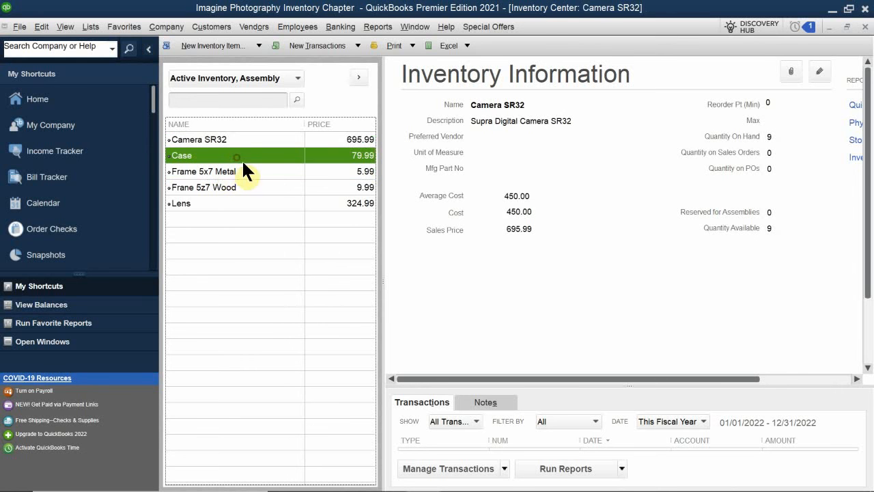
click(218, 202)
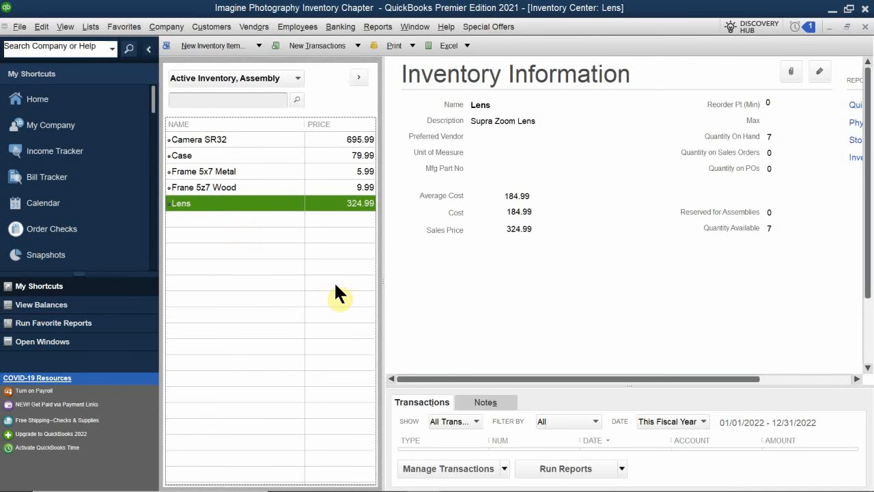
click(224, 141)
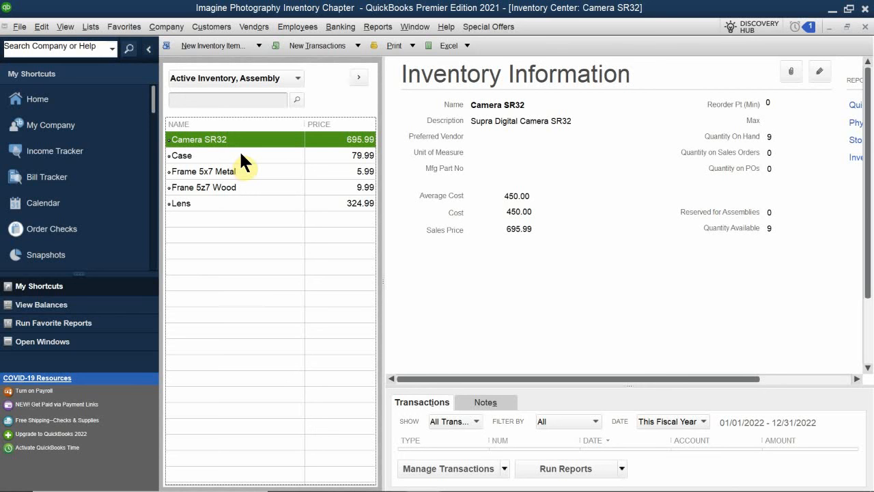
click(261, 171)
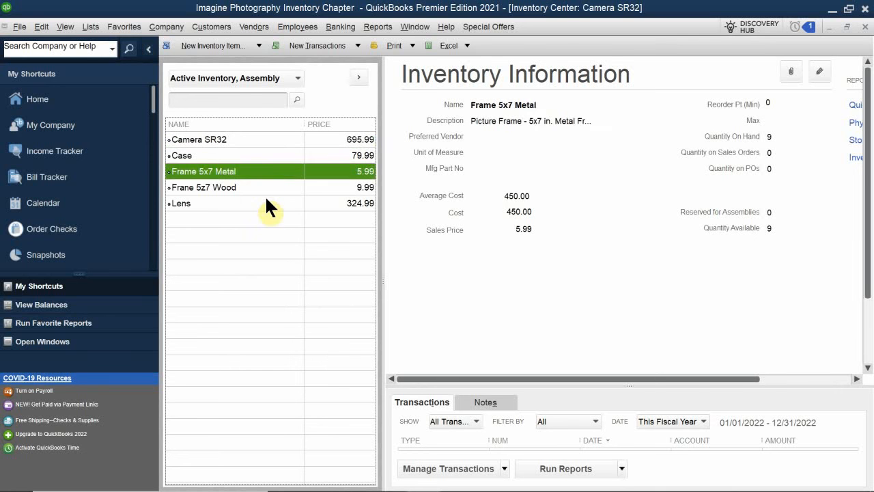
click(273, 191)
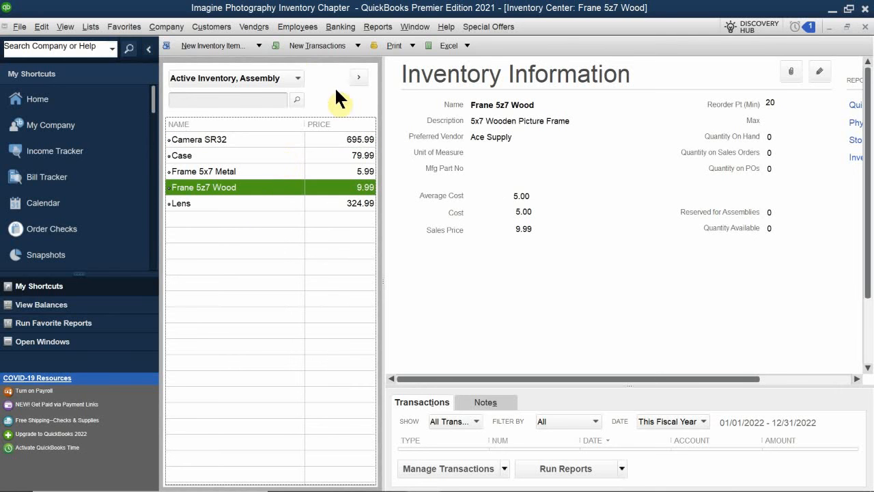
- Review the new transaction types offered in the Inventory Center, select the Lens item and close the center
click(305, 44)
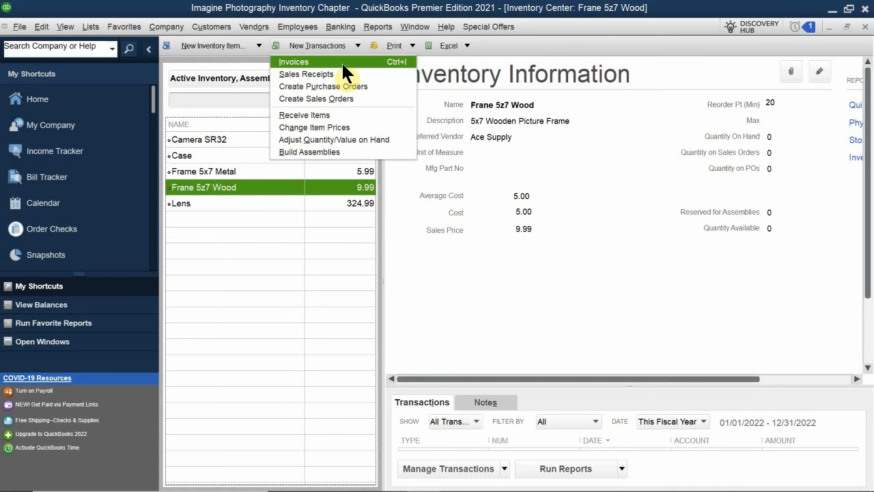
click(297, 209)
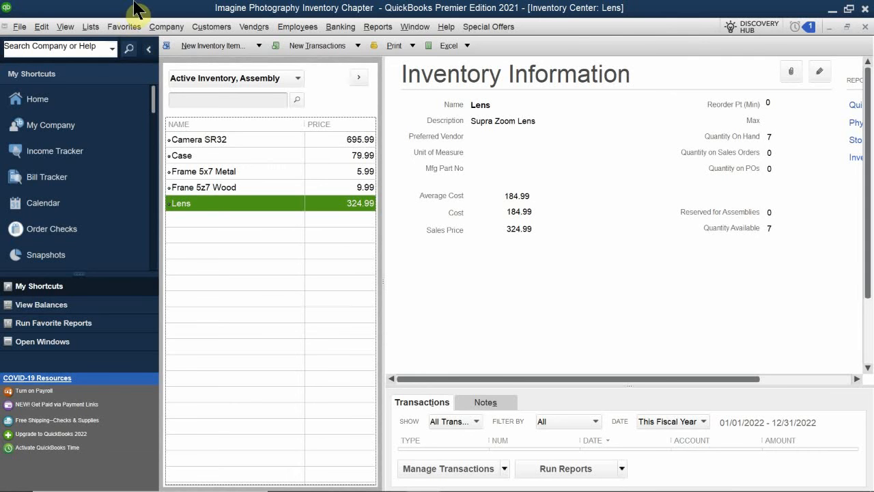
click(865, 26)
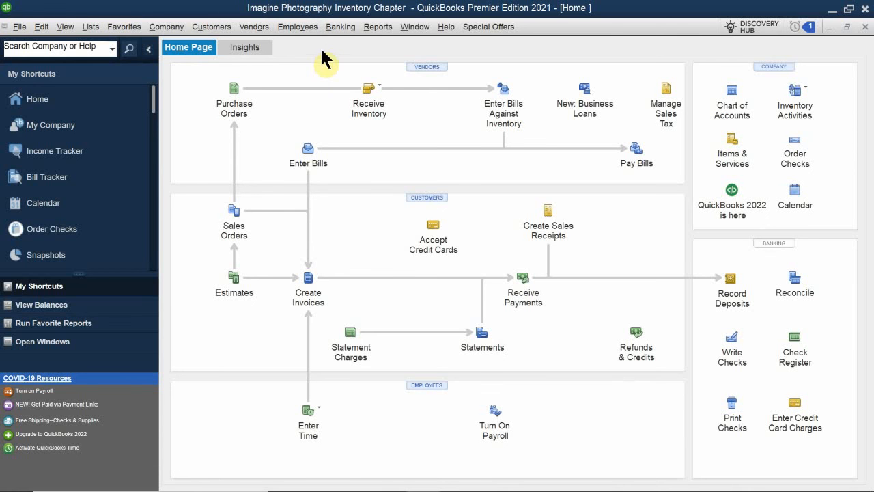
- Review the vendor commands and inventory activities available from the Home page without opening any of them
click(258, 29)
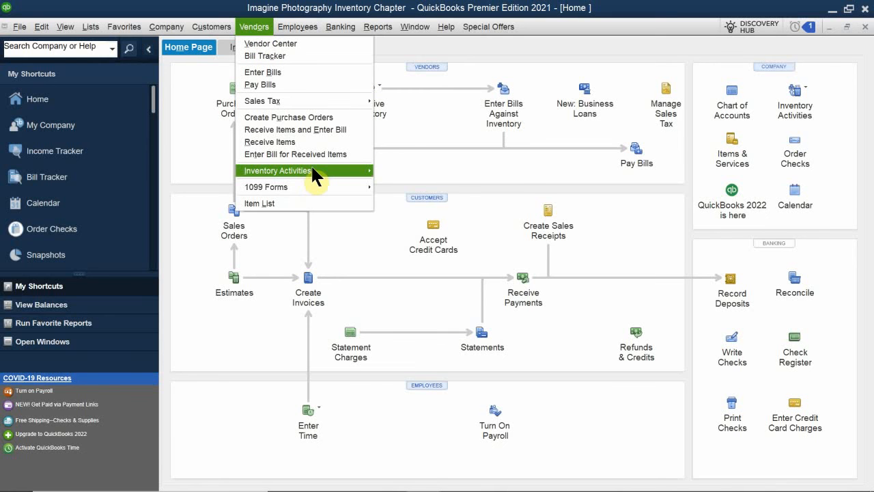
mouse_move(313, 173)
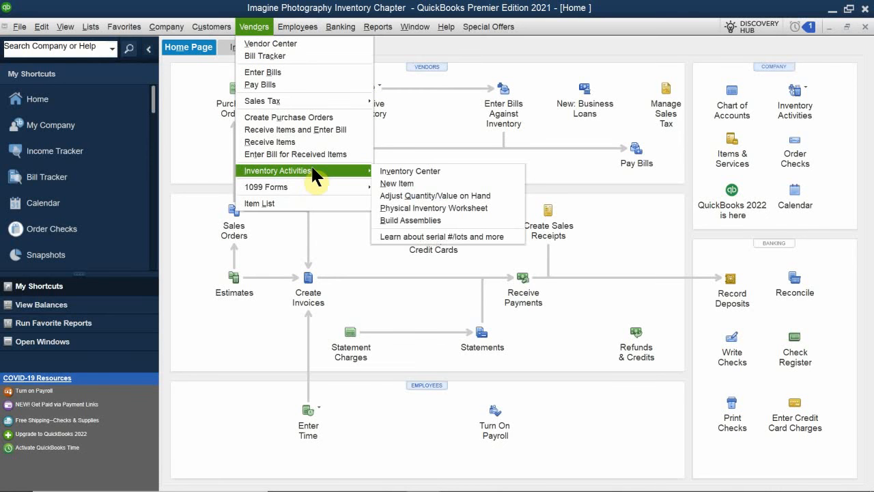
click(224, 339)
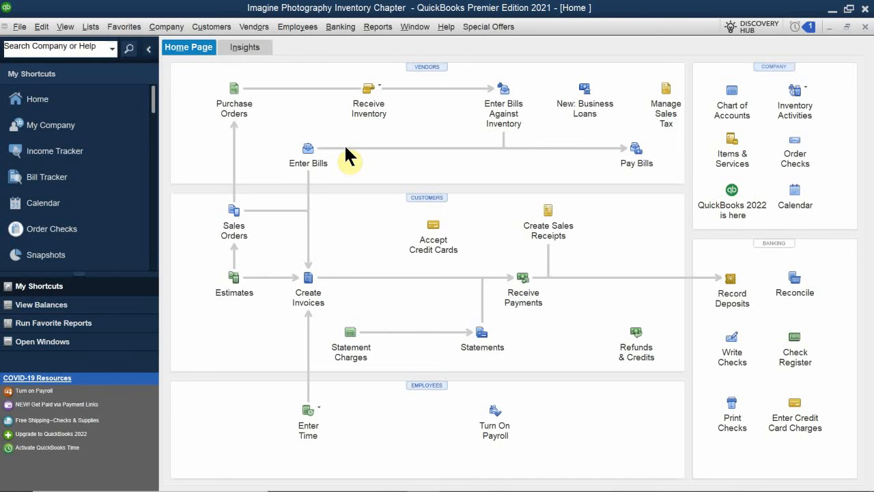
- Start a check from the Checking account payable to Wong & Son Video and inspect its prefilled expense account
click(727, 355)
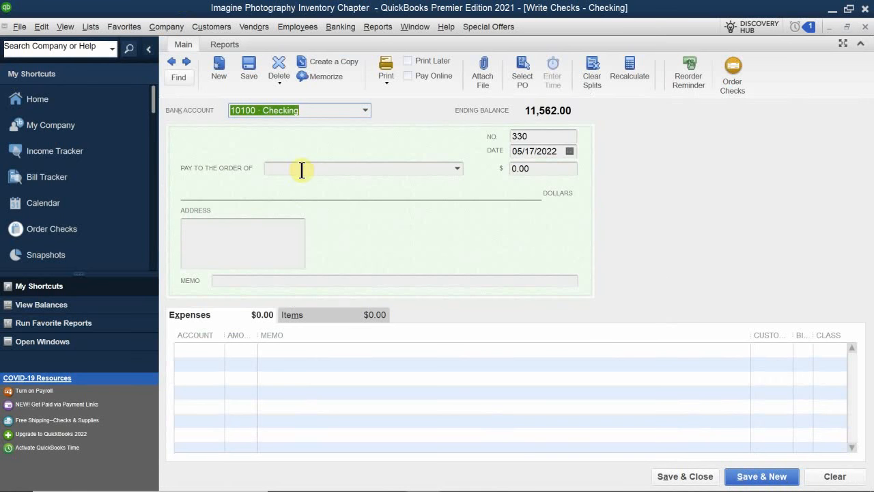
click(313, 170)
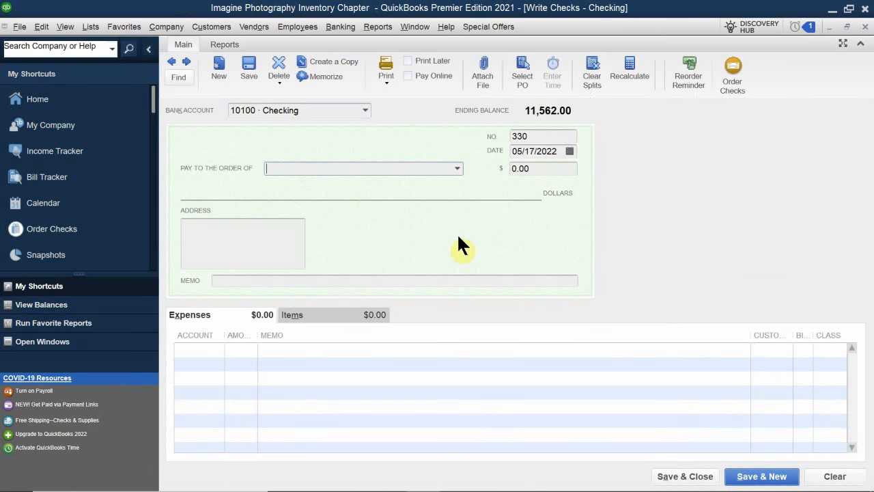
text(Wong & Son Video)
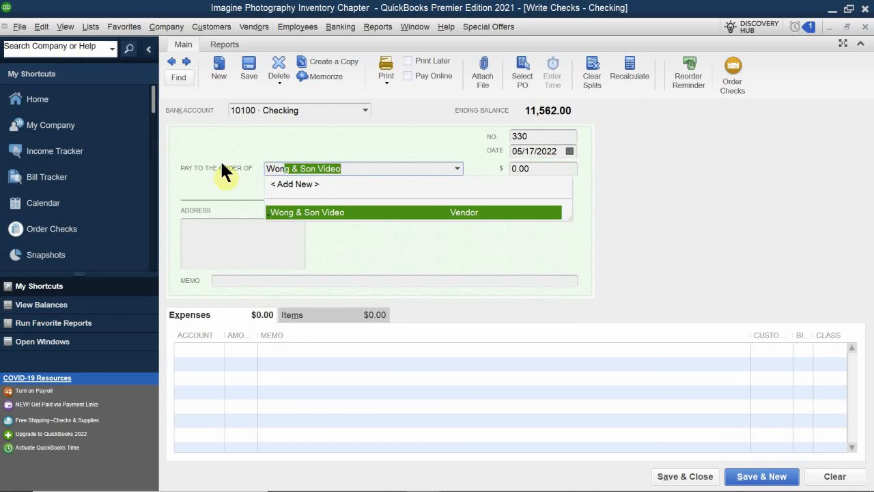
click(339, 214)
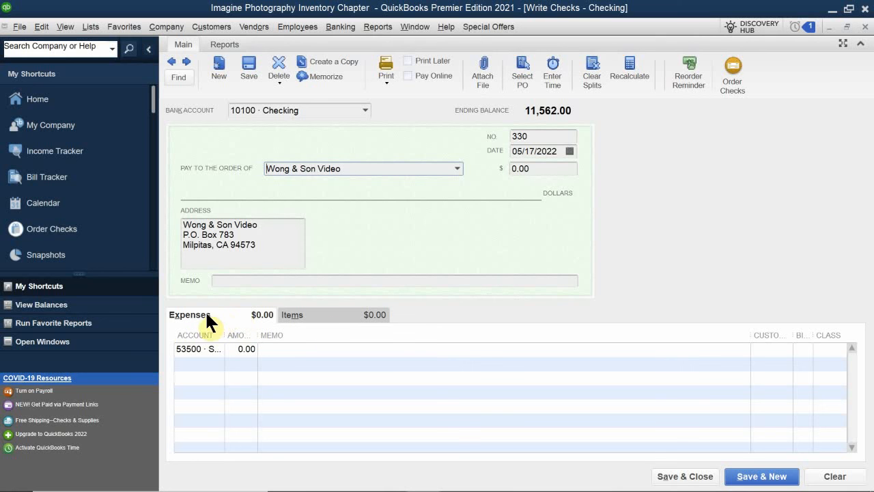
click(184, 347)
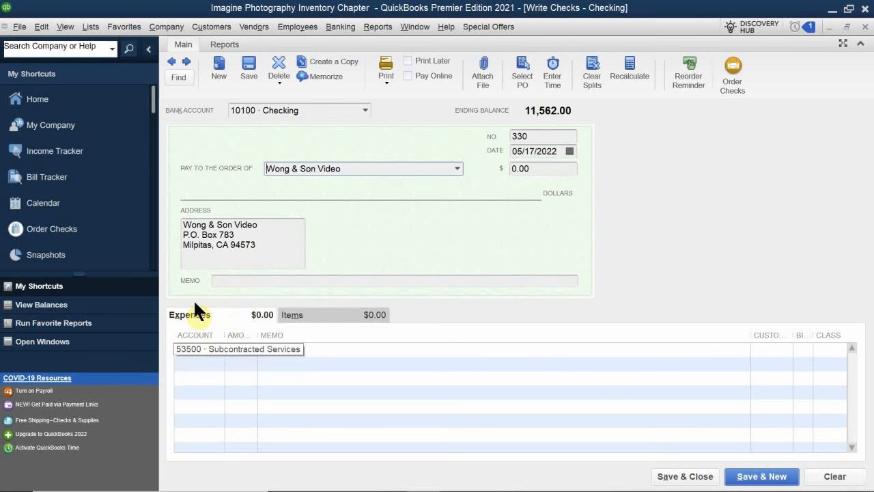
- Add the Lens inventory item to the check's item lines with a quantity of 5
click(293, 315)
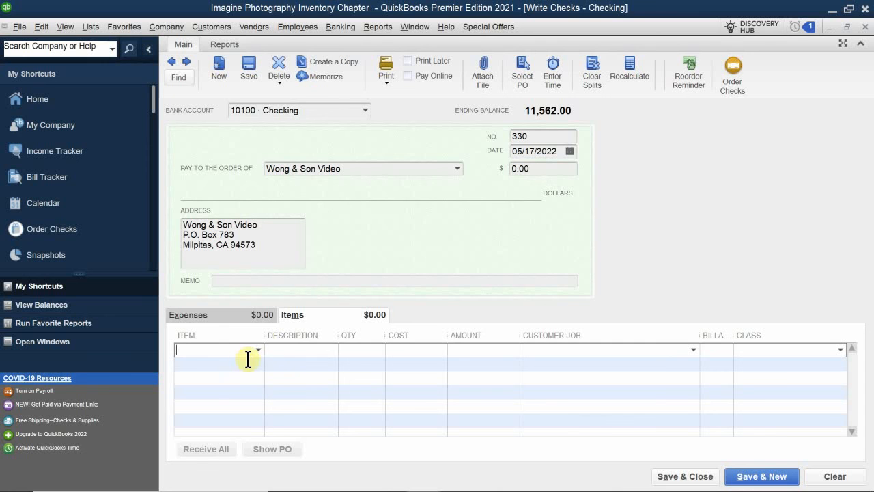
click(211, 348)
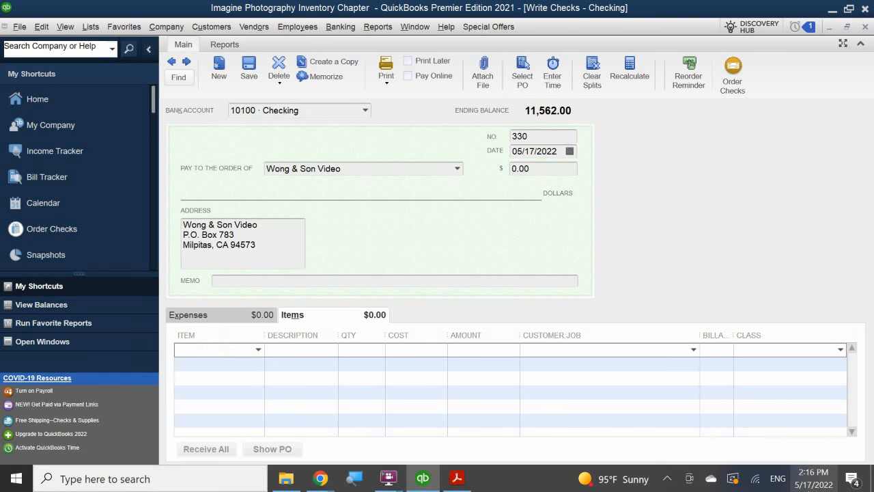
text(Lens)
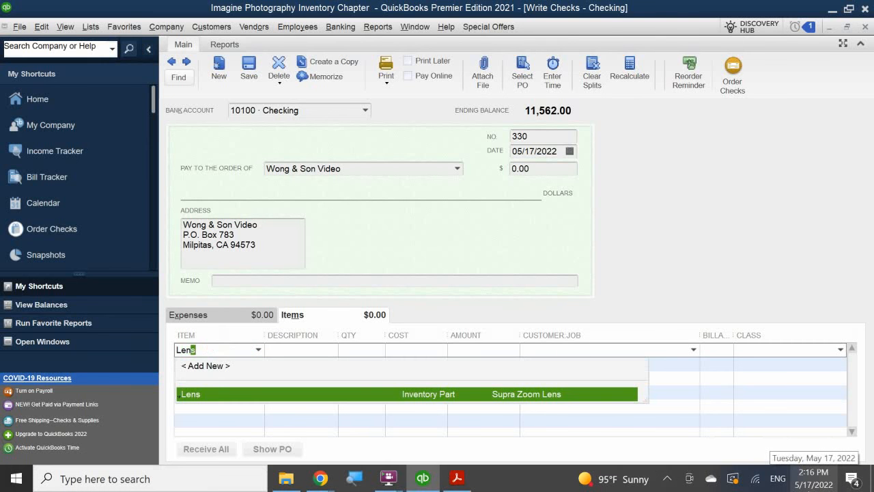
click(211, 393)
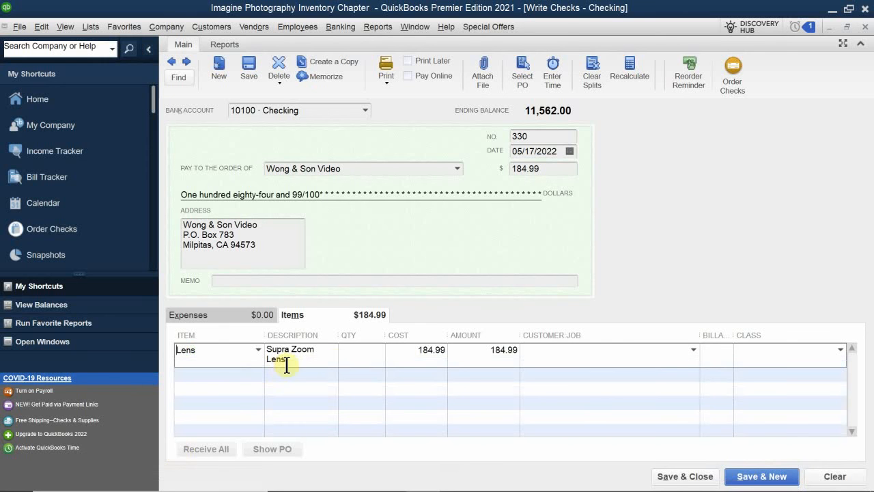
click(362, 352)
text(5)
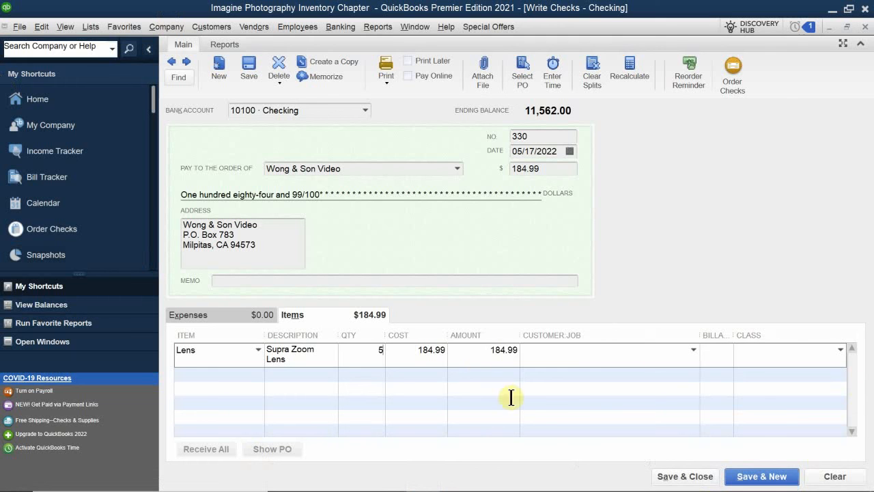
click(467, 387)
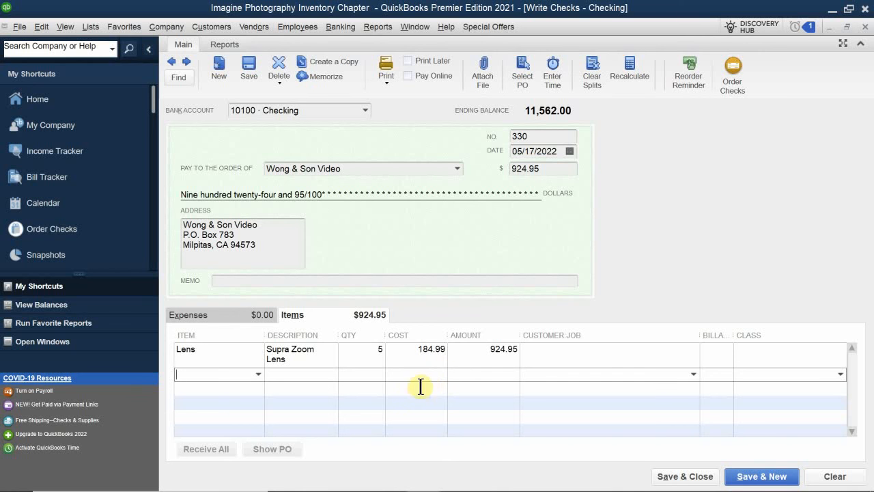
- Assign the Walnut Creek class to the Lens line of the check
click(761, 353)
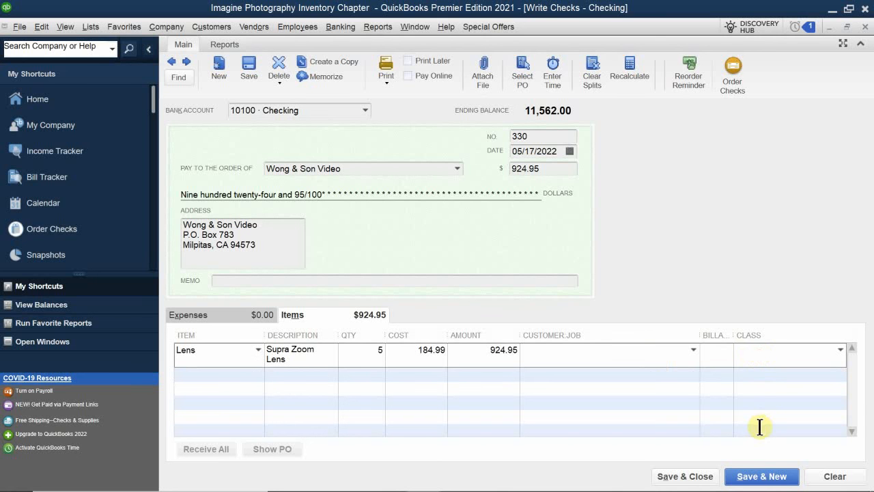
text(was)
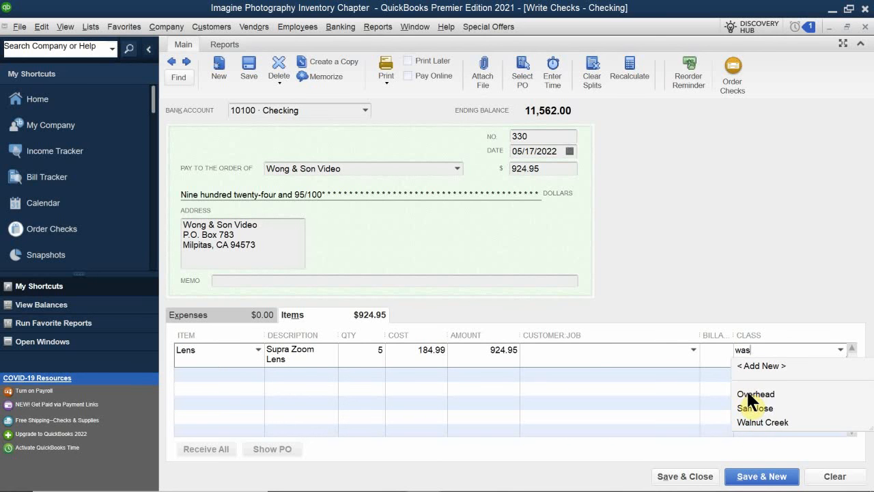
key(BackSpace)
click(747, 395)
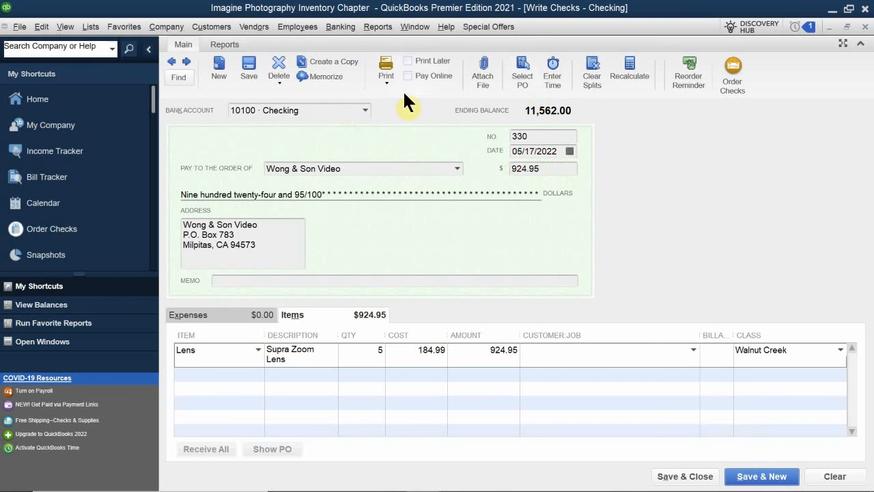
- Mark the check to print later and set its date to 04/07/2022
click(433, 59)
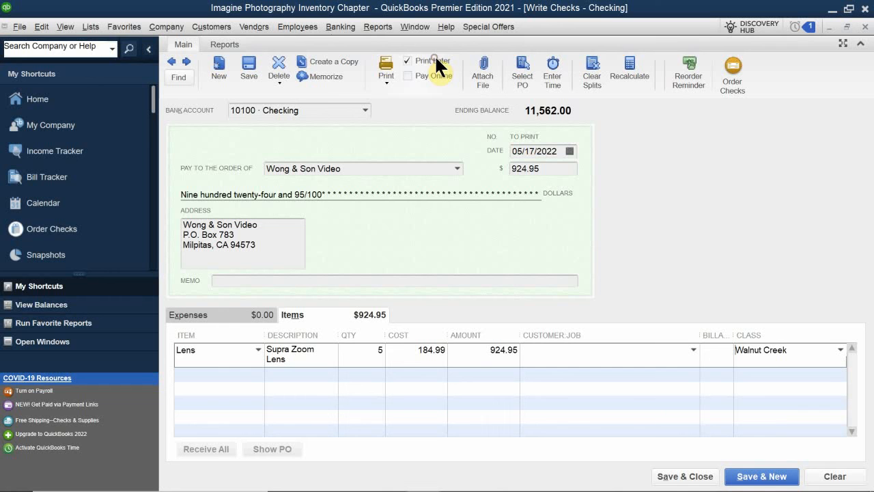
click(570, 150)
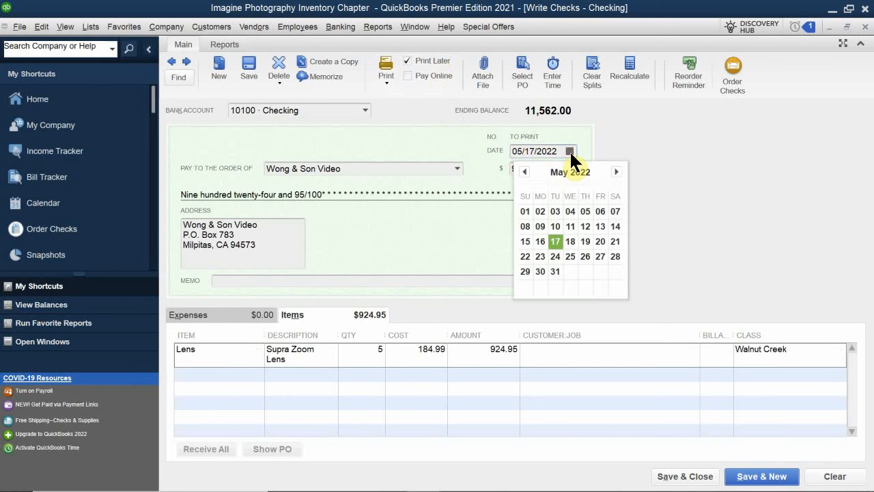
click(524, 172)
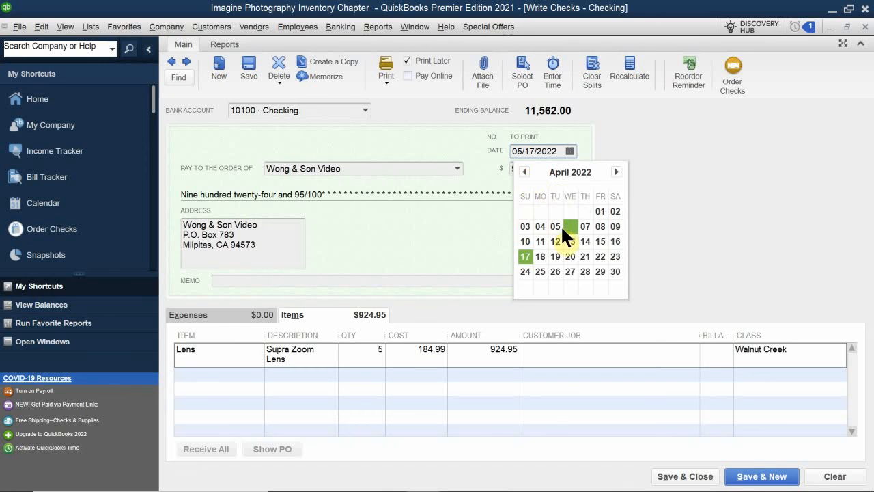
click(582, 229)
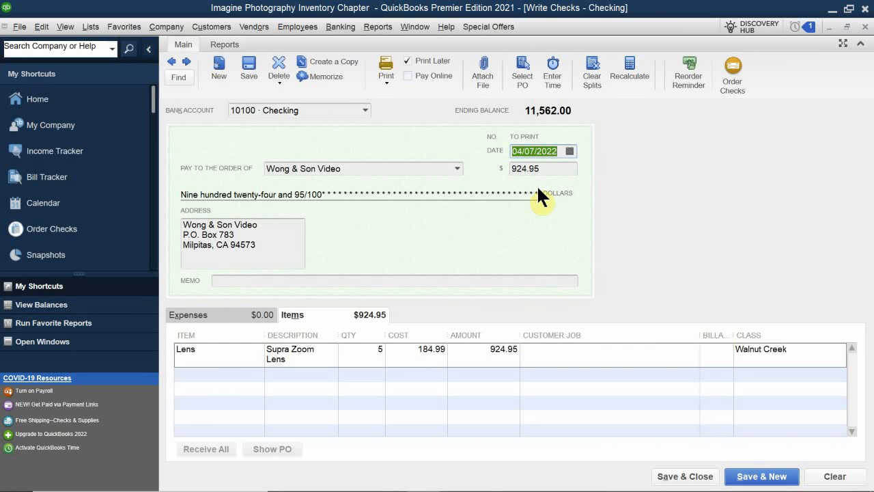
- Enter the memo "Purchased 5 Camera Lens" on the check, then save and close it
click(284, 281)
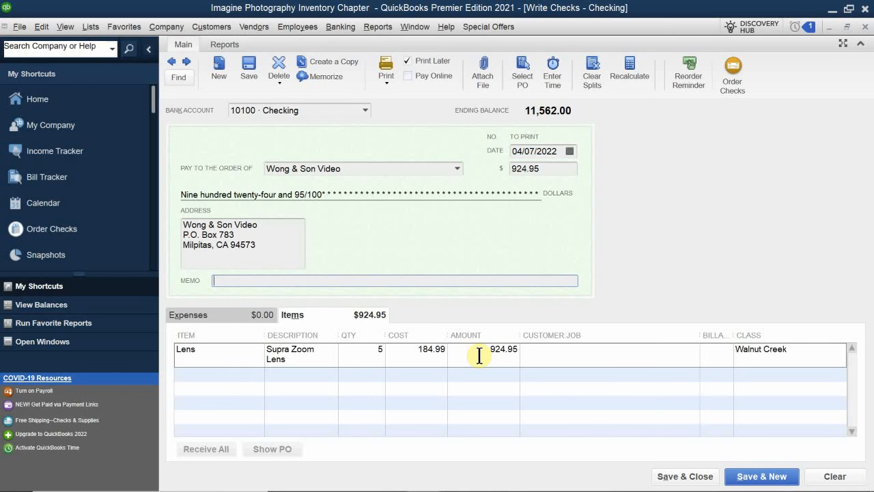
text(Pyrcgas)
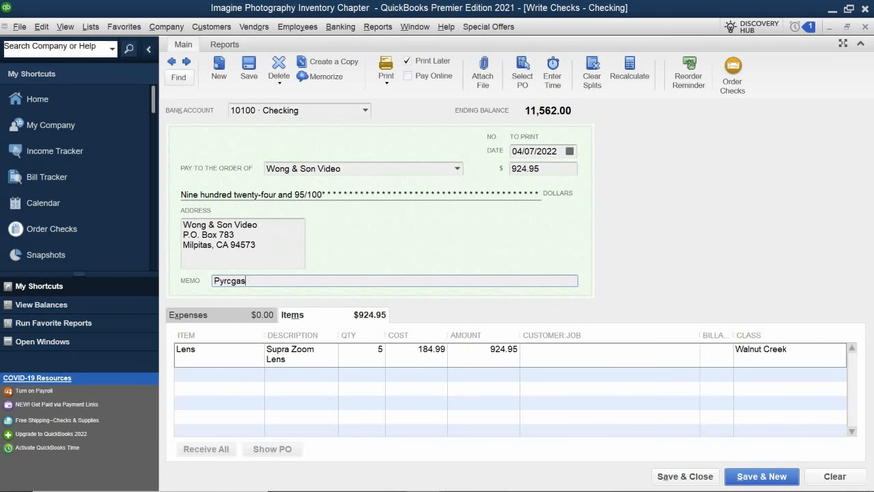
key(BackSpace)
key(BackSpace)
key(BackSpace)
key(BackSpace)
key(BackSpace)
key(BackSpace)
text(urchase)
text(d 5)
text( La)
key(BackSpace)
key(BackSpace)
text(Camera Lens)
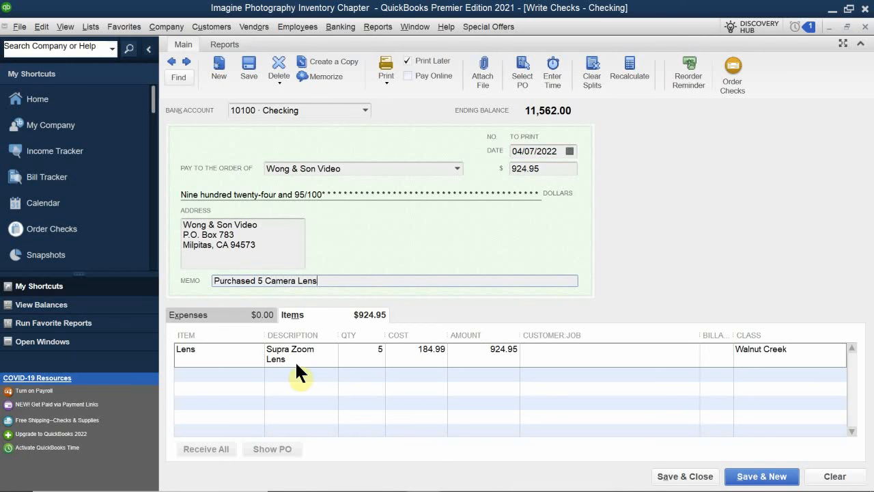
key(alt+w)
click(692, 477)
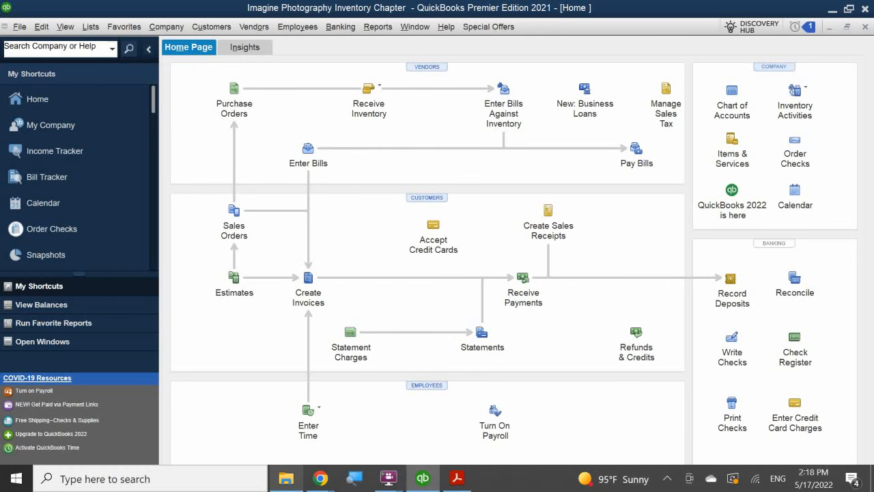
- Review the Inventory Stock Status by Item report for on-hand quantities and reorder needs, then close it
mouse_move(285, 478)
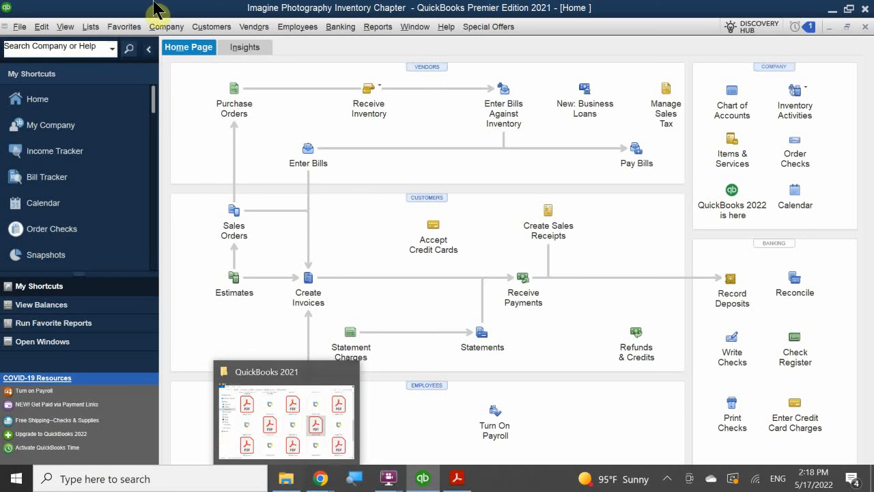
click(378, 27)
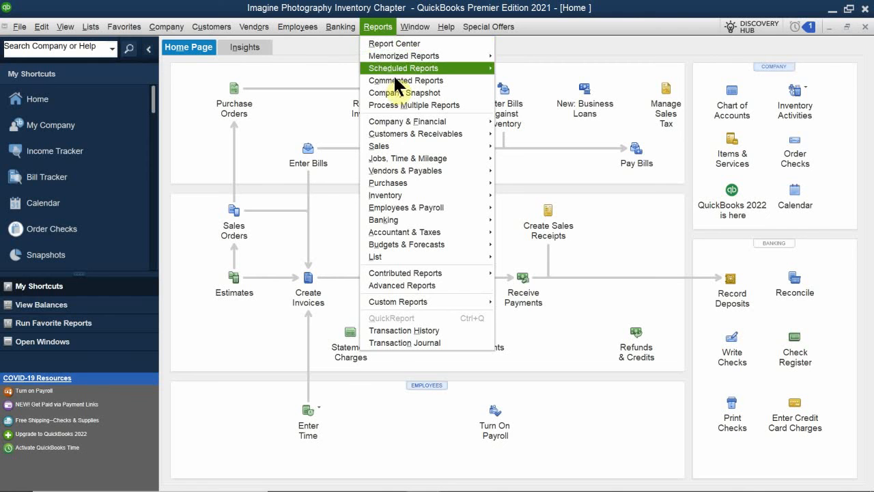
mouse_move(420, 195)
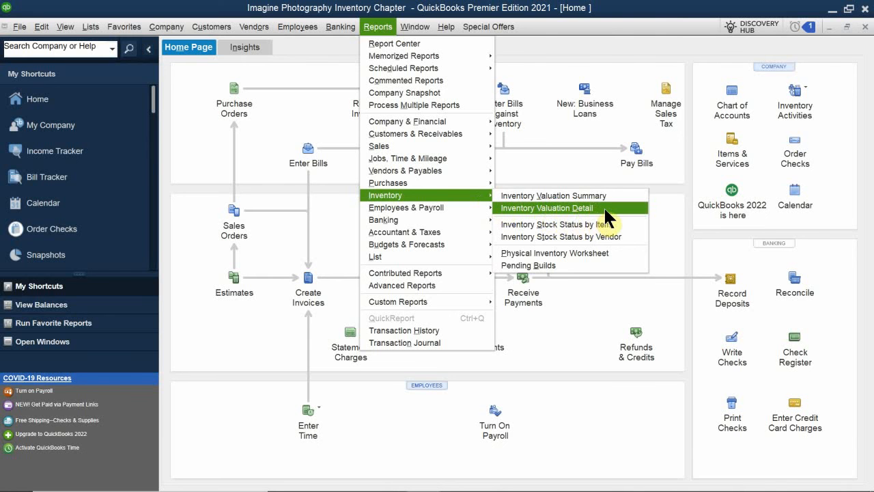
click(618, 224)
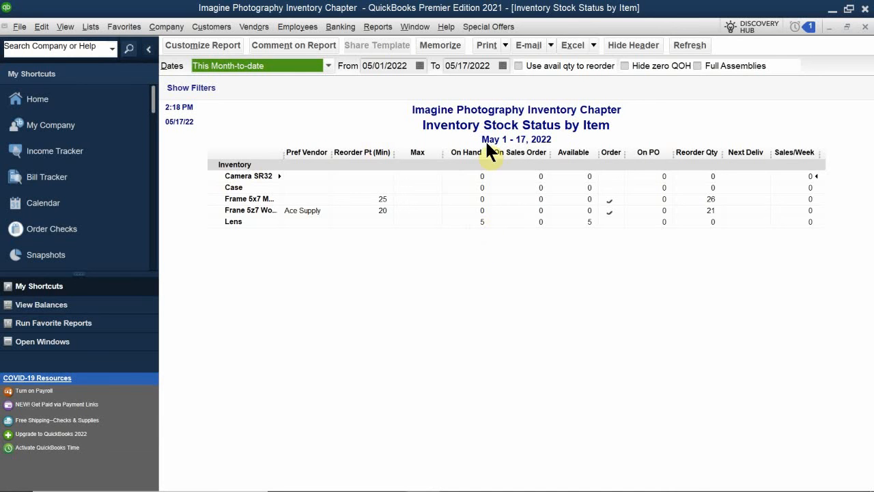
click(866, 27)
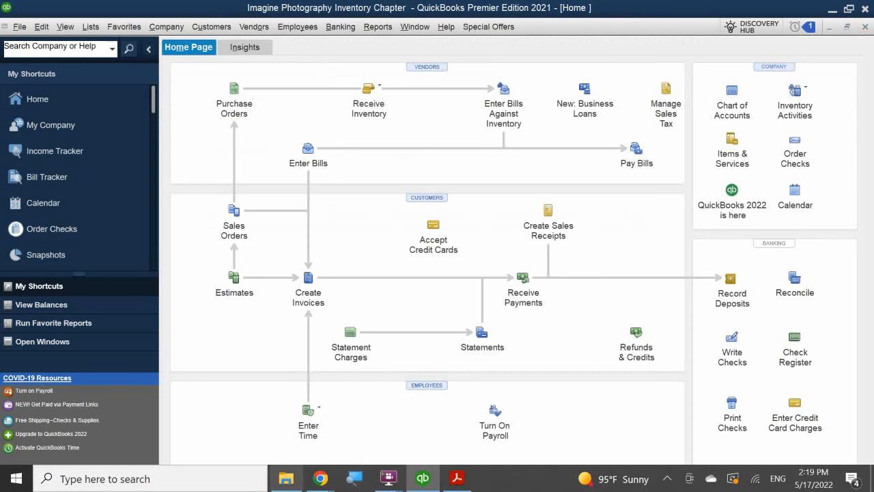
- Start a new purchase order with Ace Supply as the vendor
mouse_move(298, 489)
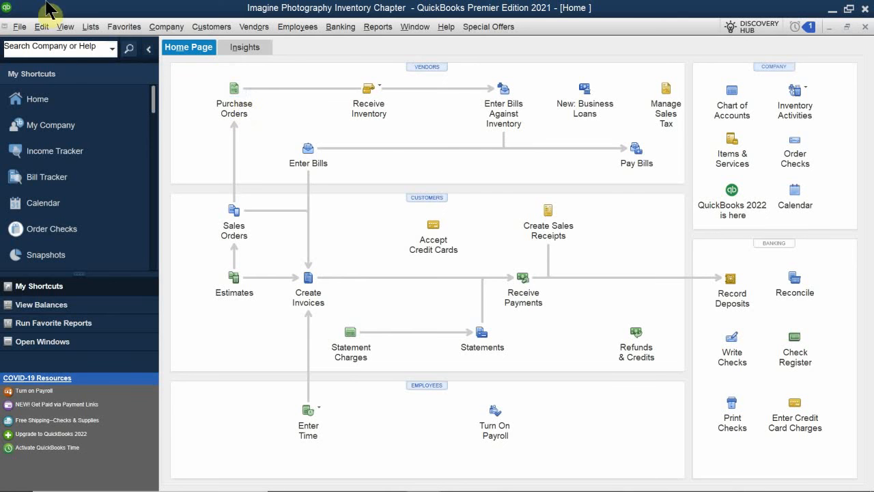
click(233, 96)
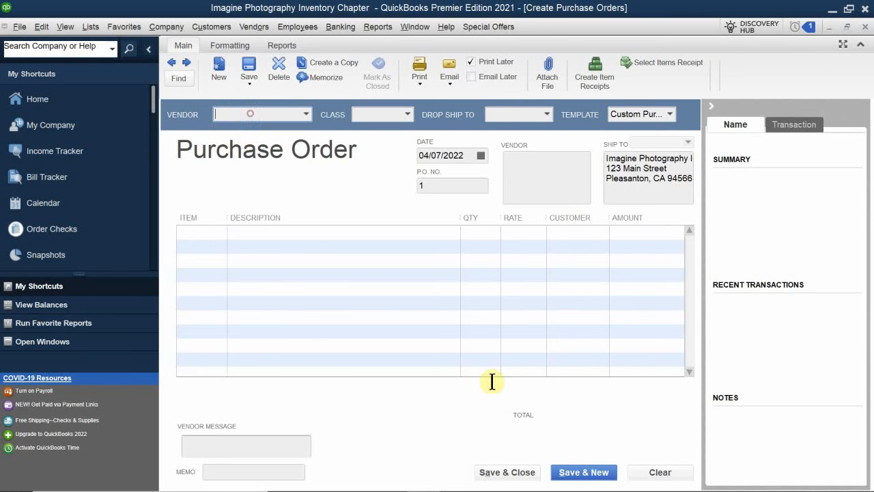
text(avc)
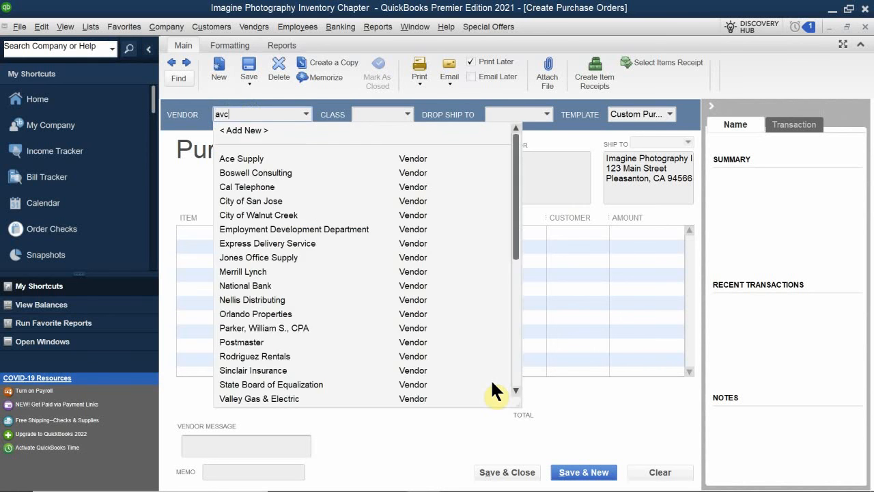
key(BackSpace)
key(BackSpace)
key(BackSpace)
text(Ace Supply)
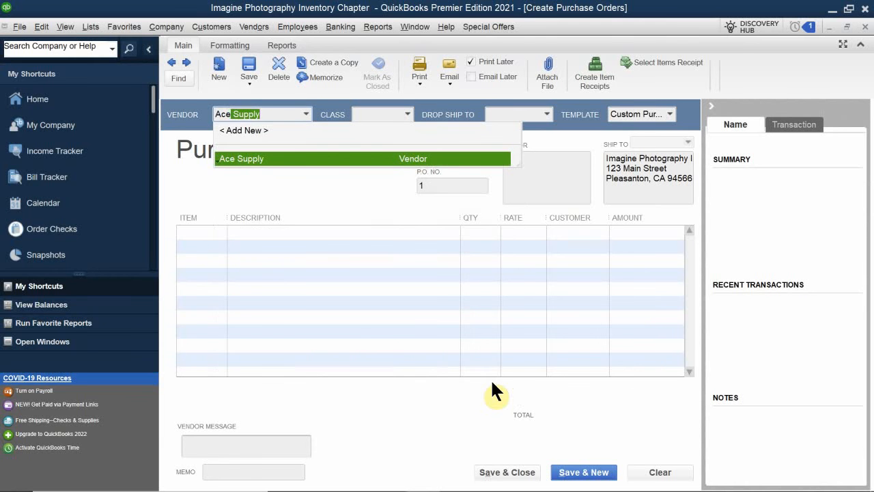
click(308, 159)
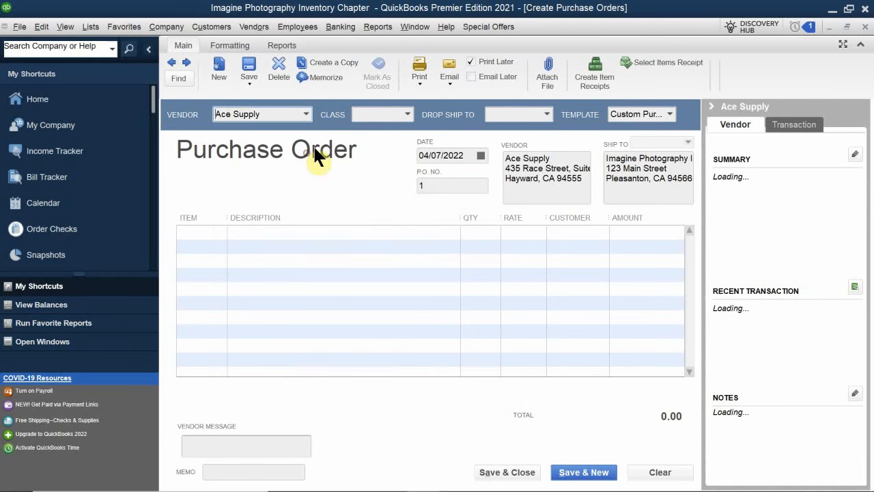
- Add the Frane 5z7 Wood item to the purchase order with a quantity of 40, widening the item column to show its name
click(382, 114)
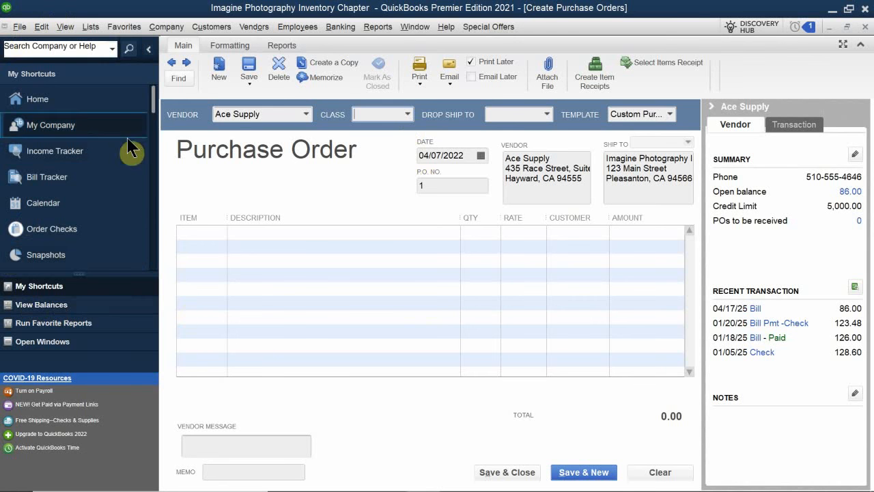
click(194, 237)
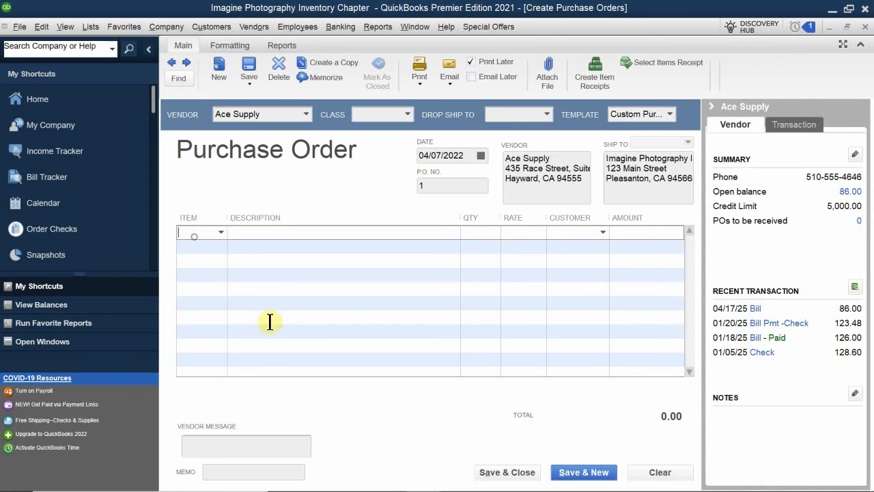
mouse_move(388, 478)
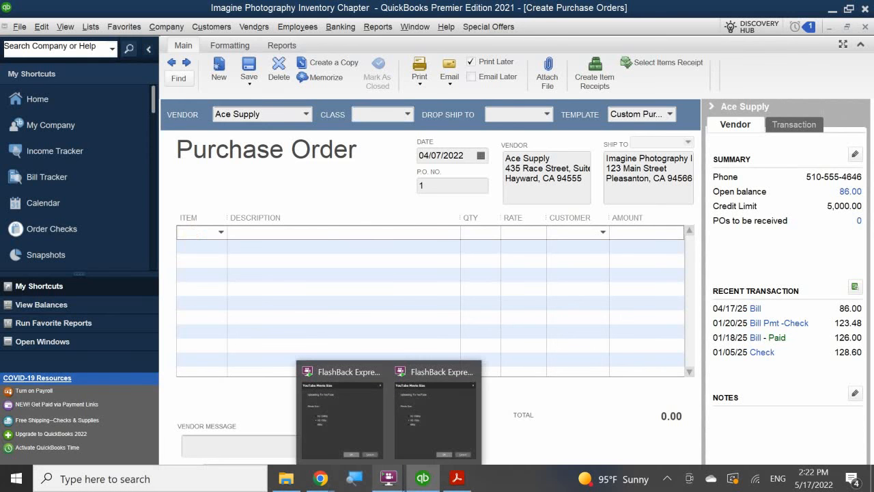
text(5)
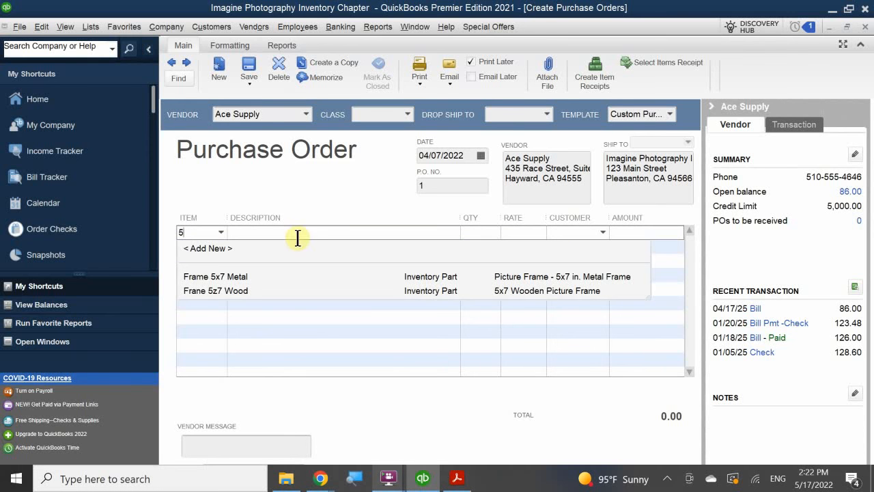
click(242, 290)
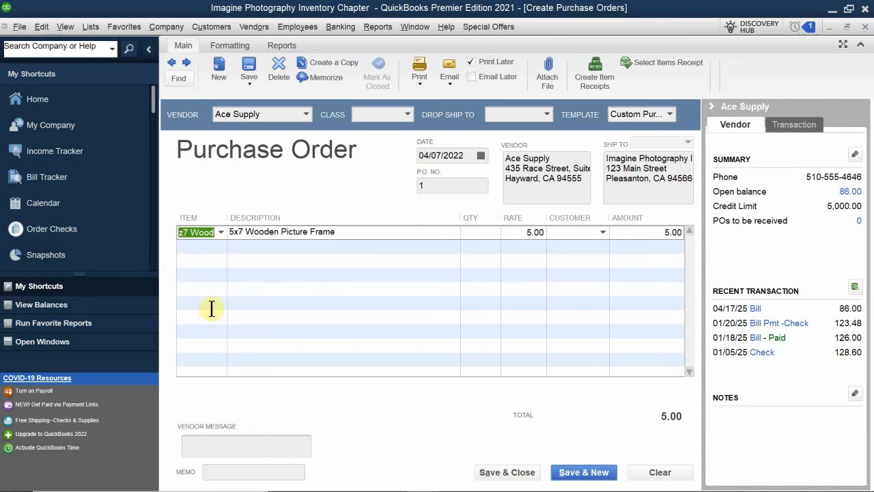
drag(228, 215, 254, 213)
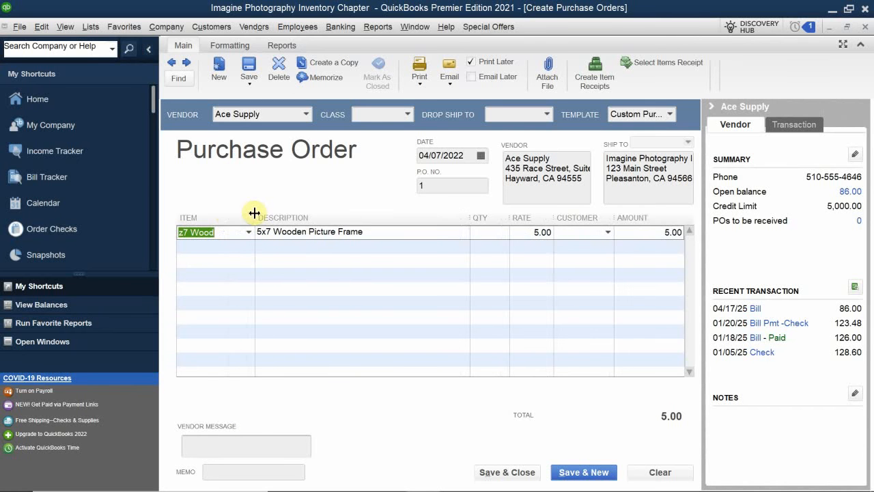
click(225, 256)
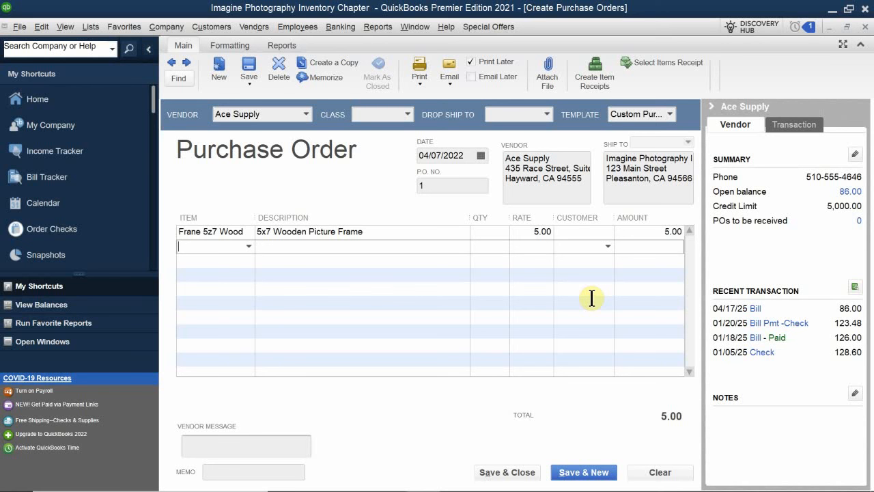
click(492, 232)
text(40)
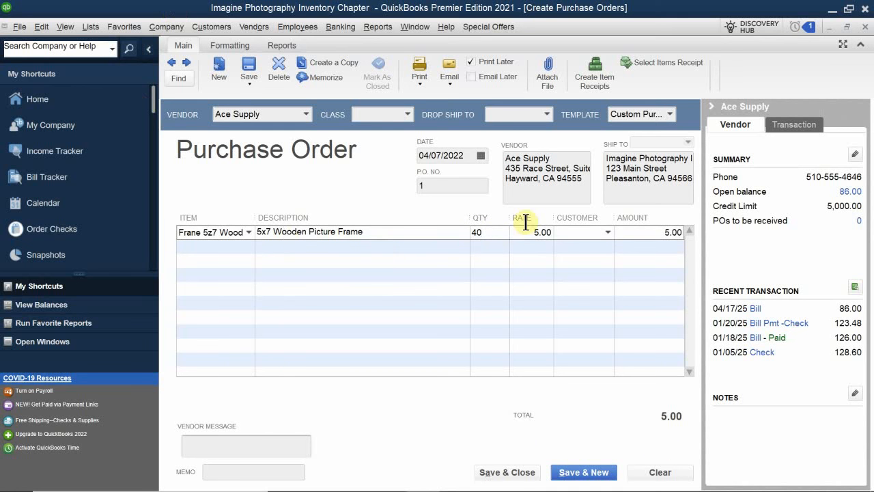
click(604, 262)
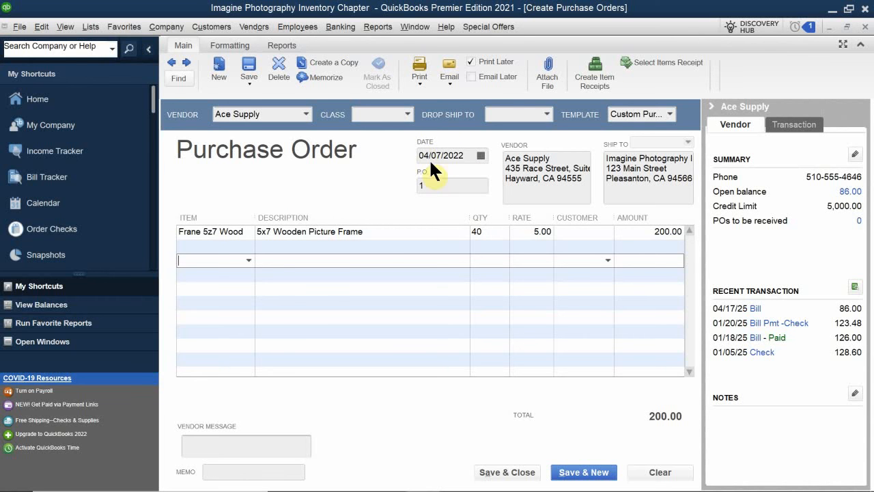
- Replace the purchase order's prefilled number with a year-based P.O. number
click(440, 189)
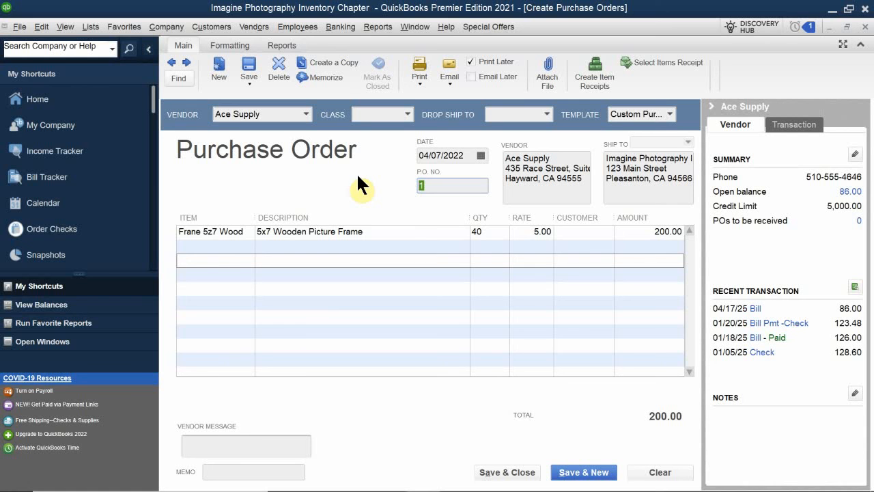
text(20)
text(22-)
text(1)
key(BackSpace)
text(2-1)
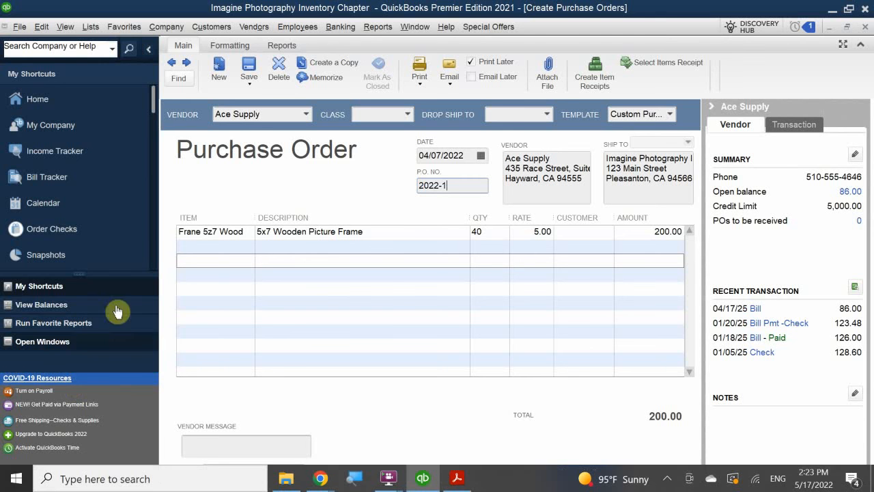
- Add the Frame 5x7 Metal item to the second line of the purchase order with a quantity of 20
click(210, 245)
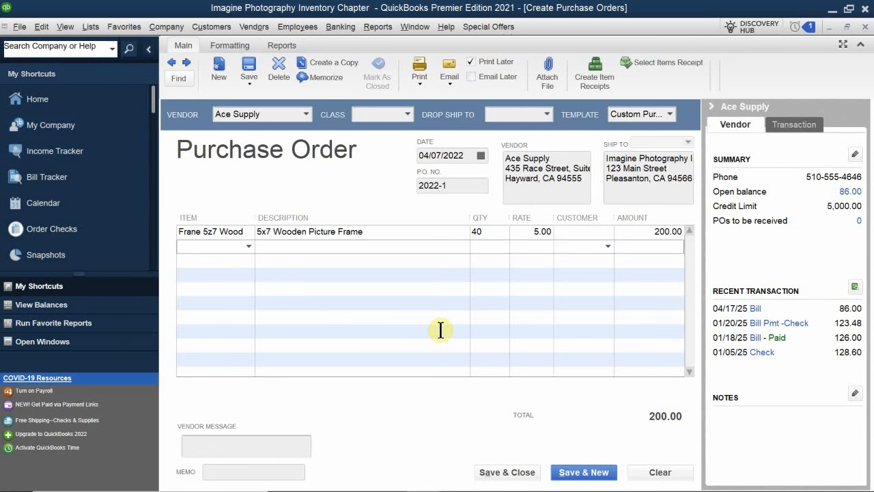
text(5)
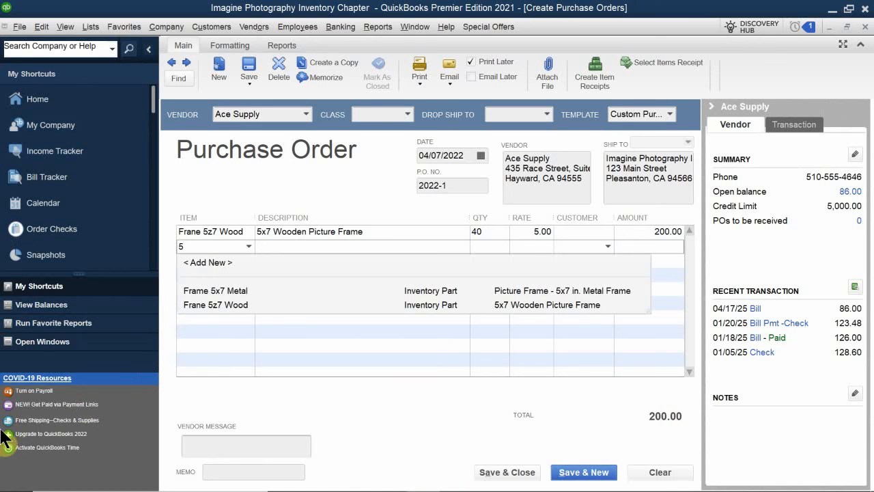
click(245, 291)
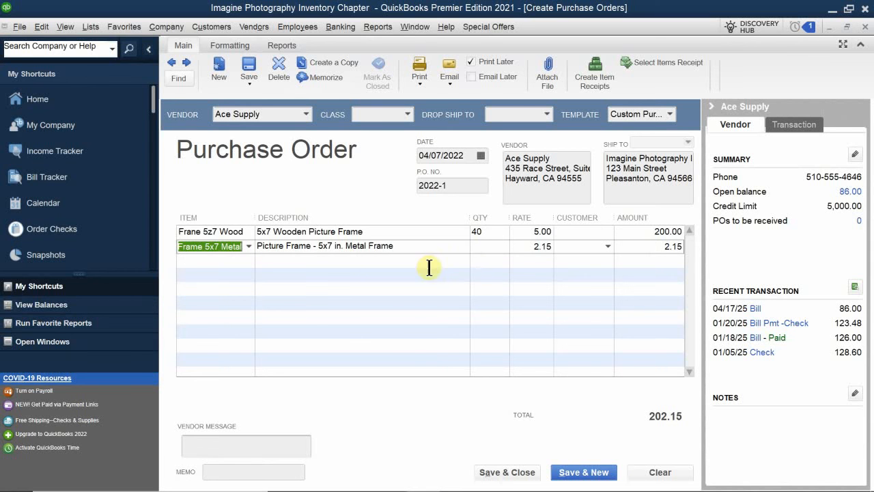
click(485, 245)
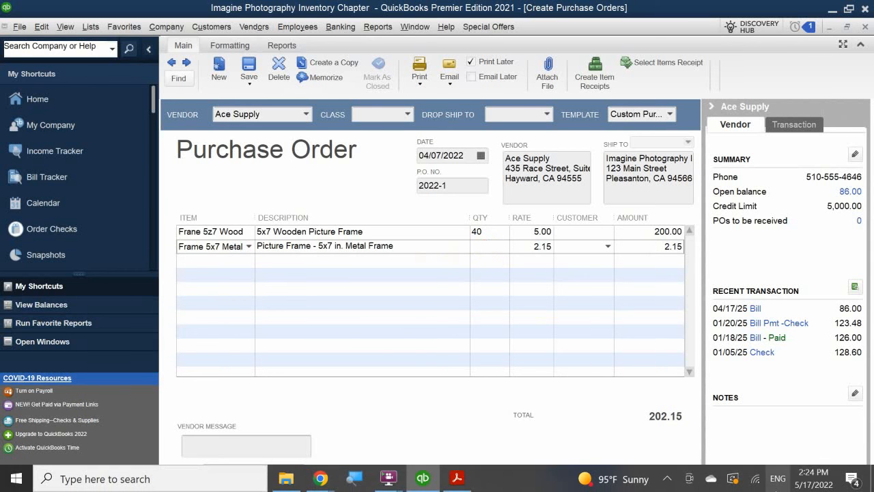
text(20)
click(617, 317)
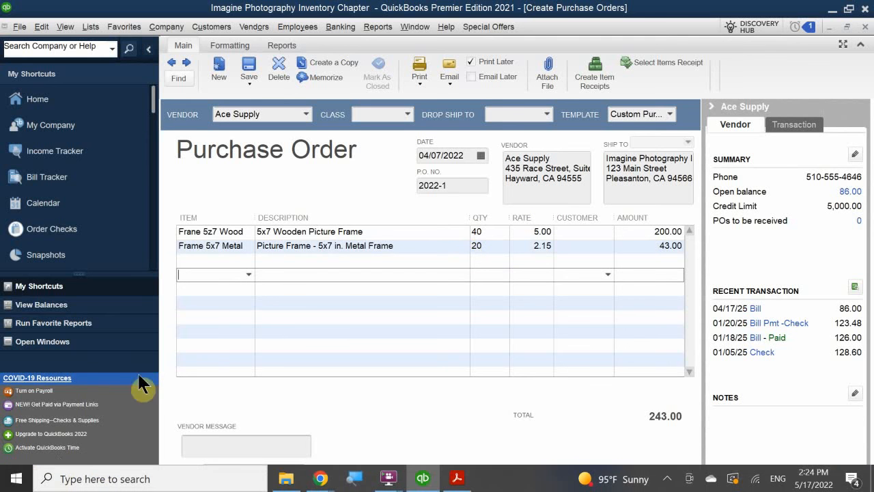
- Enter the memo "Purchase 40 Wooden Frames & 20 Metal Frames" on the purchase order, then save and close it
click(224, 447)
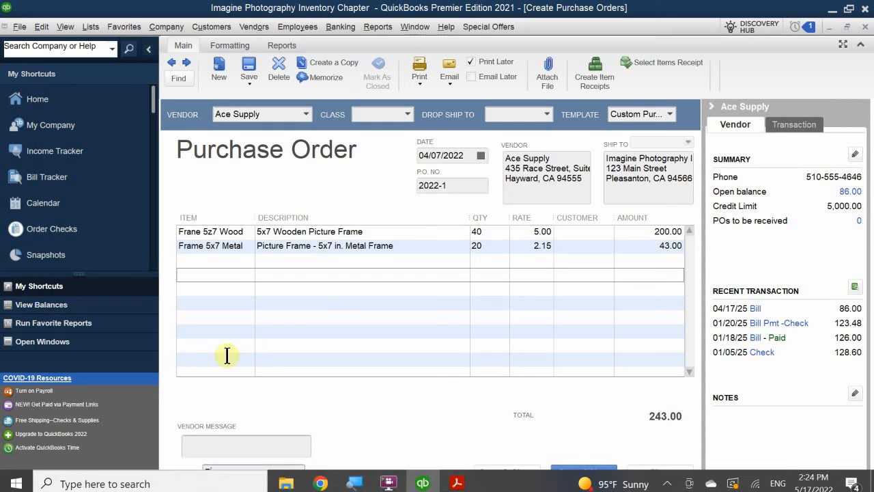
key(Tab)
text(Pur)
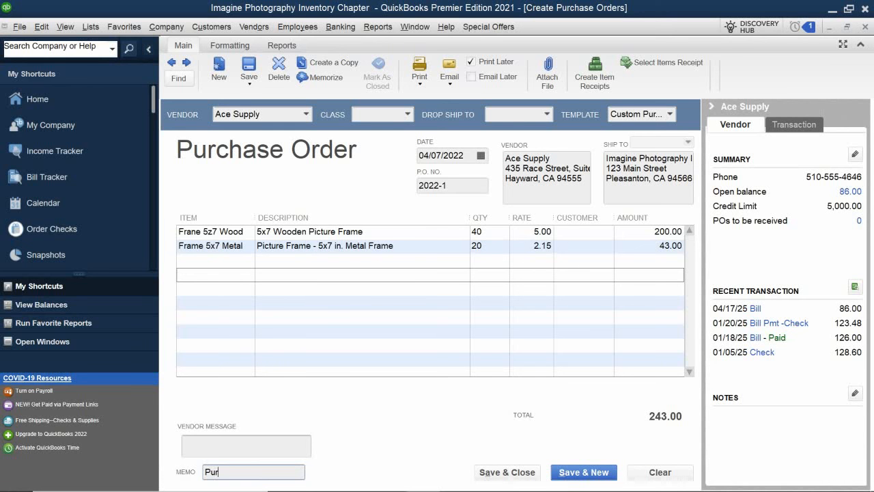
text(chase 40 Wooden Frames &)
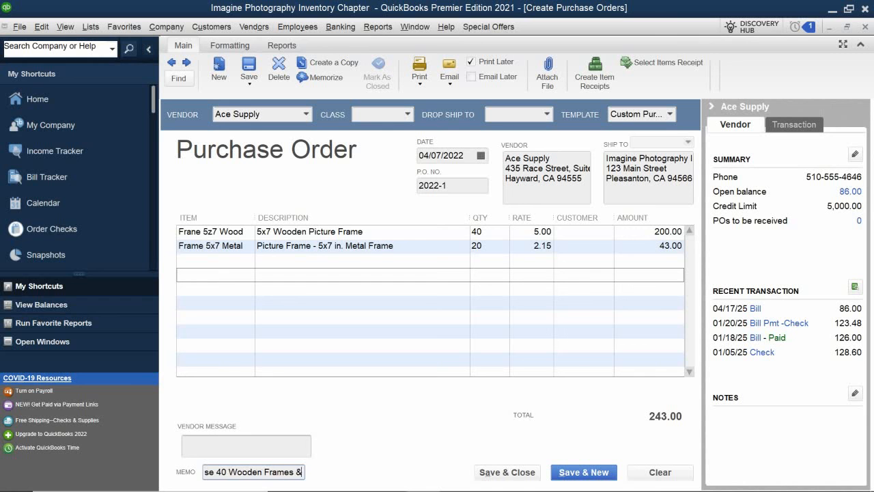
text( 20 Met)
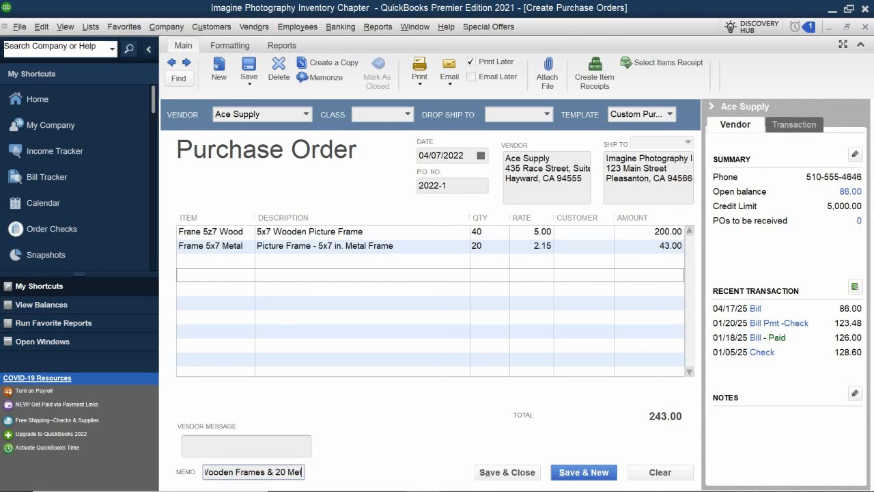
text(al Frame)
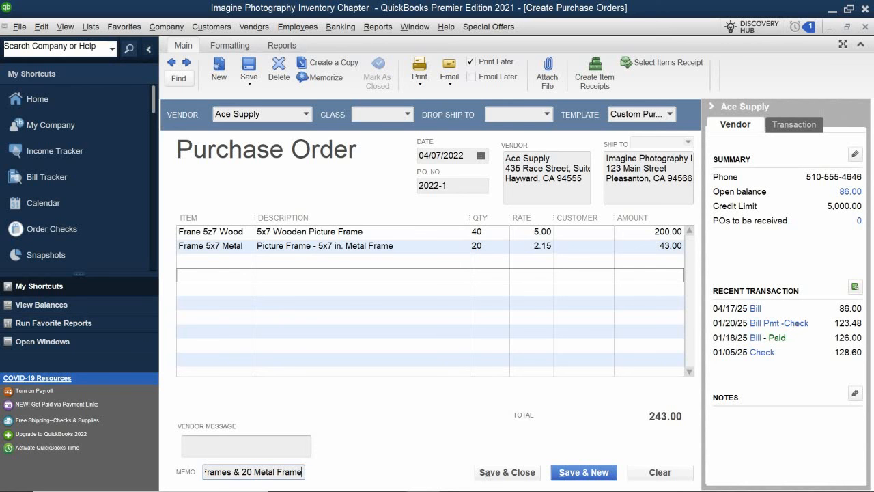
text(s)
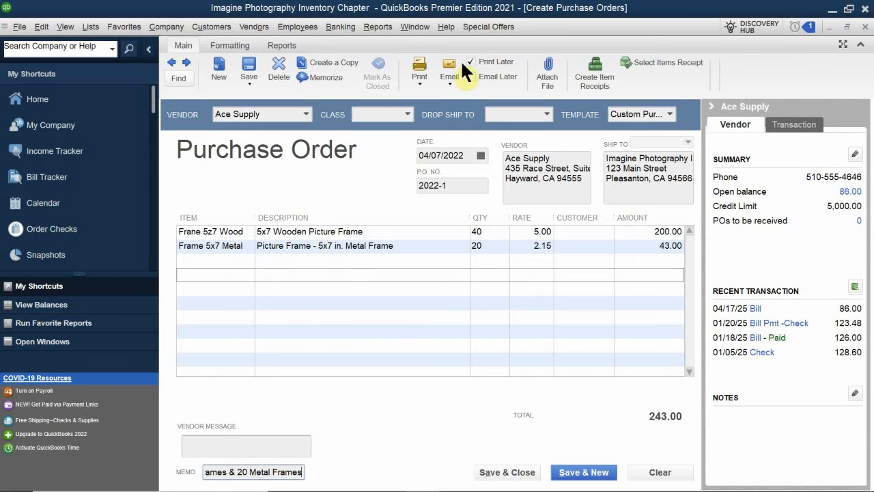
click(510, 474)
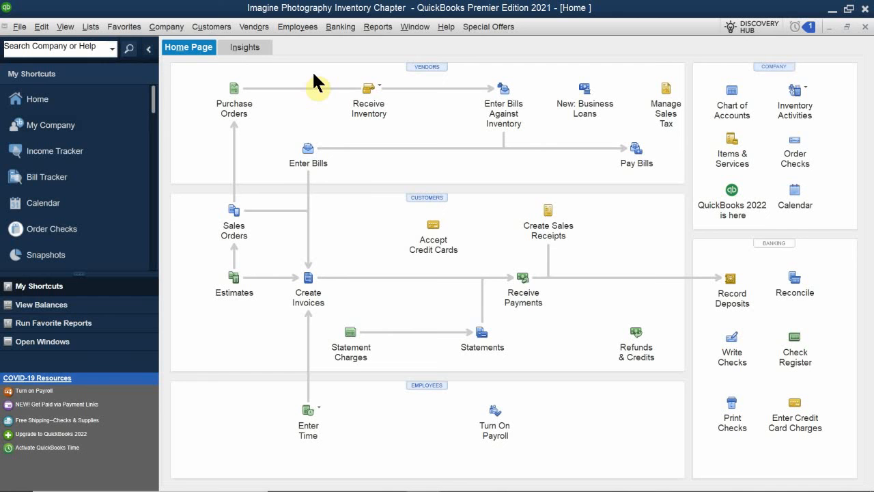
- Review the frames' on-hand and on-order quantities in the Inventory Stock Status by Item report, then close it
click(372, 27)
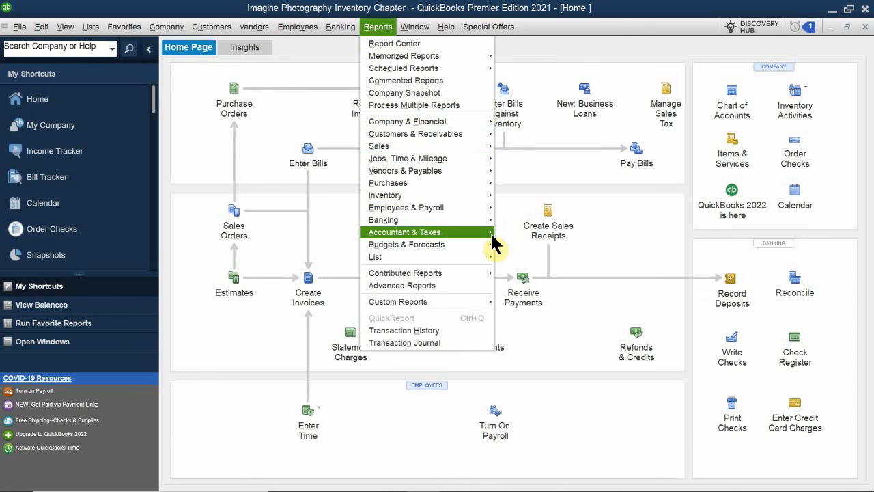
mouse_move(490, 232)
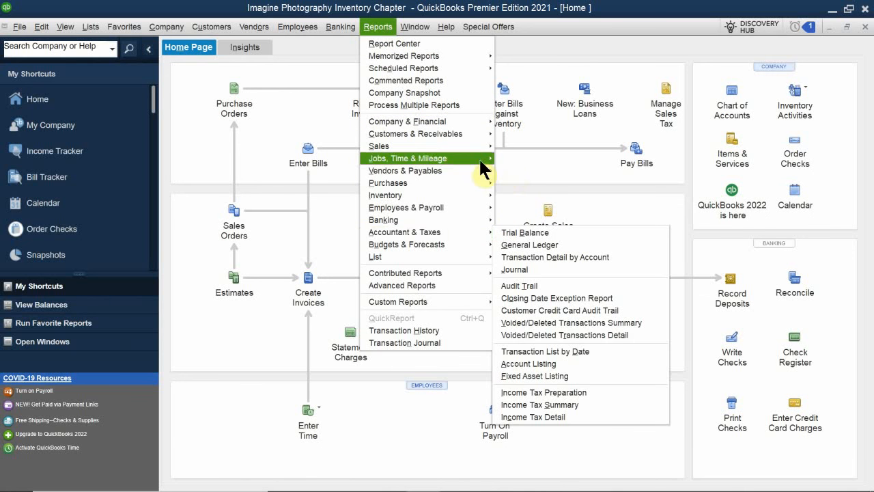
mouse_move(444, 196)
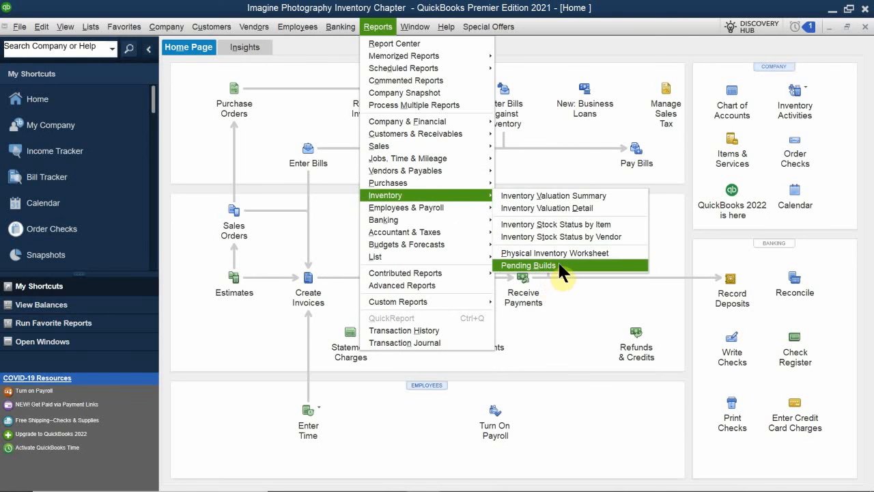
click(599, 226)
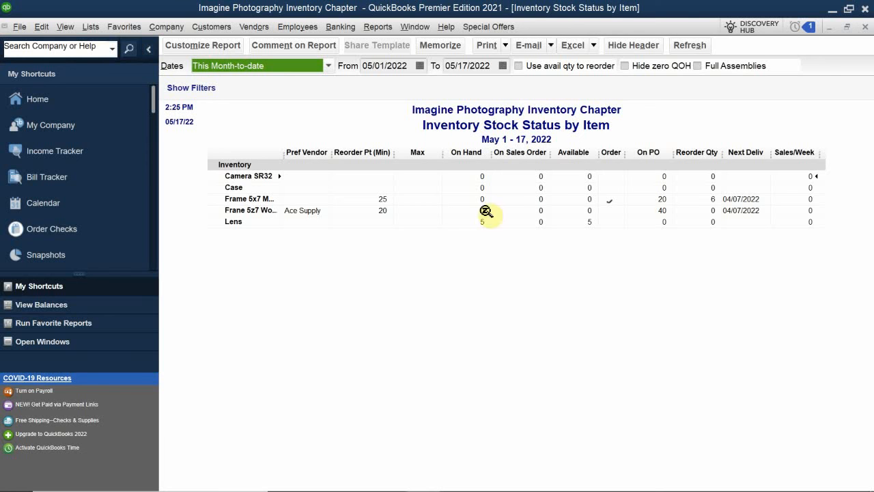
click(865, 27)
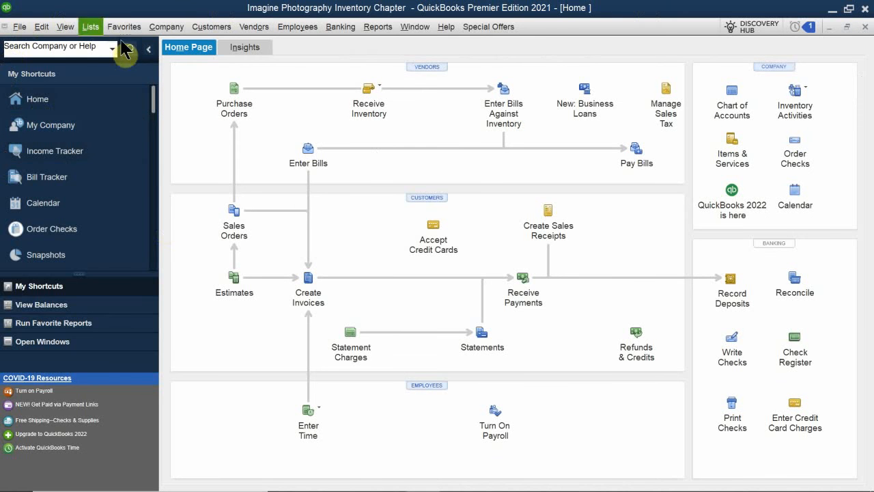
- Open the Receive Inventory choices for receiving items with or without a bill
click(378, 86)
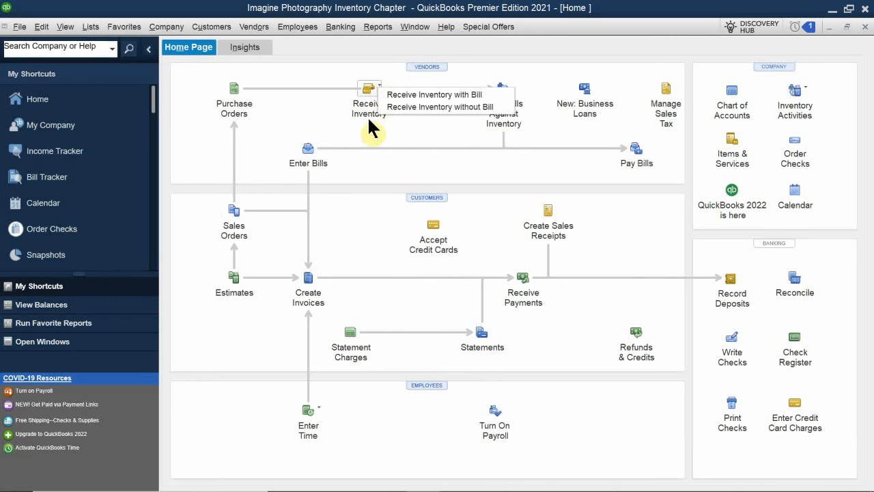
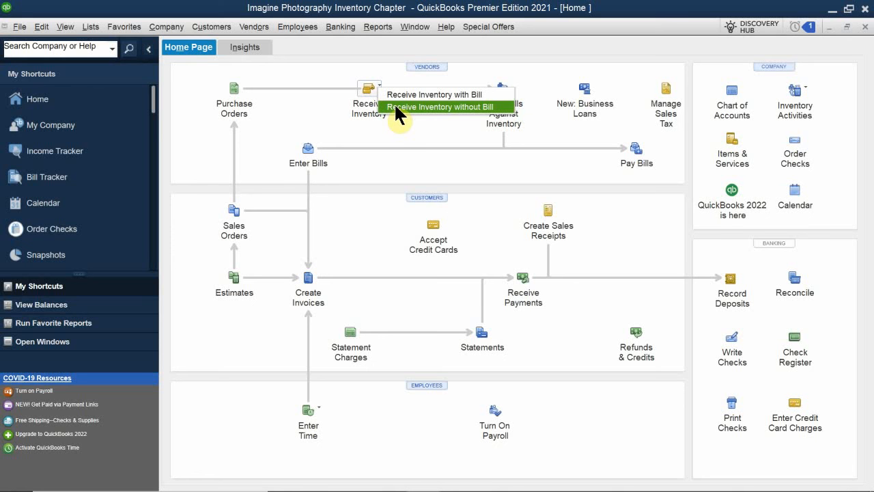
- Review Ace Supply's balance and transactions in the Vendor Center, then close it
click(333, 73)
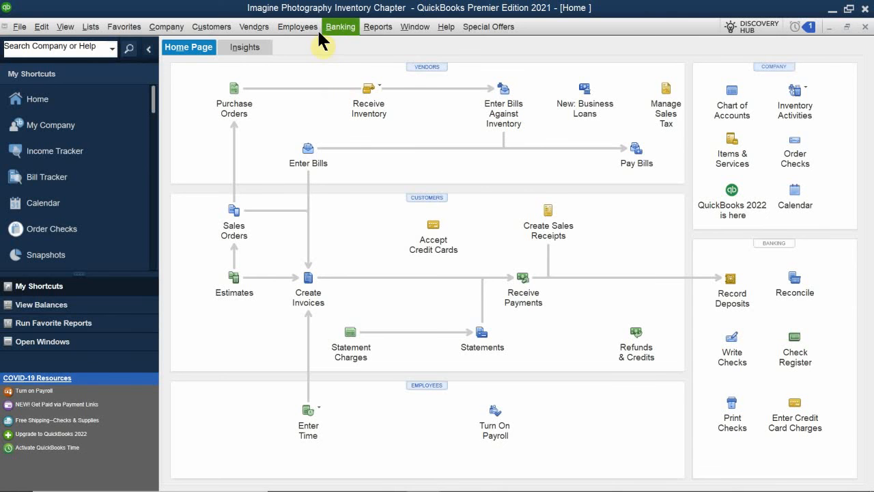
click(428, 66)
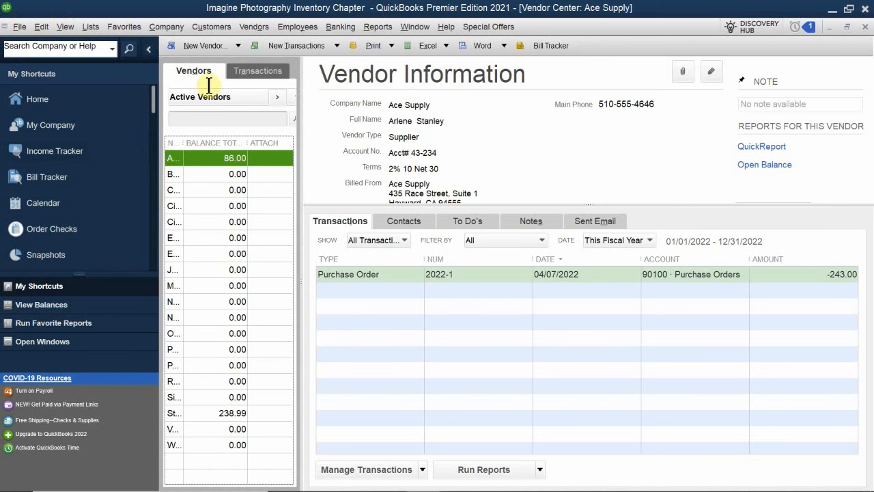
right_click(210, 160)
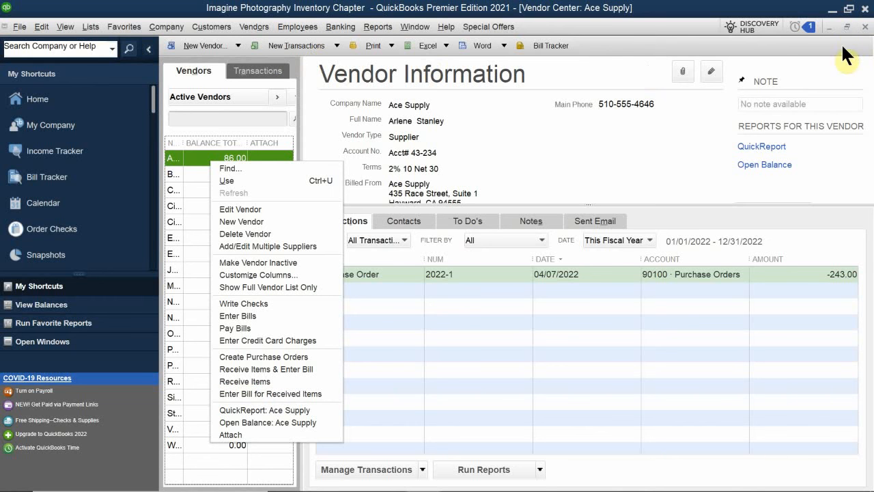
click(864, 26)
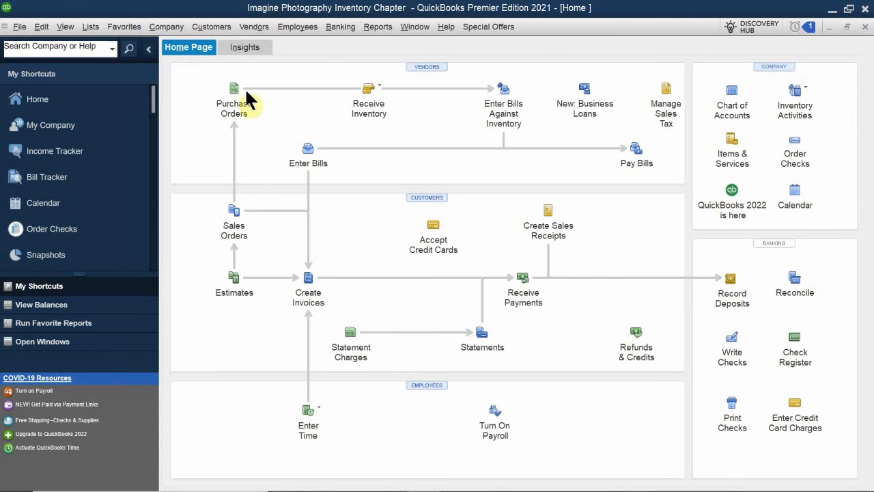
- Start an item receipt for inventory received without a bill, with reference number 4431 and vendor Ace Supply
click(381, 93)
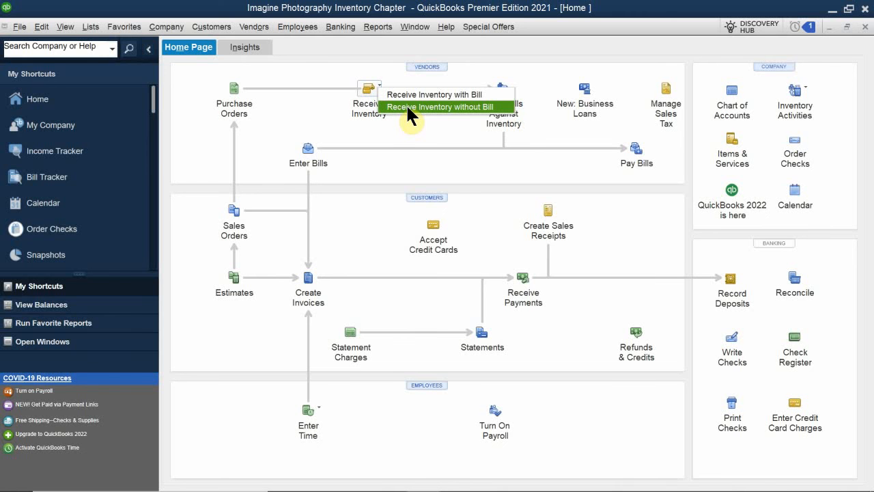
click(408, 108)
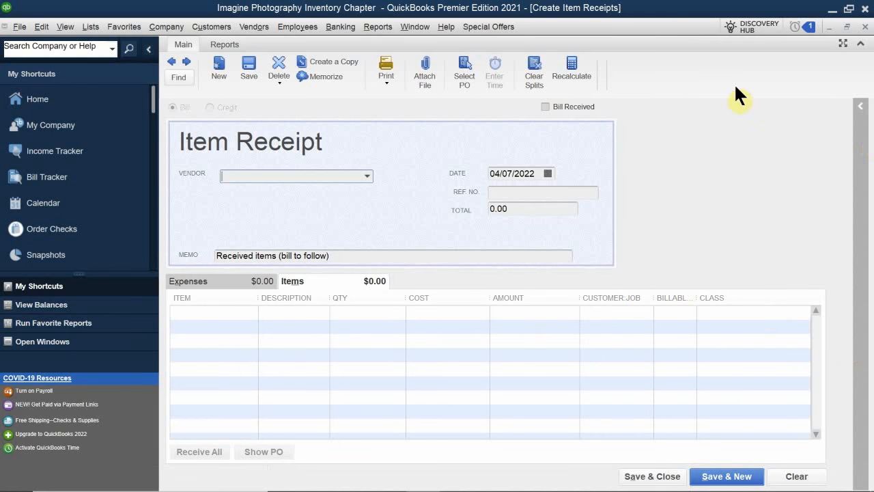
click(535, 194)
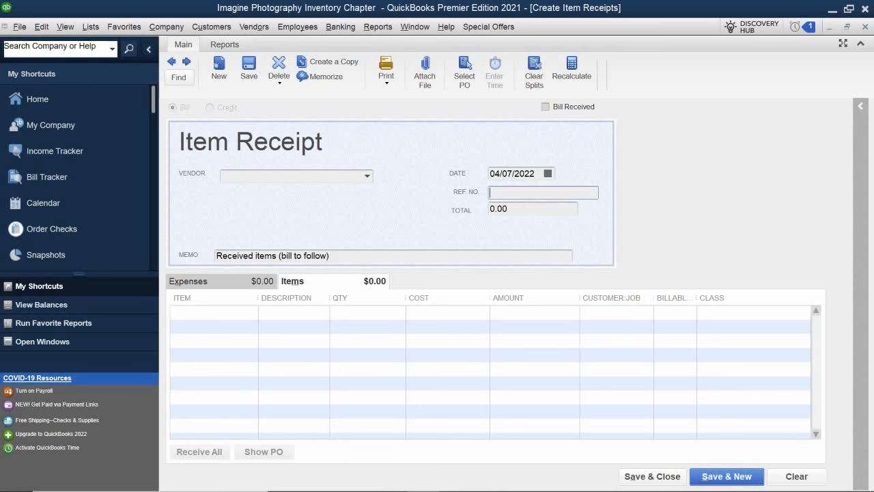
text(4431)
click(257, 179)
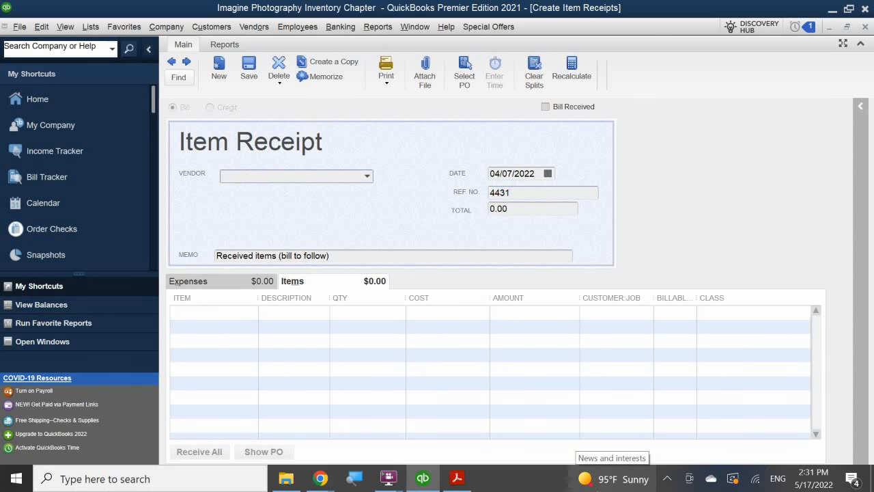
text(Ace Supply)
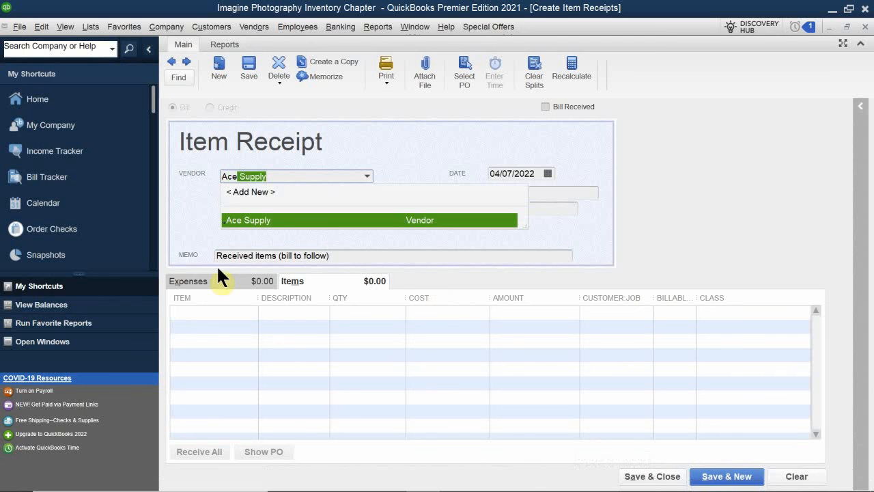
click(309, 219)
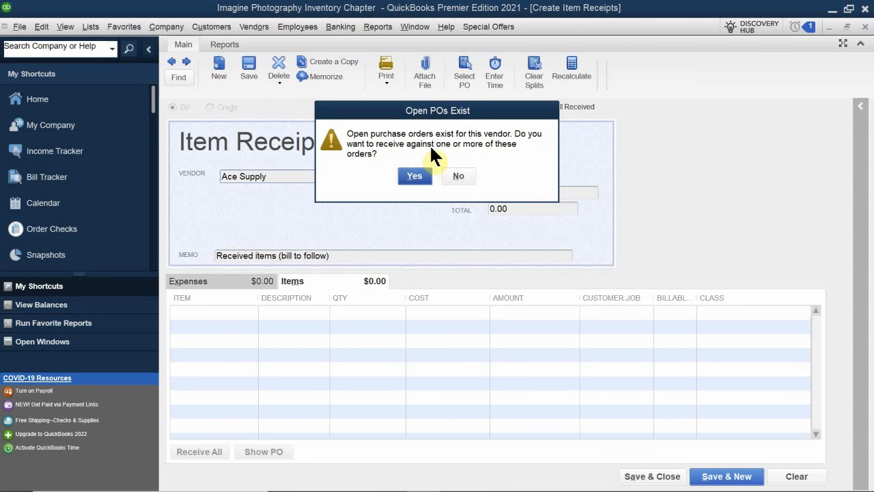
- Receive the items against Ace Supply's open purchase order 2022-1
click(414, 174)
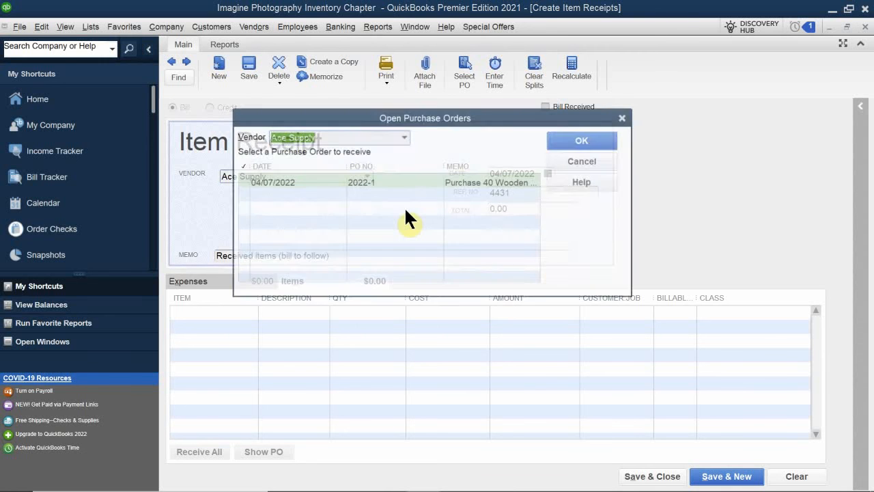
click(261, 182)
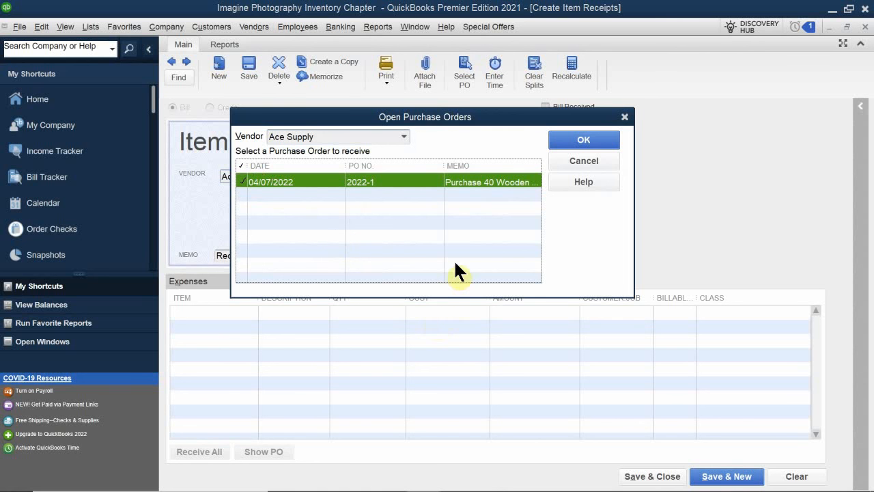
click(573, 139)
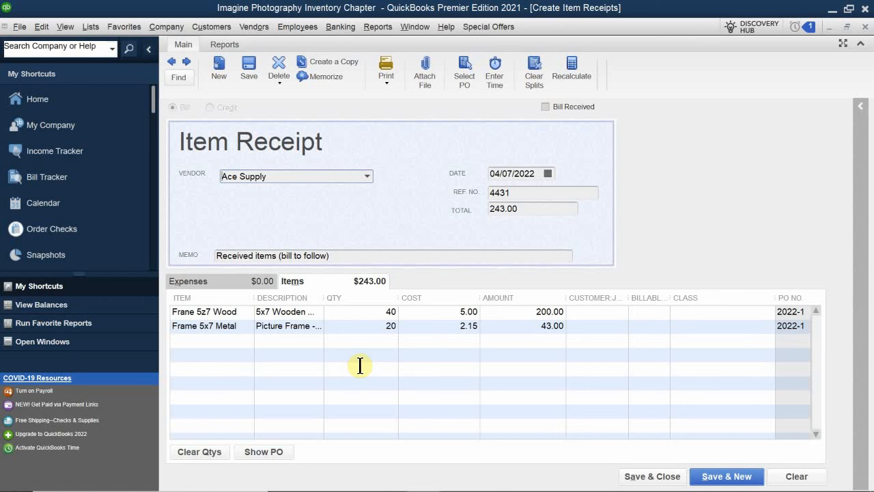
- Set the received quantities to 20 for the wooden frames and 10 for the Frame 5x7 Metal item
click(362, 312)
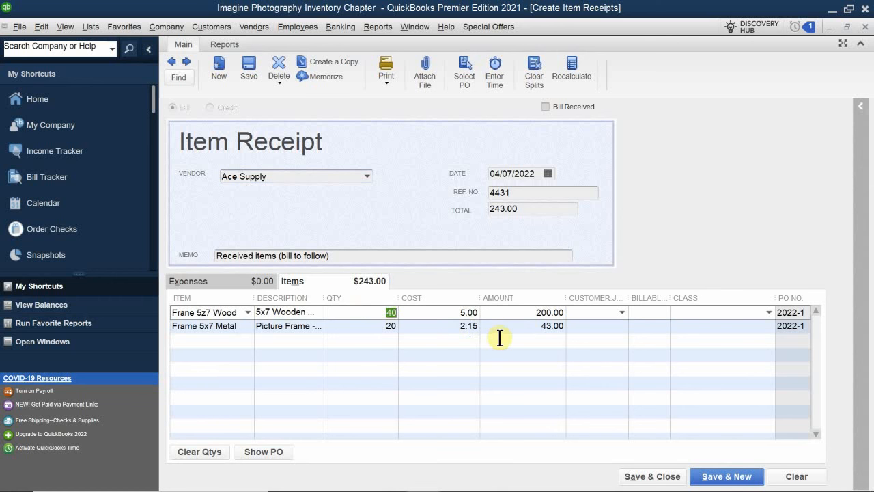
text(20)
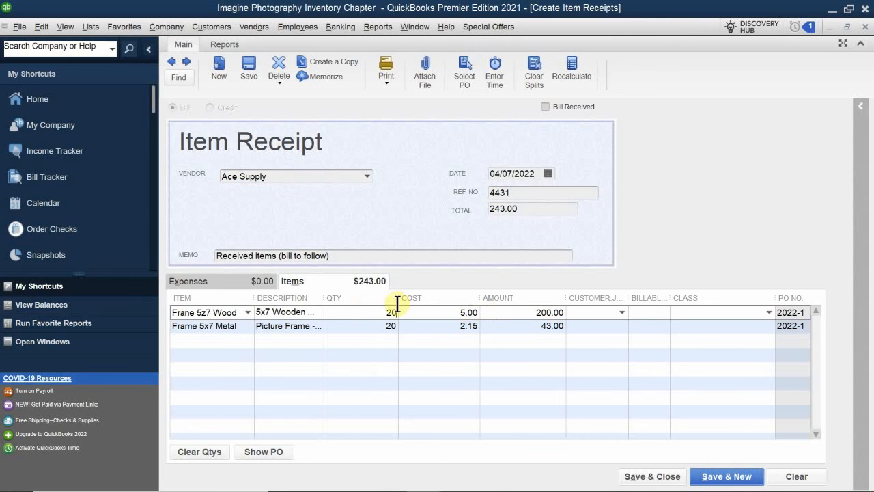
click(373, 326)
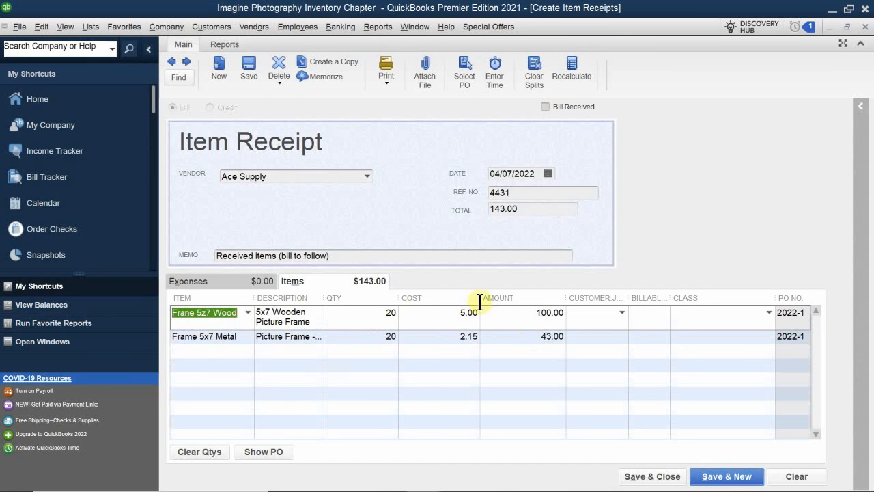
click(381, 336)
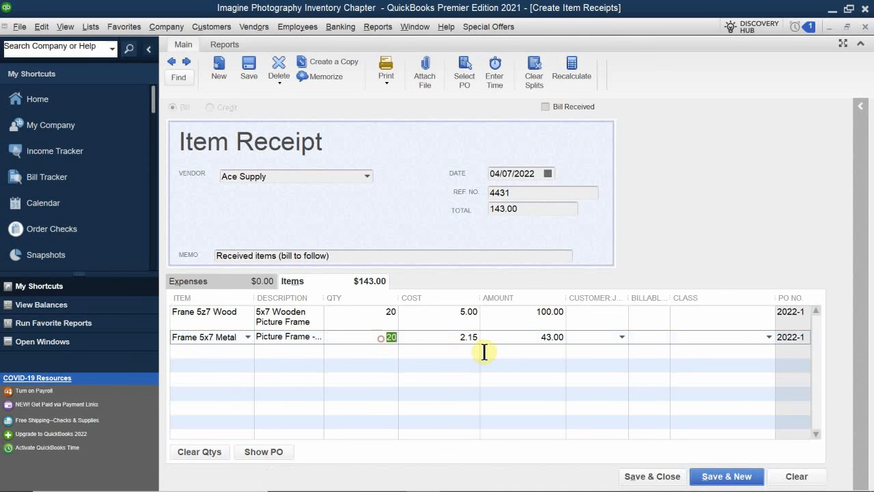
text(10)
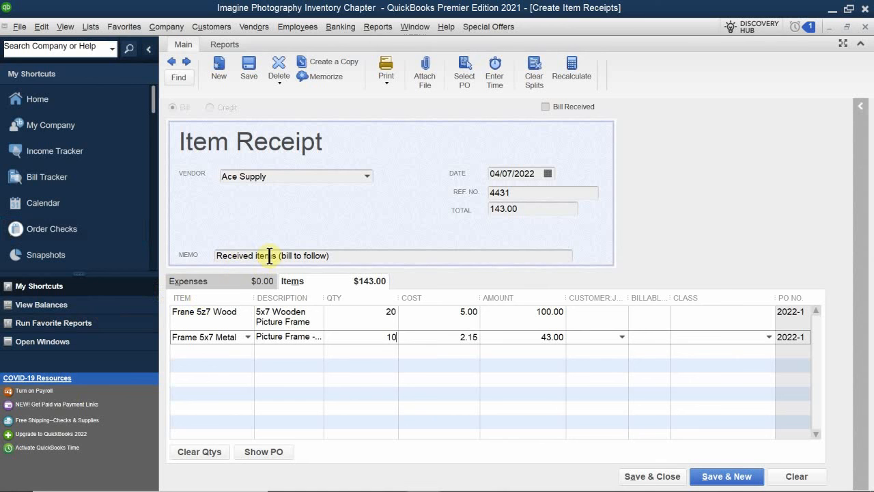
- Change the item receipt's memo to "Received items Part 1 of 2", then save and close the receipt
click(337, 255)
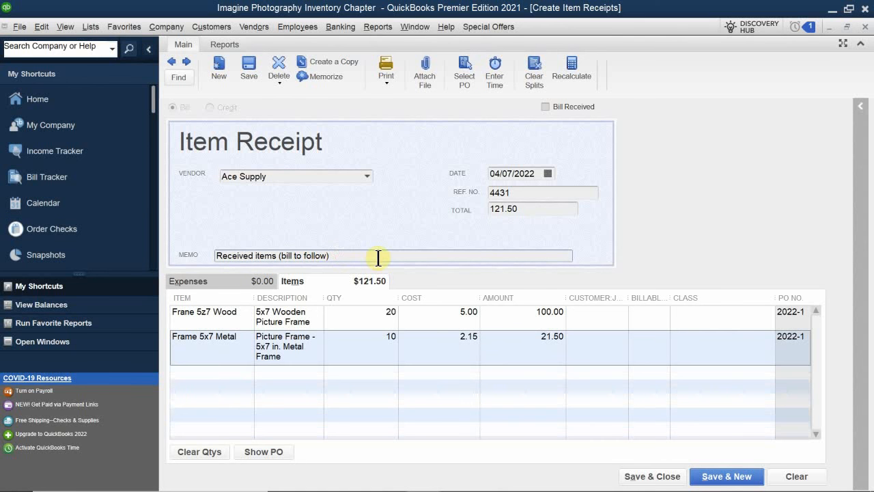
key(BackSpace)
key(BackSpace)
key(BackSpace)
key(BackSpace)
key(BackSpace)
key(BackSpace)
key(BackSpace)
key(BackSpace)
key(BackSpace)
key(BackSpace)
key(BackSpace)
key(BackSpace)
key(BackSpace)
key(BackSpace)
key(BackSpace)
key(BackSpace)
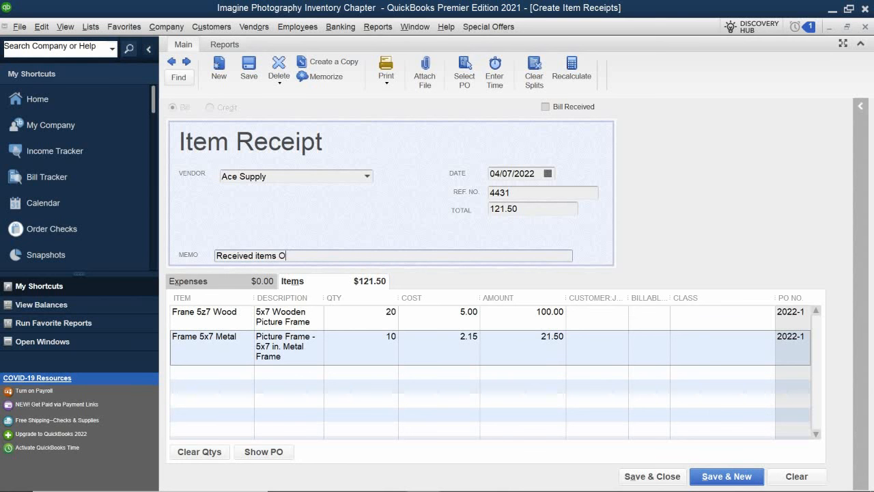
text(Part 1 of 2)
click(641, 478)
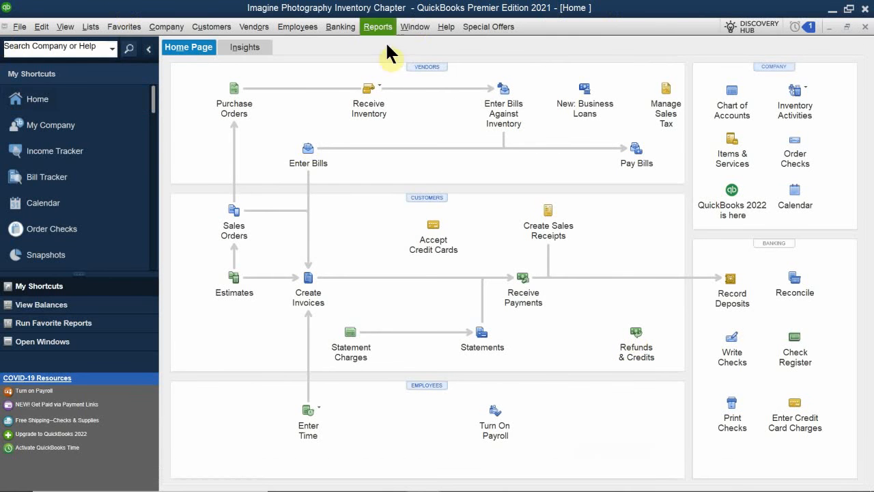
- Review Ace Supply's transactions in the Vendor Center and the frames' quantities in the Inventory Stock Status by Item report, then close both
click(435, 67)
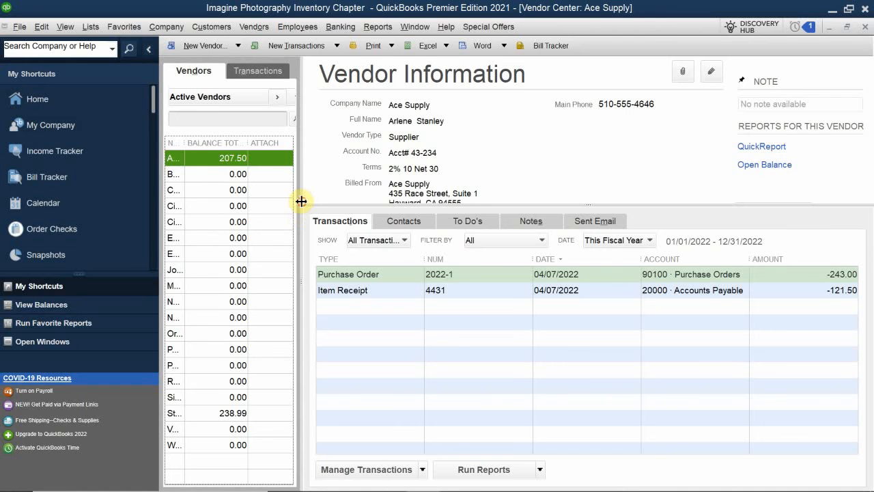
drag(301, 202, 396, 209)
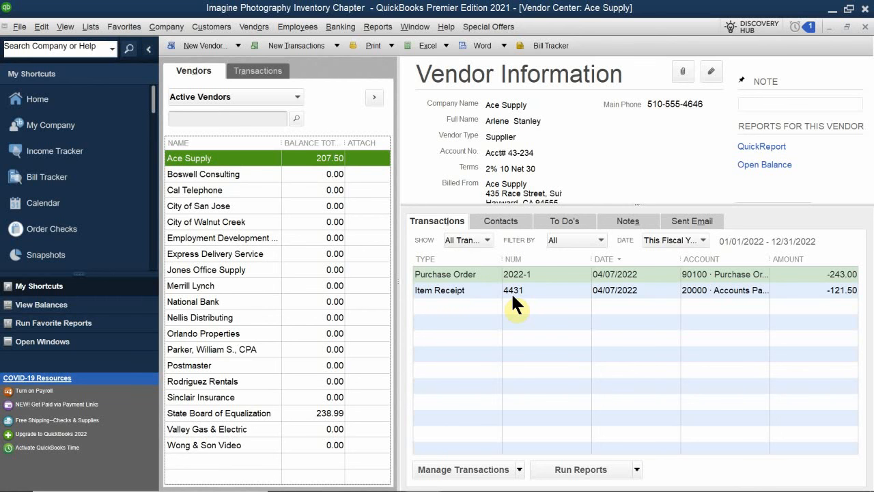
click(369, 26)
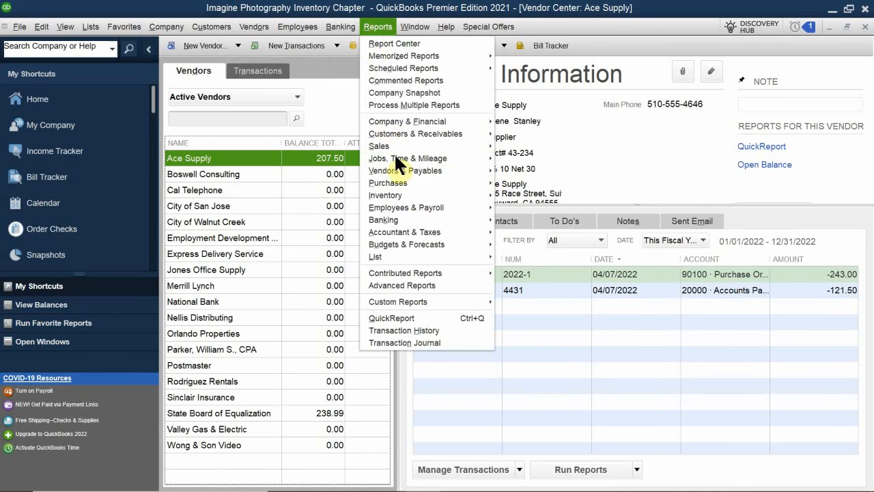
mouse_move(489, 194)
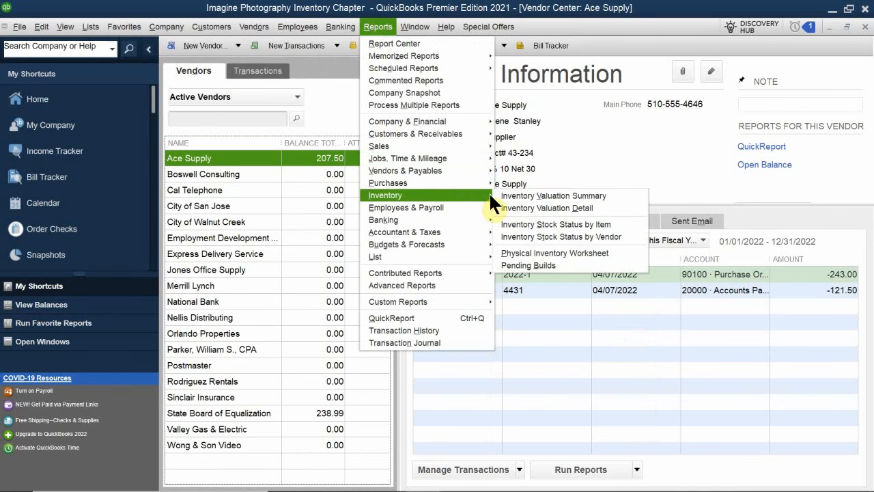
click(557, 223)
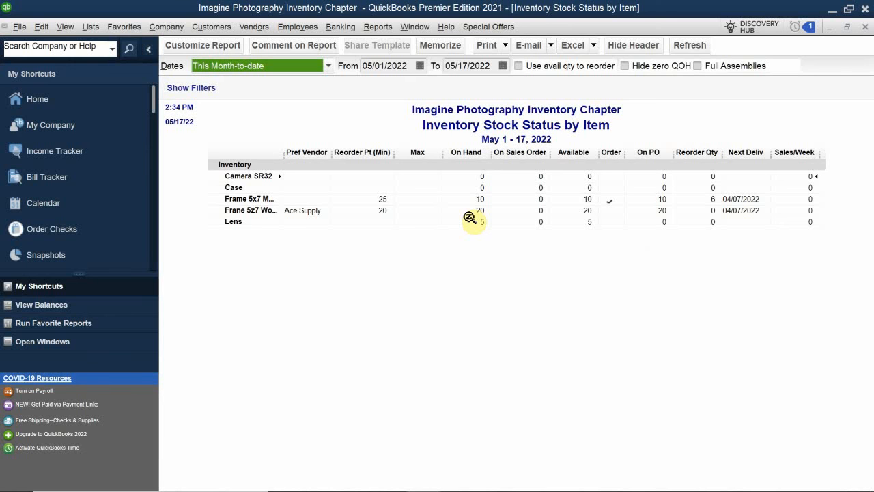
click(865, 26)
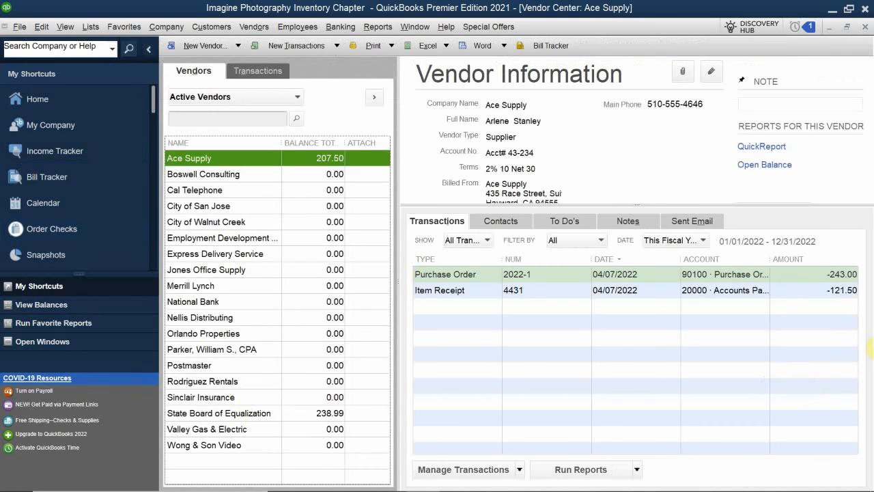
click(865, 26)
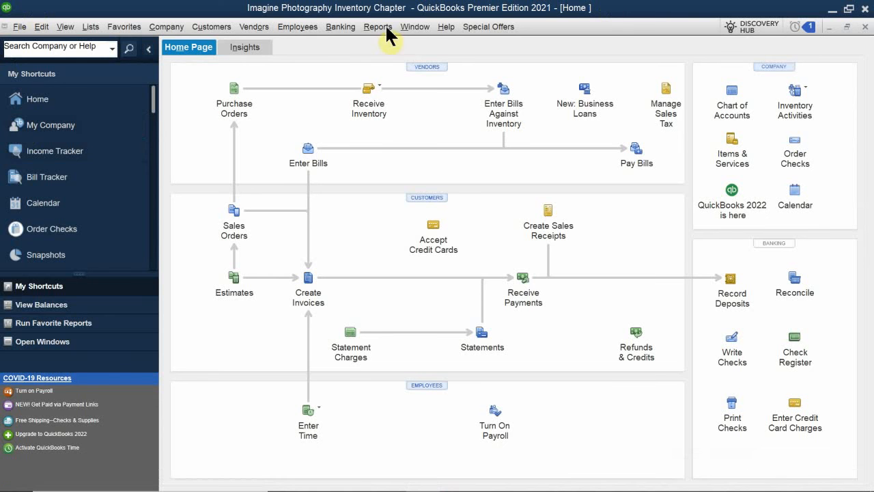
- Start another item receipt for inventory received without a bill, dated 04/10/2022
click(387, 92)
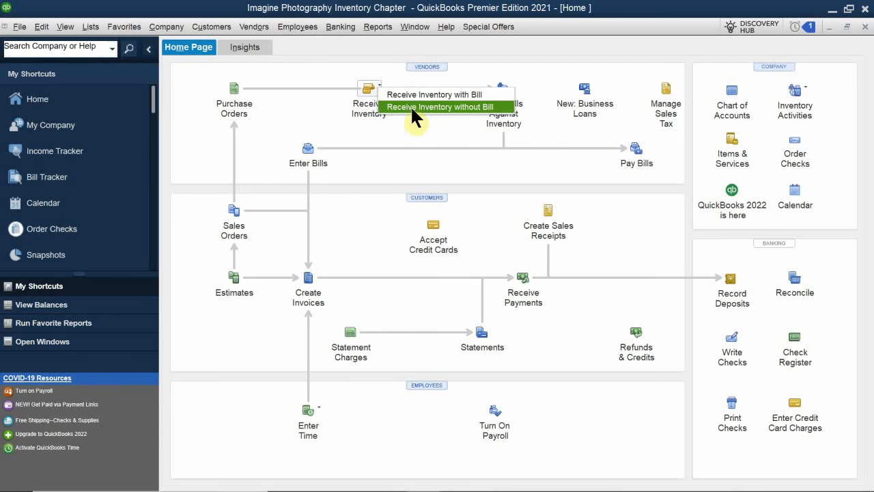
click(491, 107)
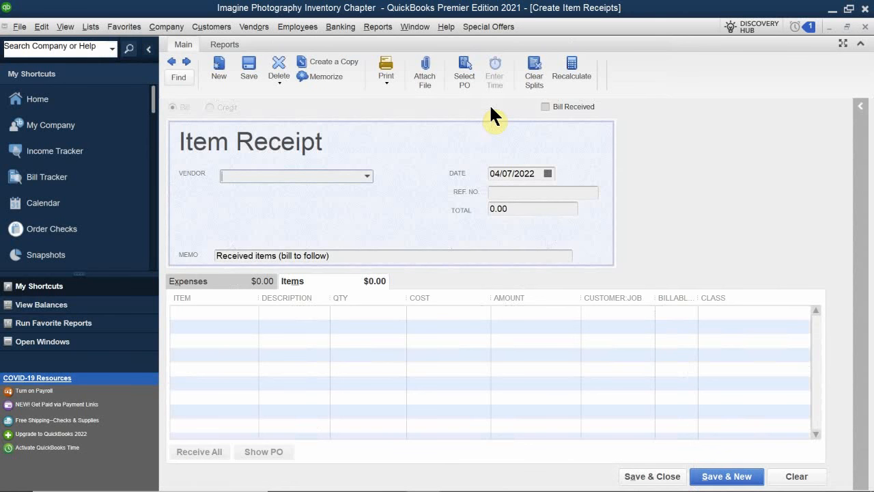
click(546, 172)
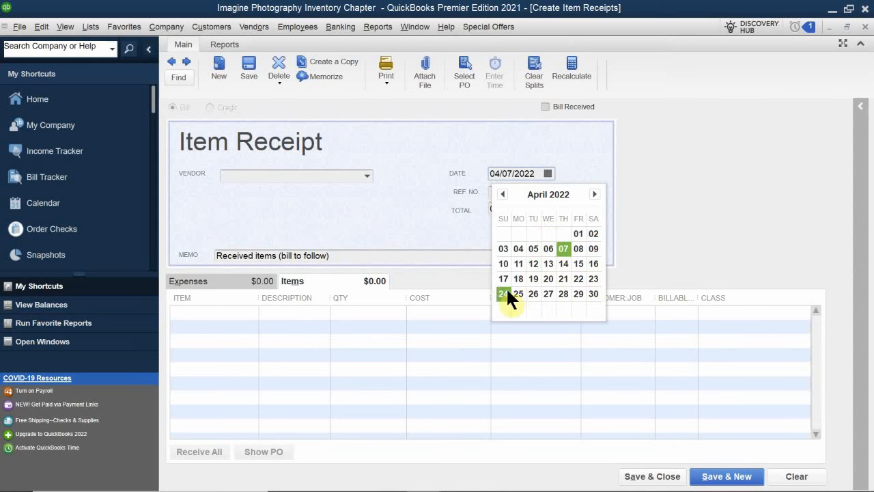
click(506, 261)
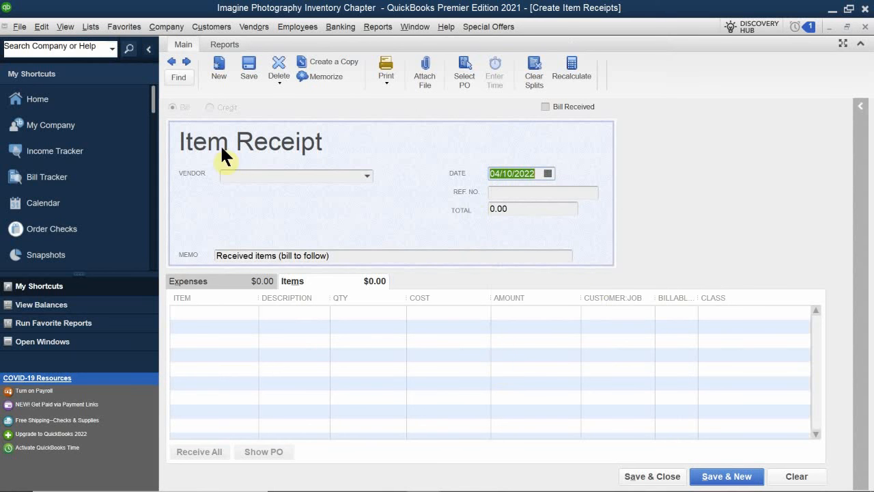
- Enter 4441 as the new item receipt's reference number
click(509, 193)
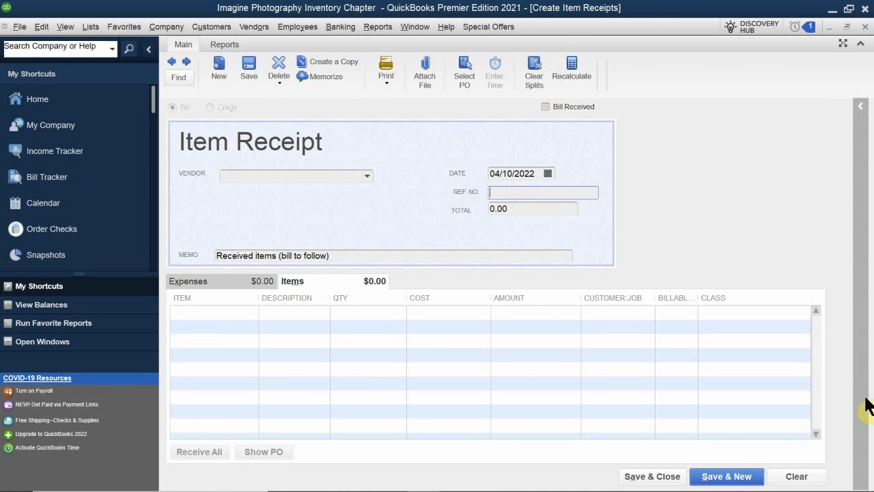
text(4332)
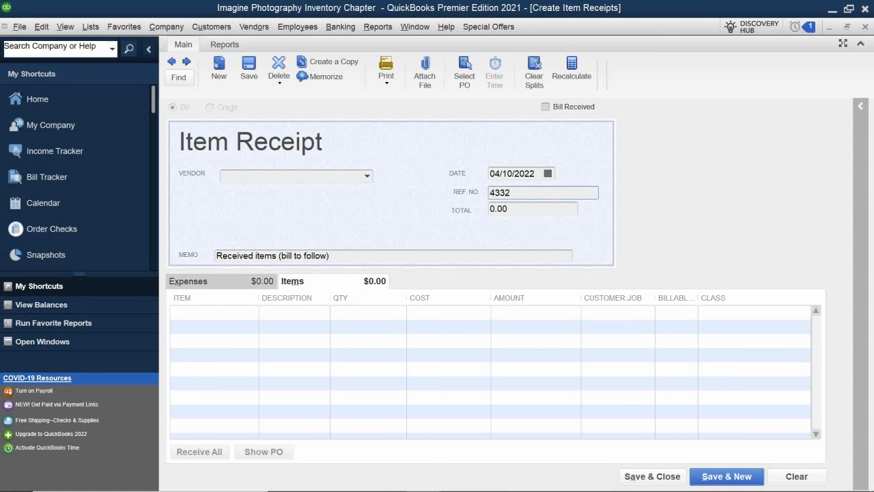
key(BackSpace)
key(BackSpace)
key(BackSpace)
key(BackSpace)
text(4441)
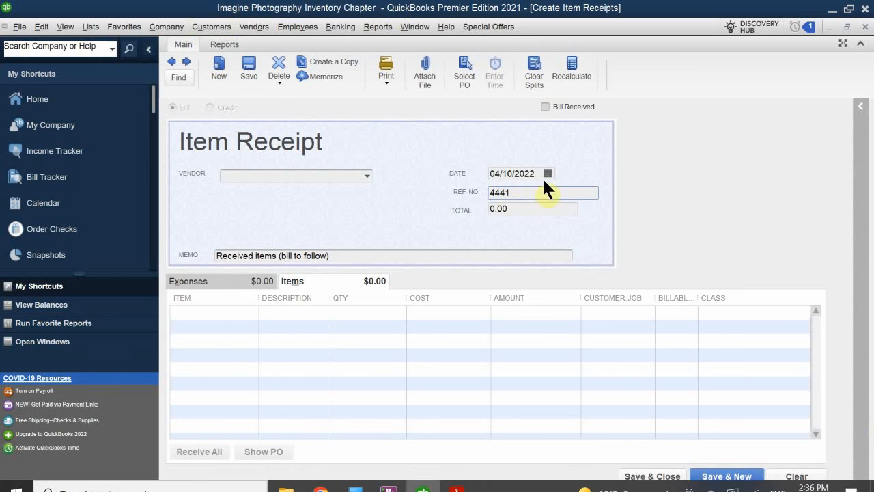
- Choose Ace Supply as the item receipt's vendor and receive against its open purchase order dated 04/07/2022
click(308, 174)
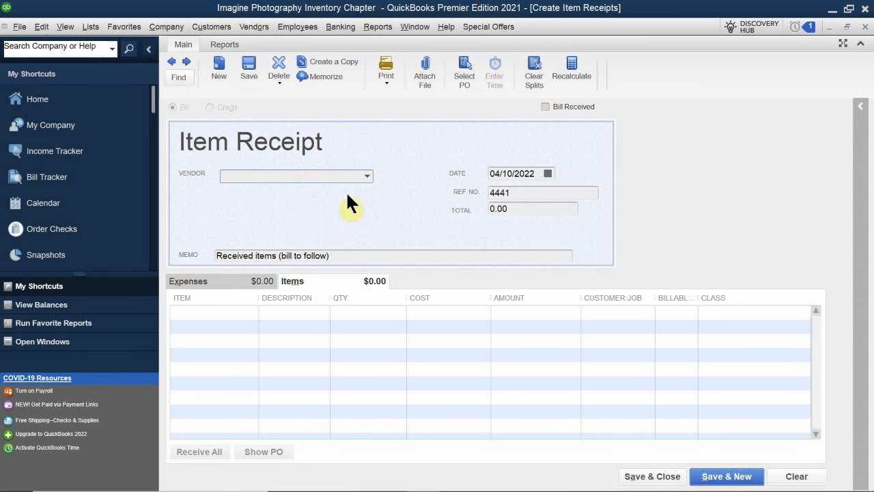
text(Ace Supply)
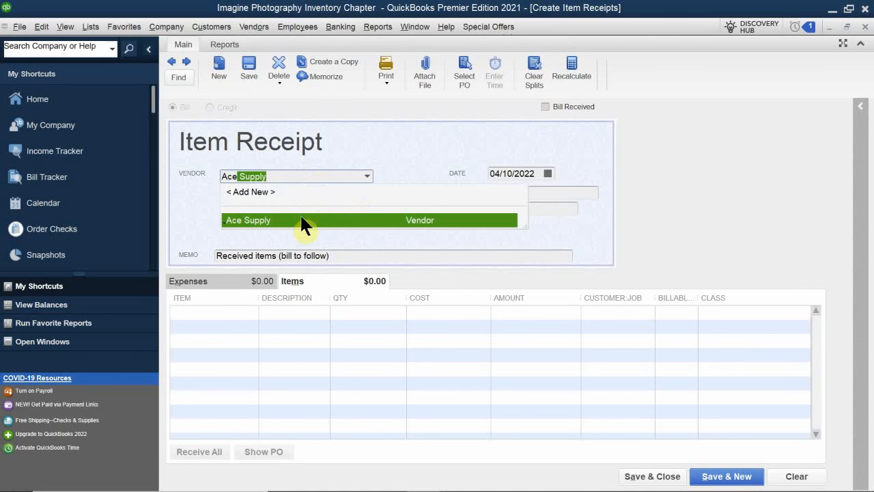
click(301, 218)
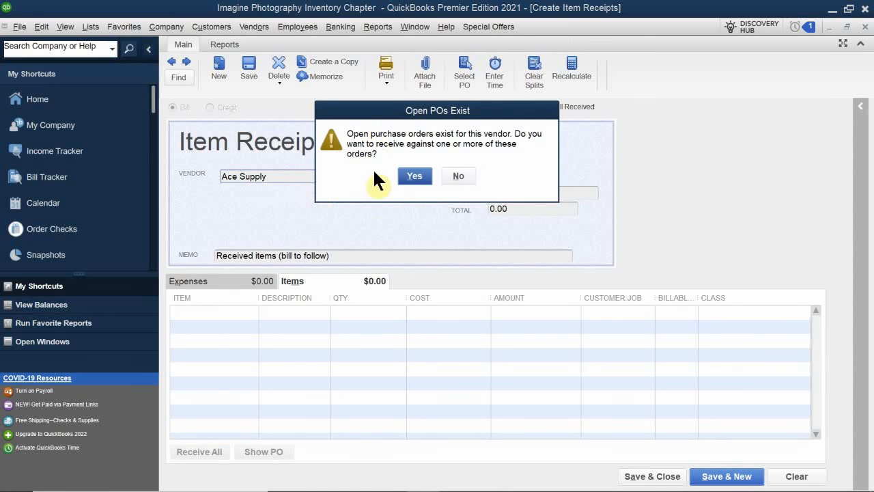
click(413, 176)
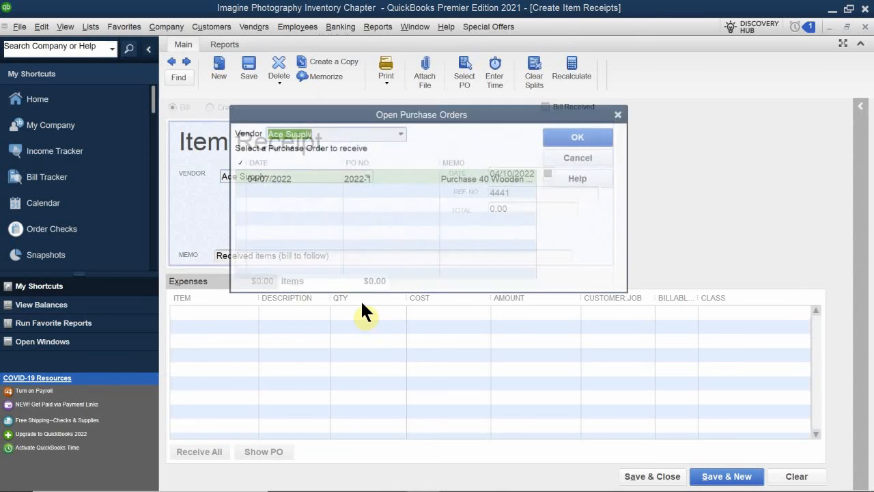
click(286, 178)
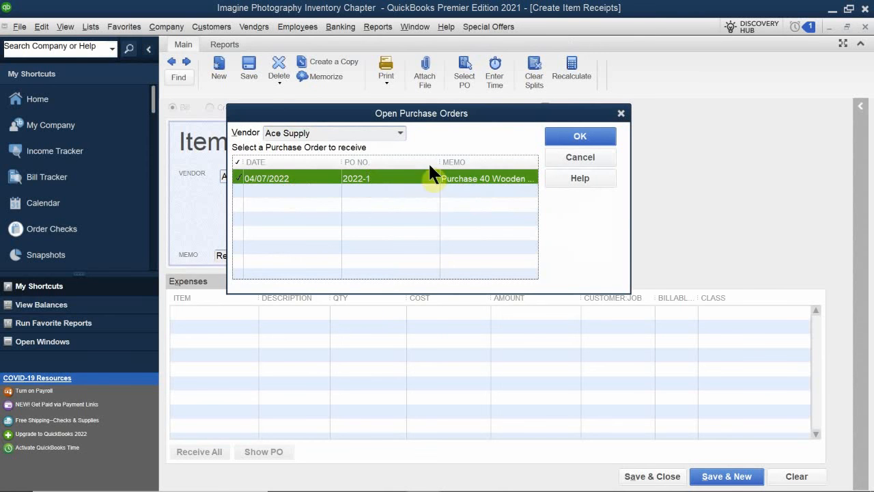
click(580, 136)
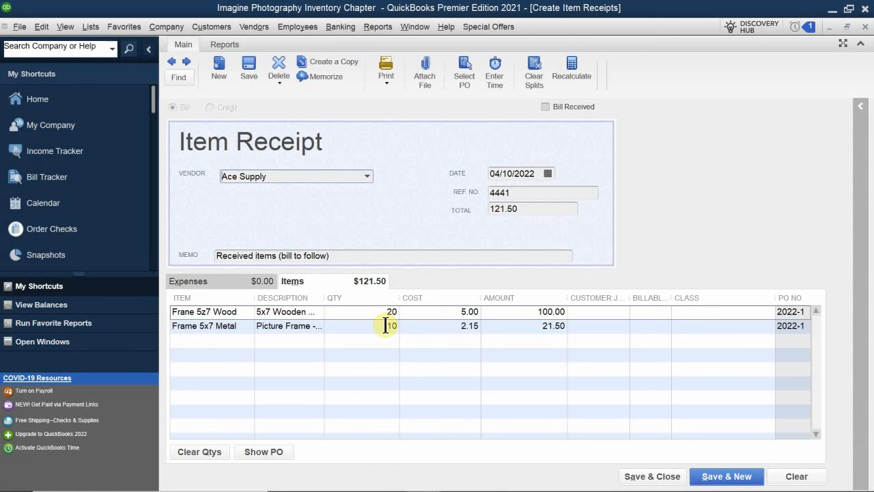
- Change the item receipt's memo to "Received items Part 2 of 2", then save and close the receipt
click(345, 252)
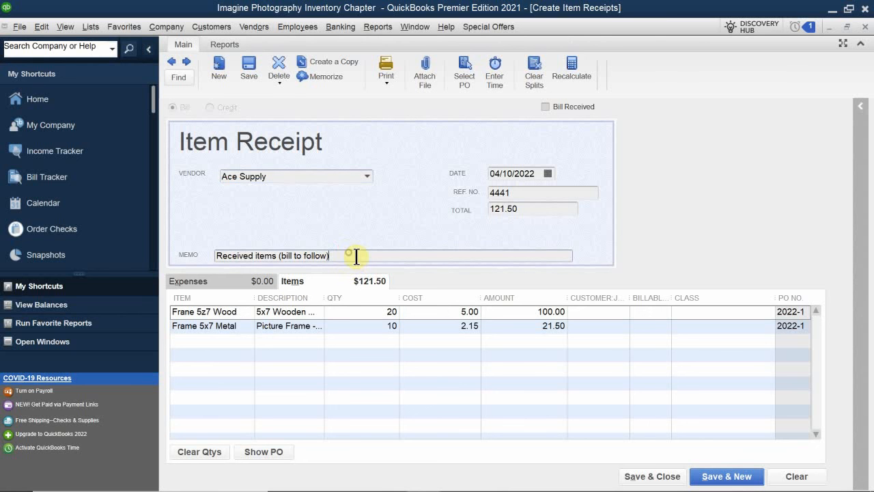
key(BackSpace)
key(BackSpace)
key(BackSpace)
key(BackSpace)
key(BackSpace)
key(BackSpace)
key(BackSpace)
key(BackSpace)
key(BackSpace)
key(BackSpace)
key(BackSpace)
key(BackSpace)
key(BackSpace)
key(BackSpace)
key(BackSpace)
key(BackSpace)
text(Part 2 of 2)
click(632, 476)
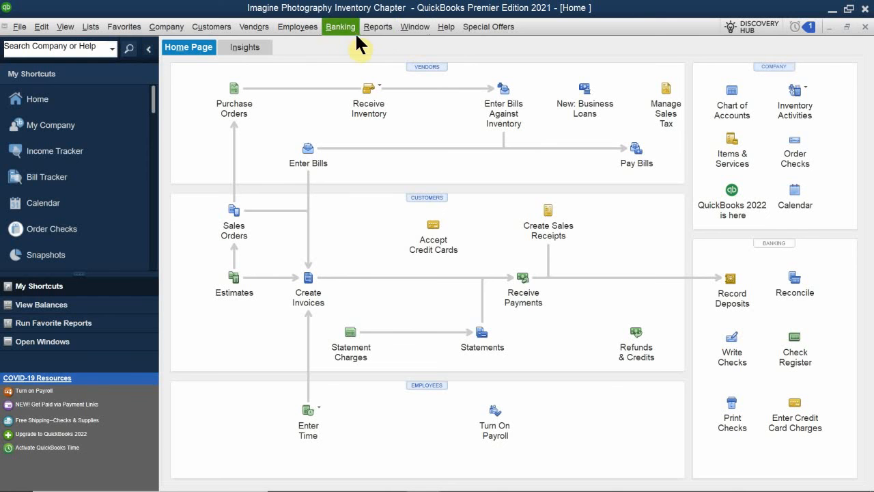
- Check the frames' quantities in the Inventory Stock Status by Item report and Ace Supply's transactions in the Vendor Center, closing each
click(376, 26)
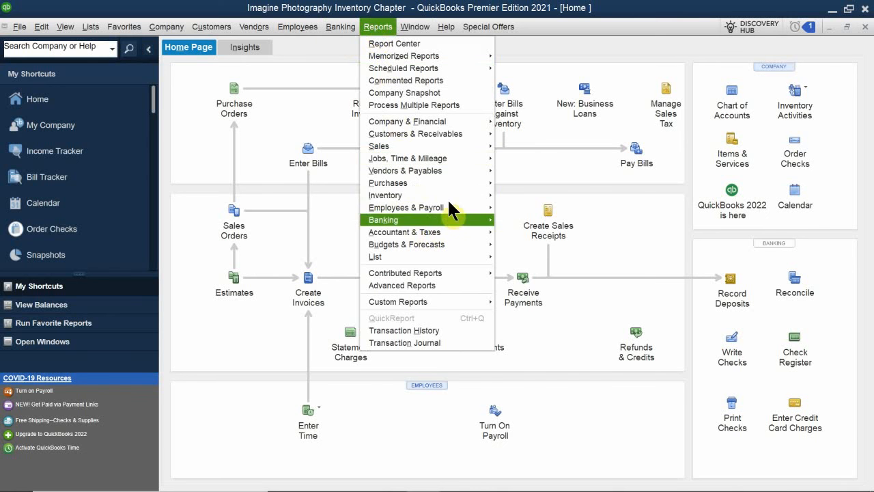
mouse_move(456, 194)
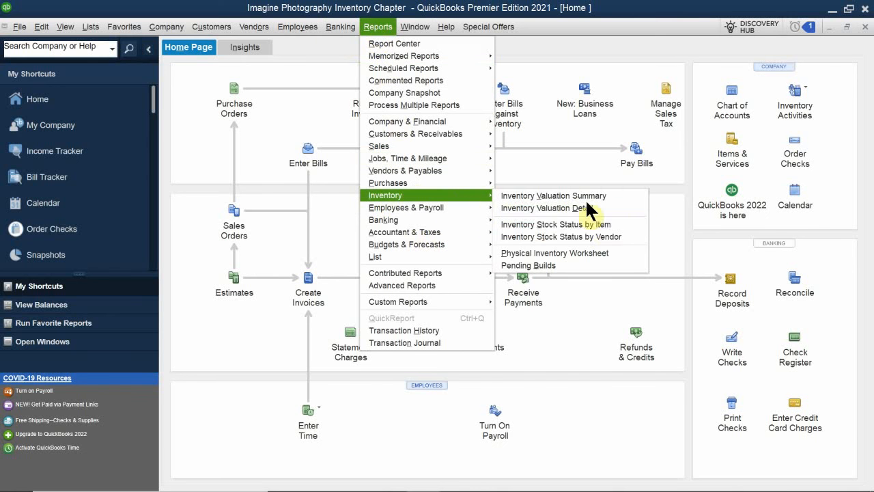
click(618, 223)
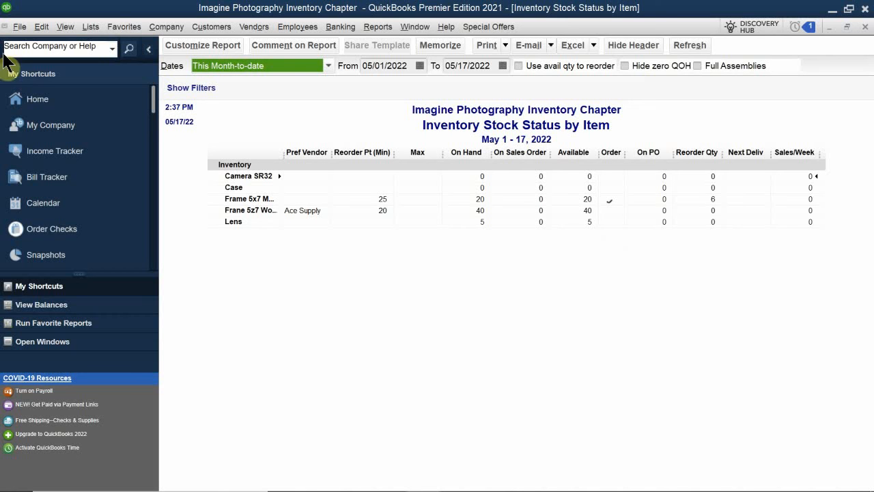
click(865, 26)
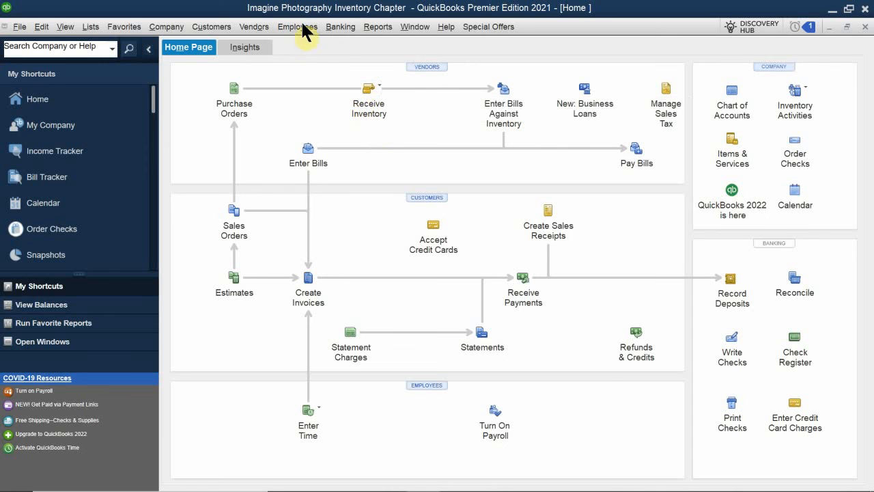
click(425, 66)
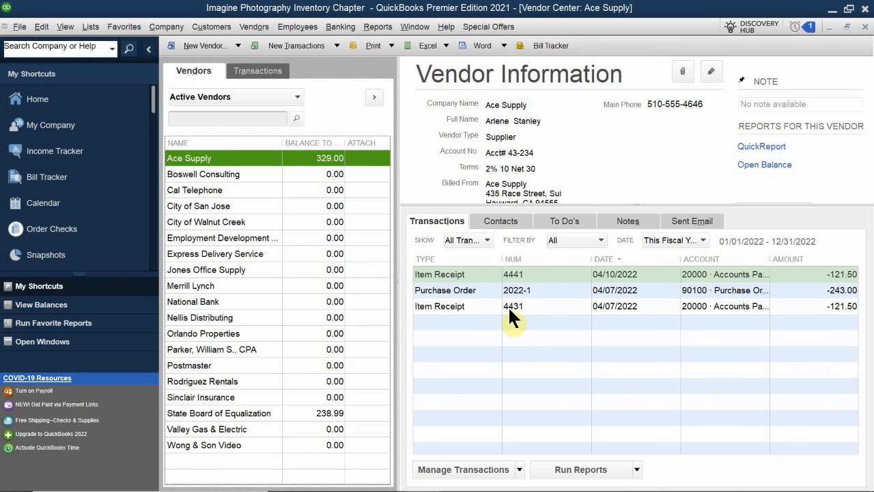
click(847, 27)
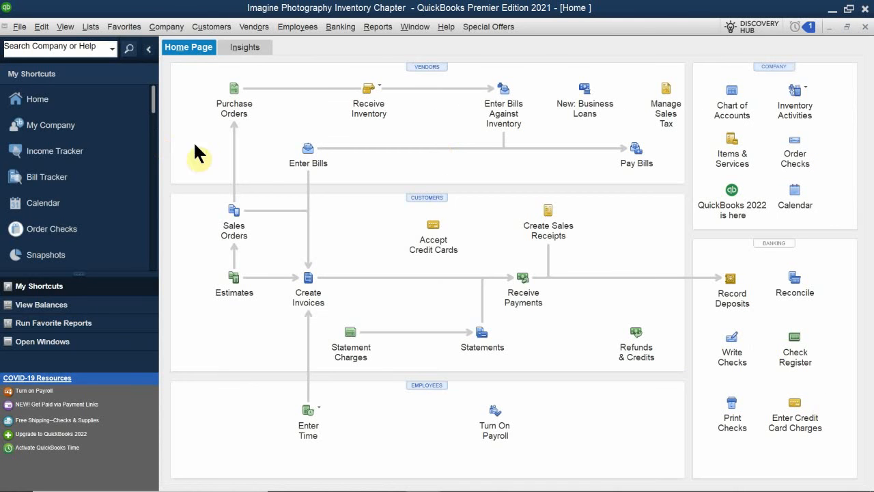
click(509, 98)
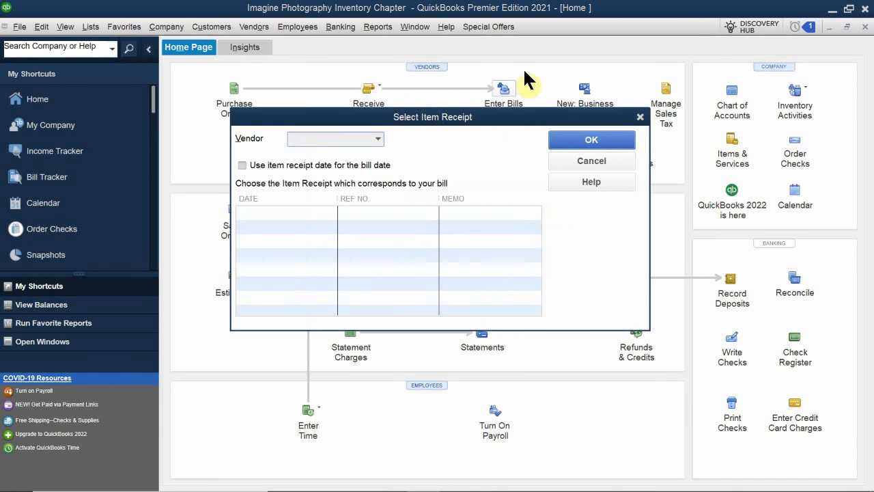
drag(429, 123, 474, 159)
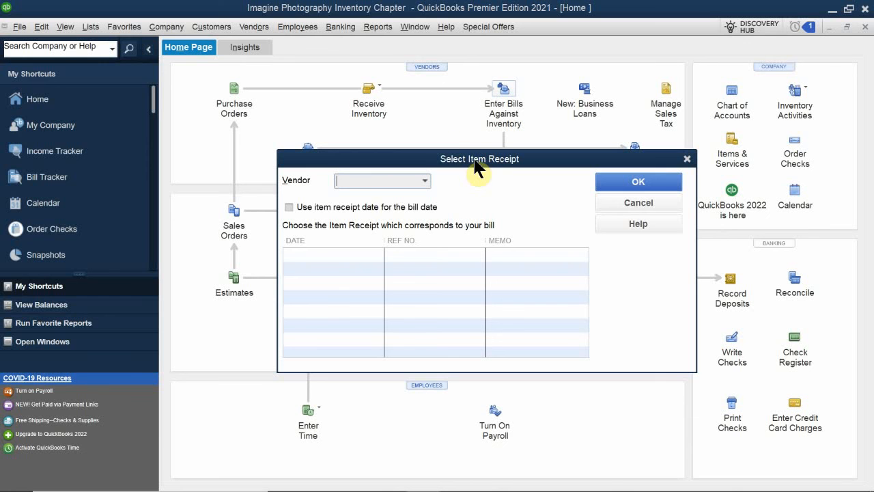
click(628, 205)
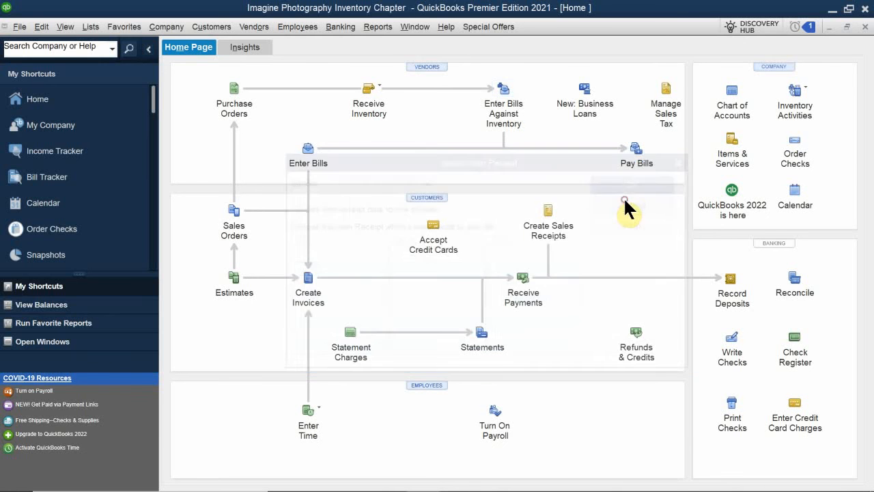
- Examine Ace Supply's item receipt 4431 from the Vendor Center, then close the receipt and the Vendor Center
click(427, 66)
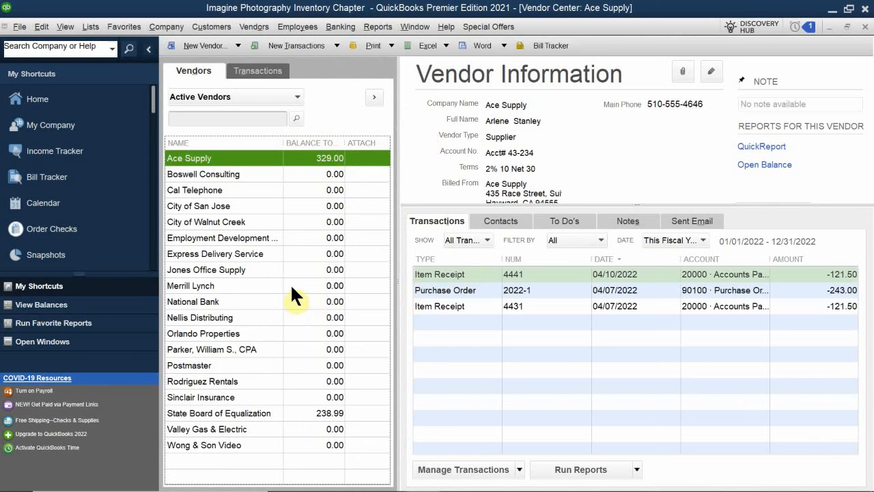
double_click(453, 304)
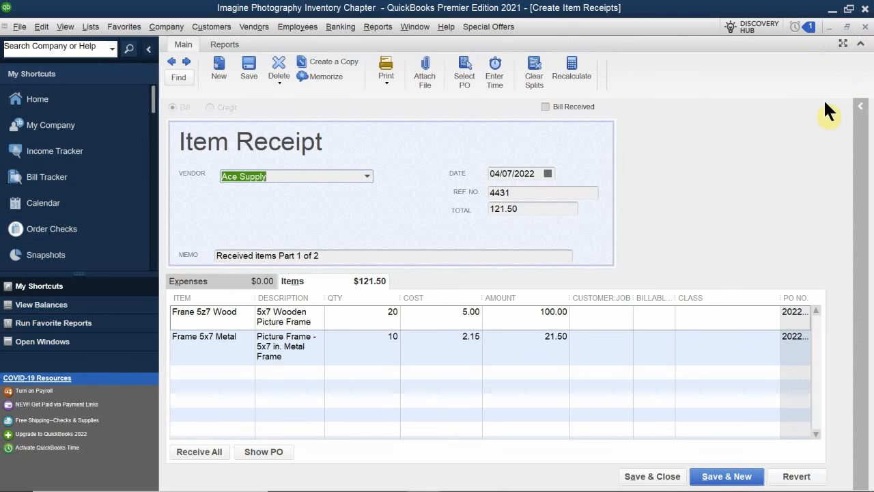
click(865, 27)
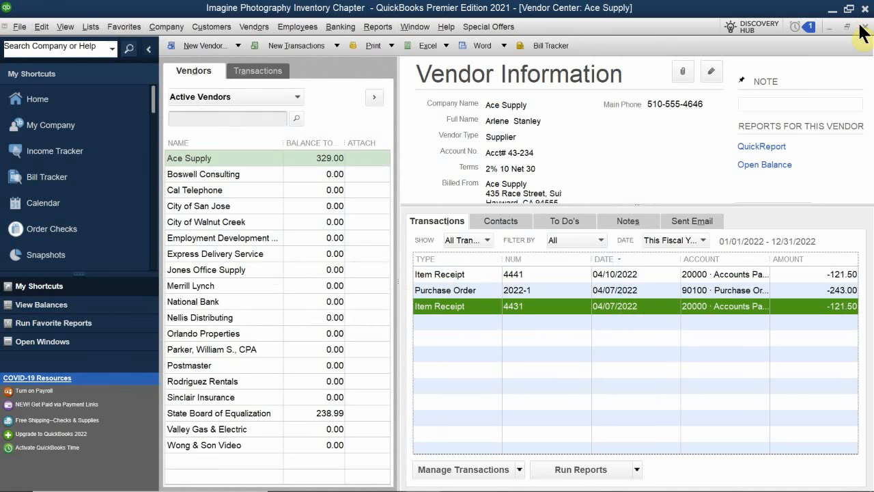
click(863, 28)
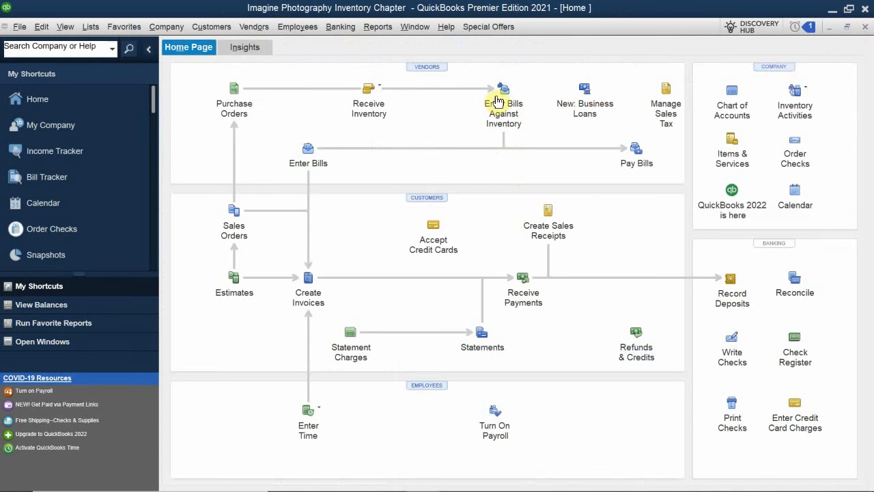
- Enter a bill against Ace Supply's received inventory using item receipt 4431 dated 04/07/2022, then save it and record the changes
click(497, 102)
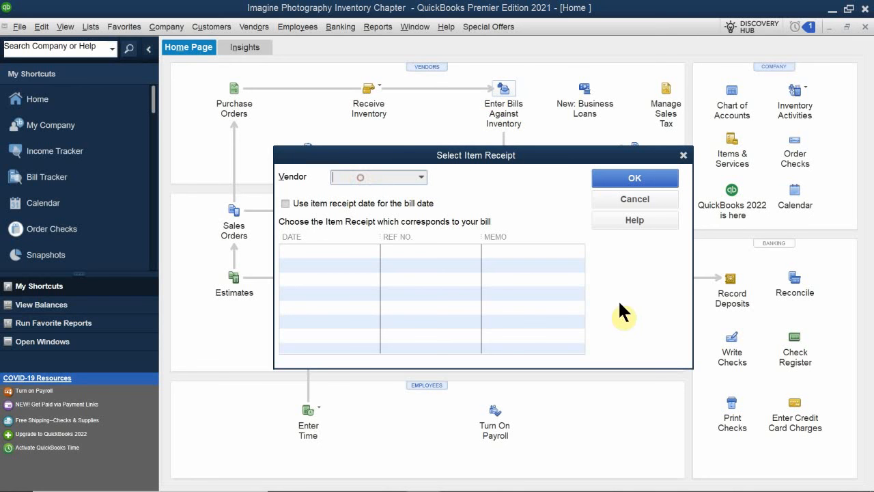
text(Ace Supply)
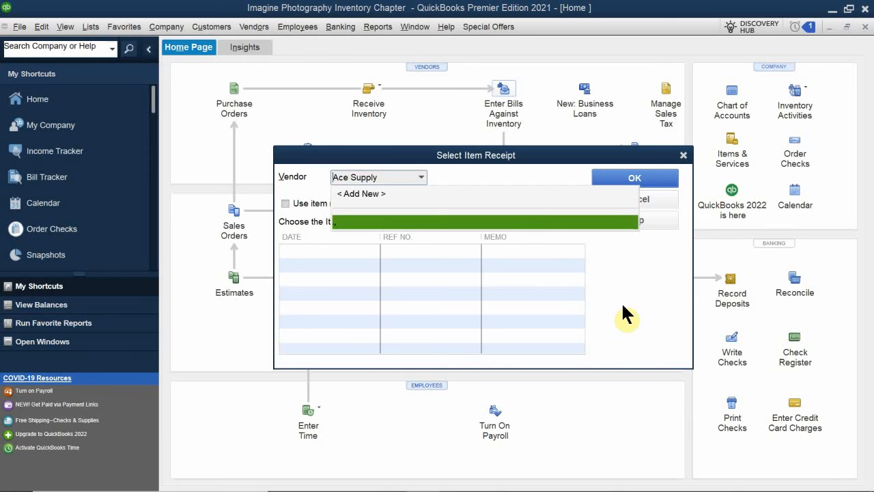
click(353, 222)
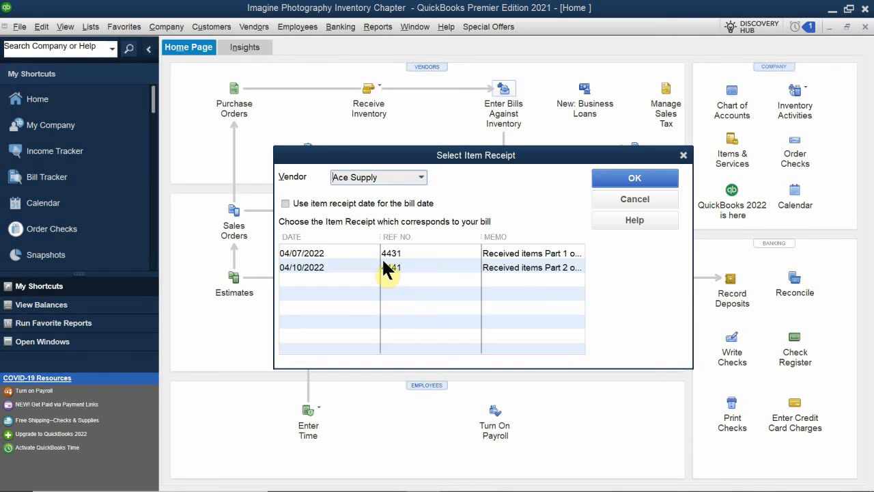
click(364, 250)
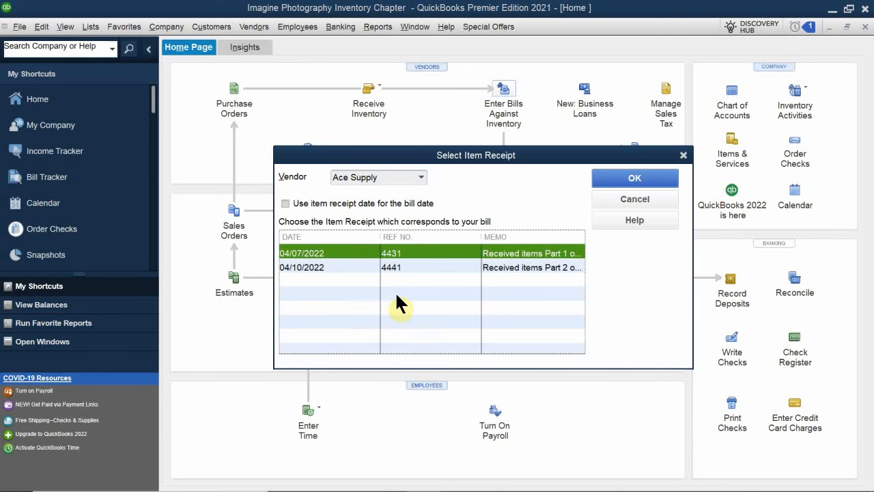
click(458, 266)
click(464, 254)
click(466, 267)
click(469, 251)
click(467, 267)
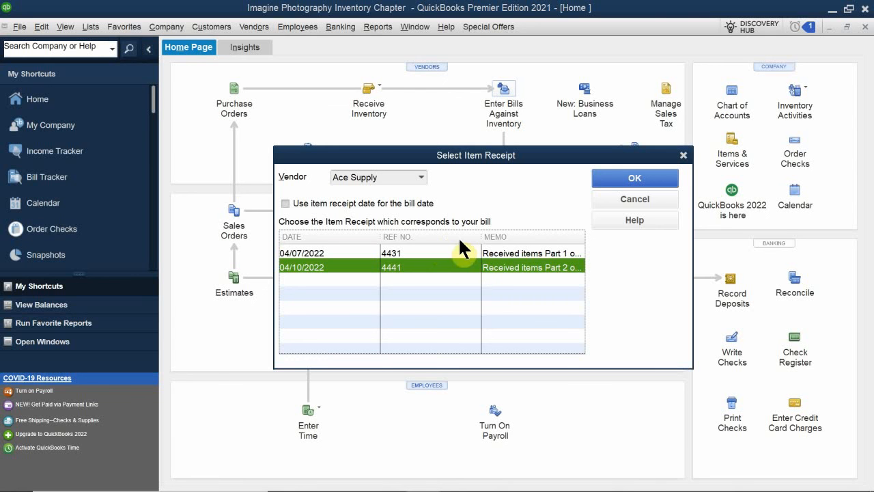
click(444, 251)
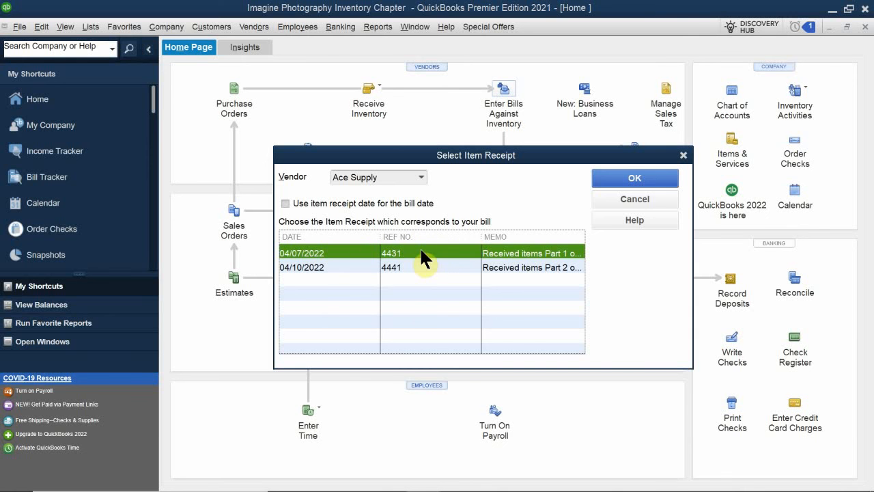
click(615, 179)
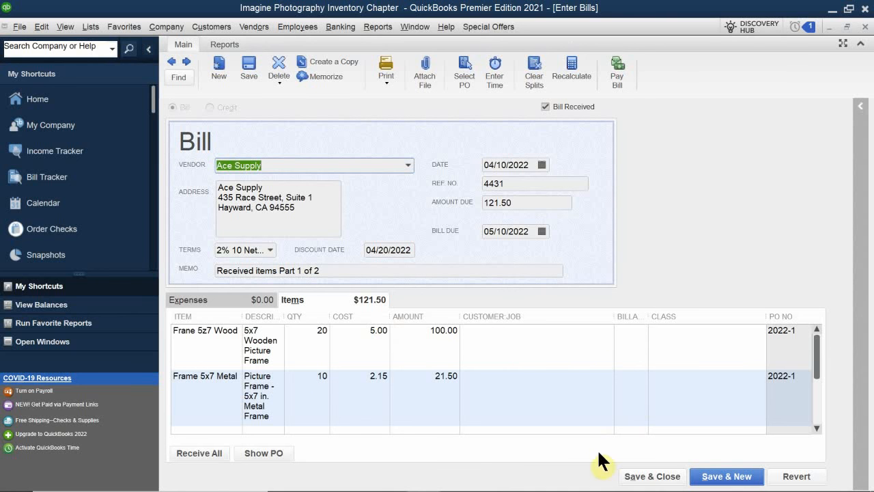
click(642, 478)
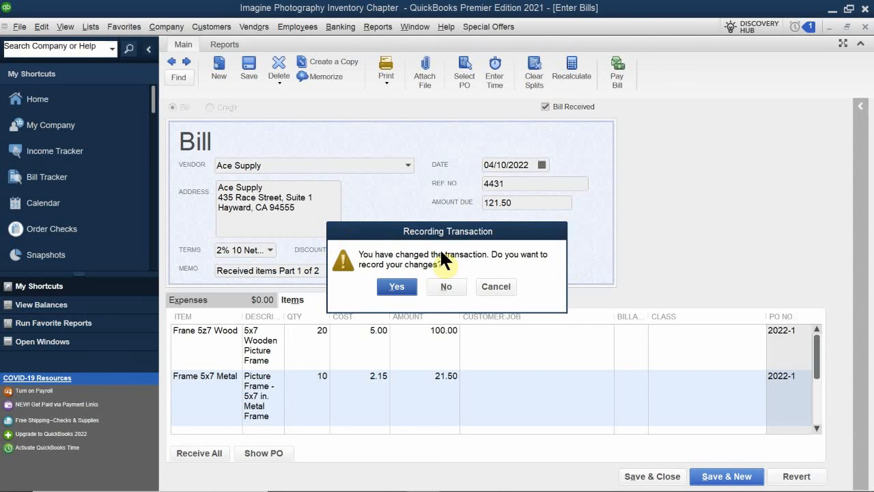
click(395, 287)
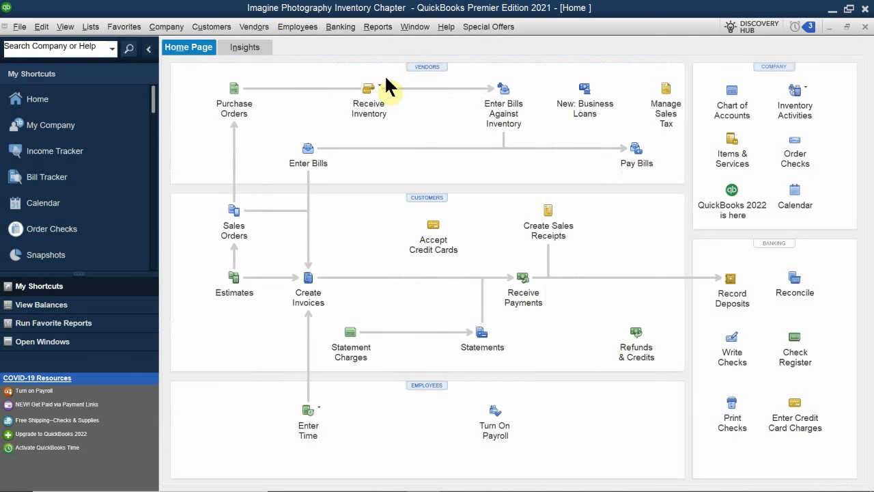
- Review Ace Supply's transactions and the commands available for the vendor and for creating transactions in the Vendor Center
click(418, 66)
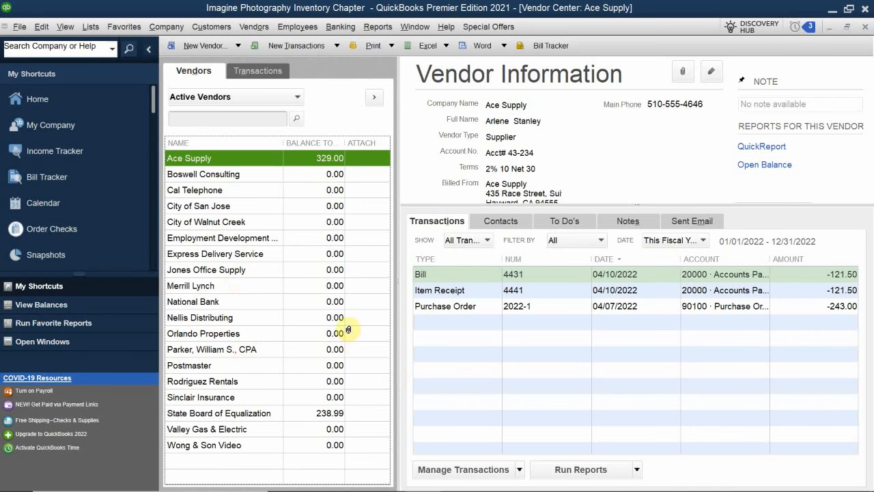
right_click(261, 157)
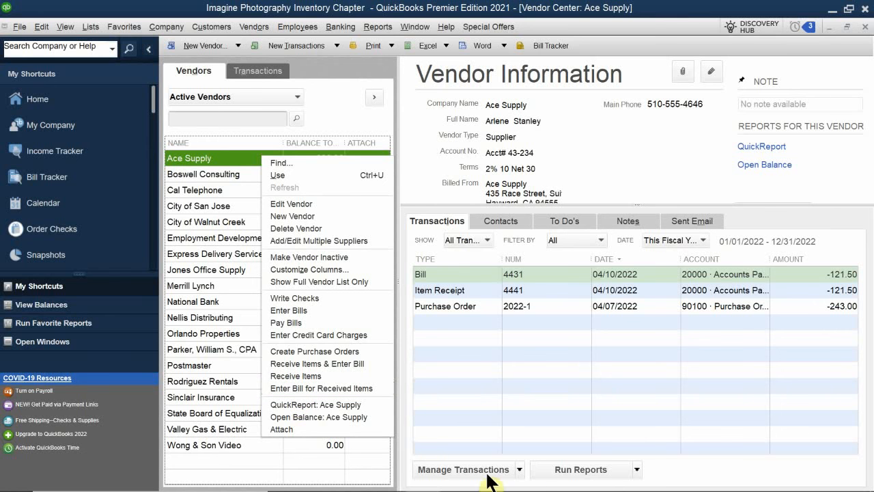
click(510, 471)
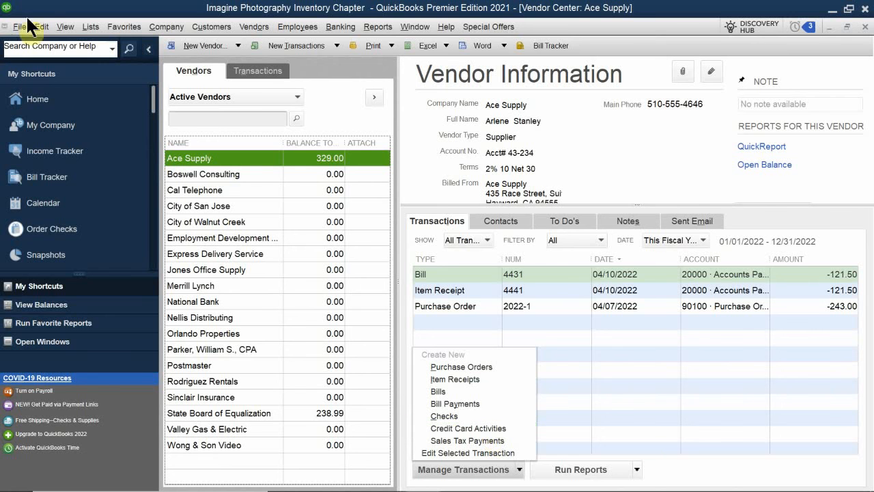
click(458, 307)
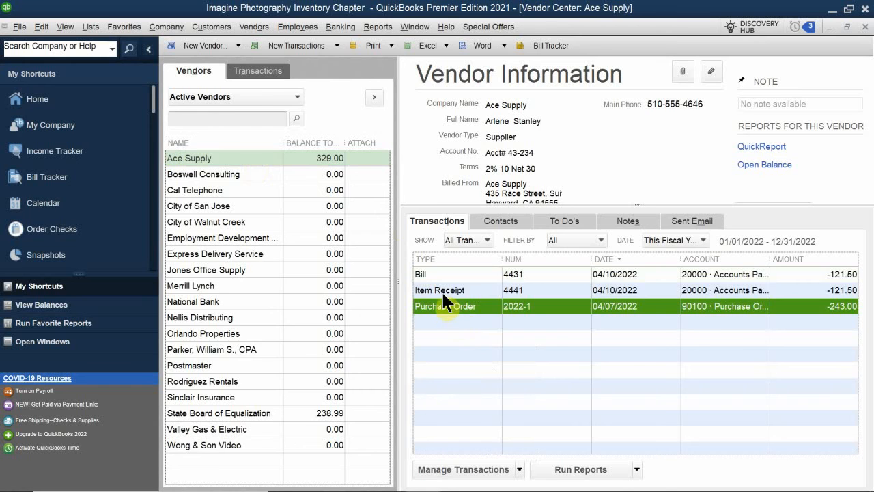
- Convert Ace Supply's item receipt 4441 into a received bill, save it and record the changes, and close the Vendor Center
double_click(451, 292)
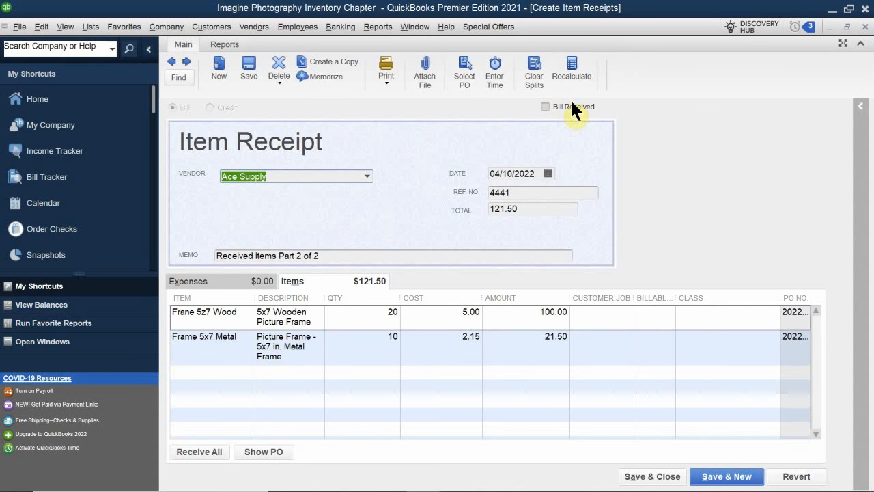
click(545, 106)
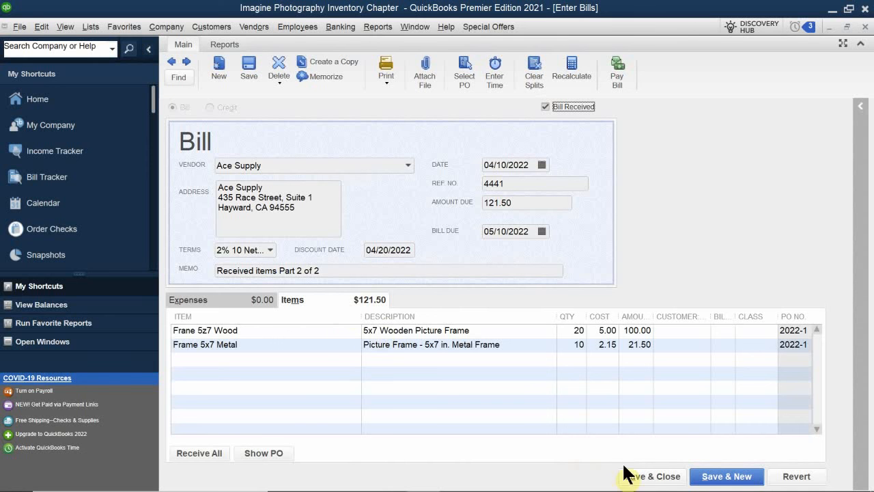
click(666, 478)
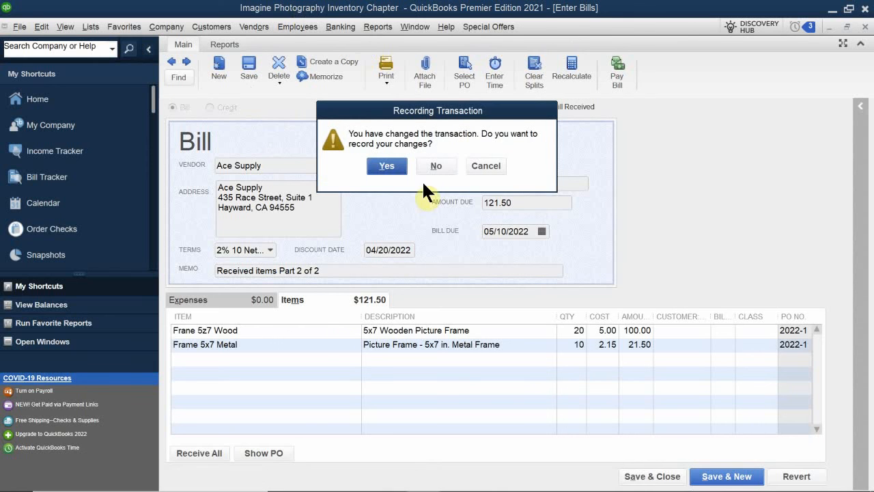
click(387, 165)
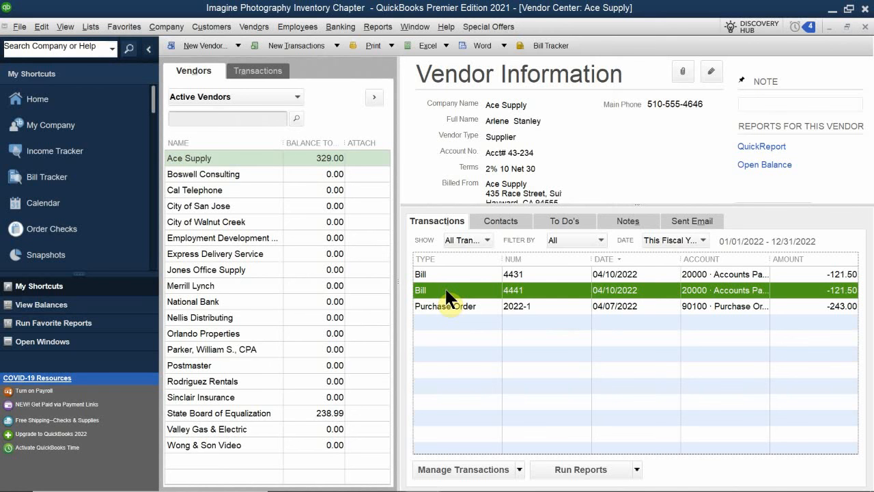
click(864, 28)
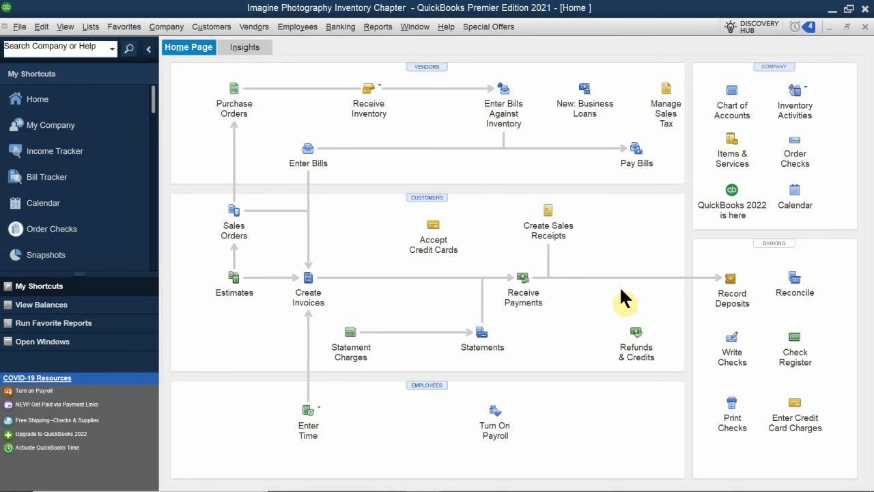
- Review all unpaid bills in Pay Bills and Ace Supply's bill 4431 in the Vendor Center, closing each window
click(634, 148)
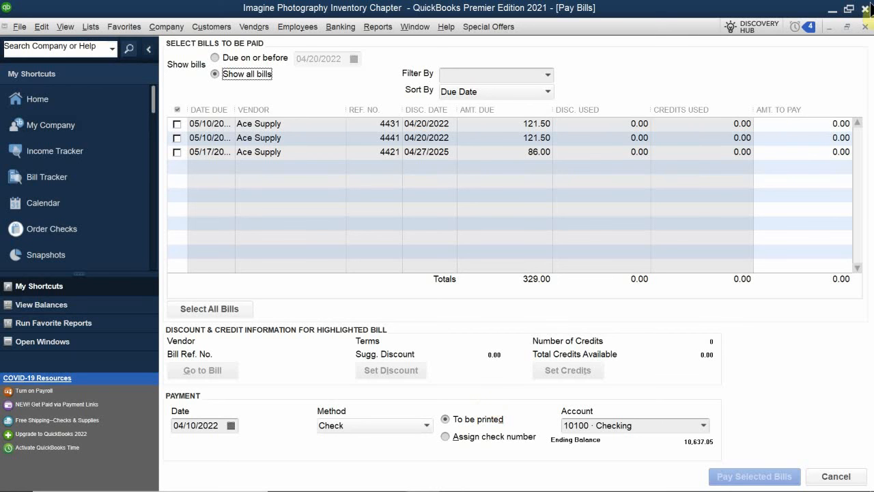
click(865, 27)
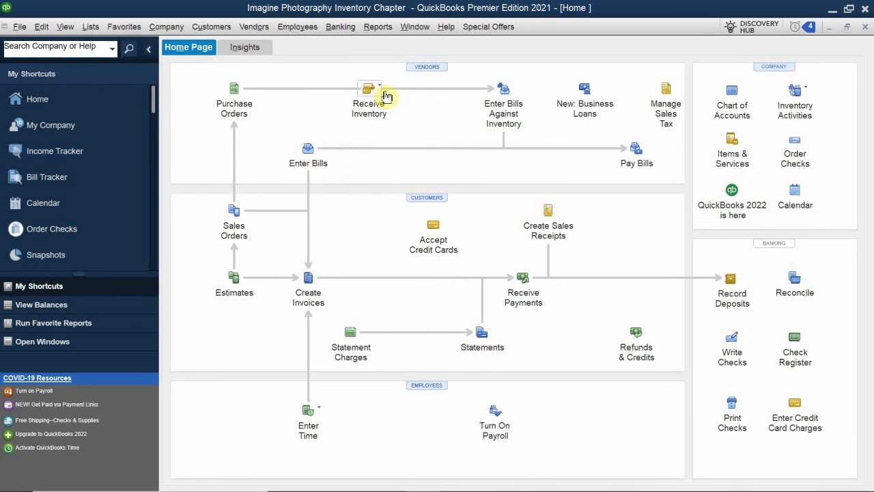
click(432, 60)
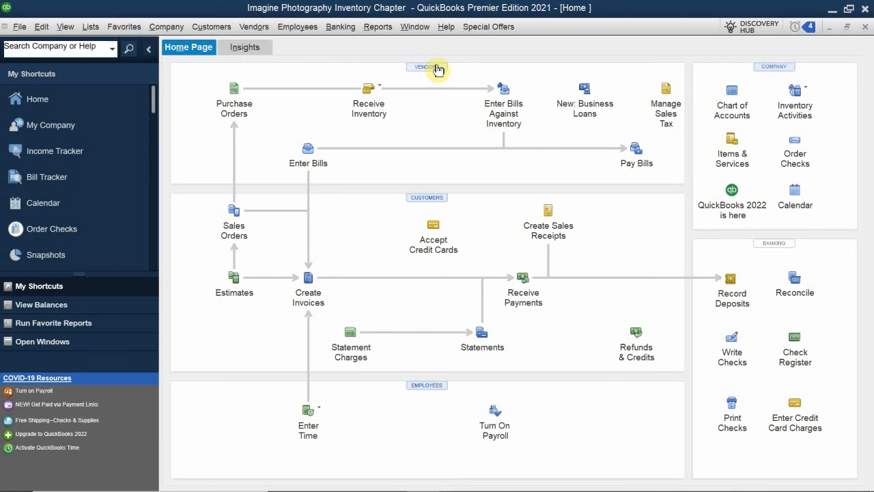
click(436, 63)
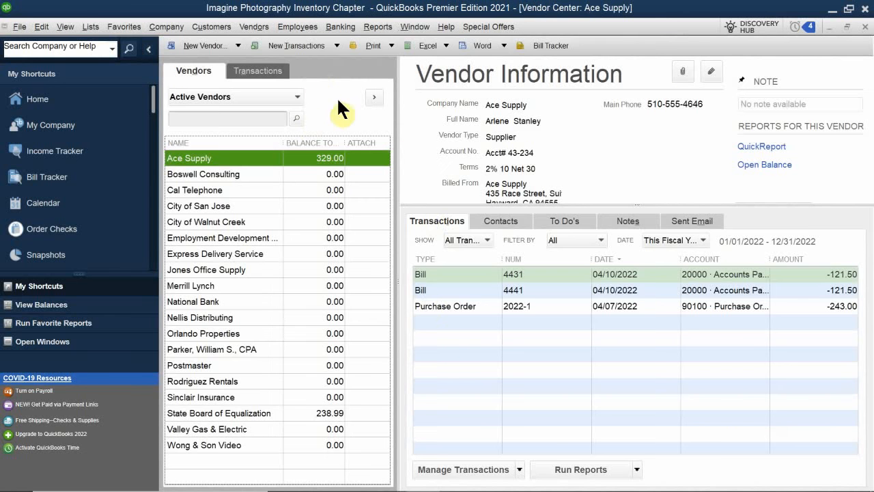
double_click(451, 274)
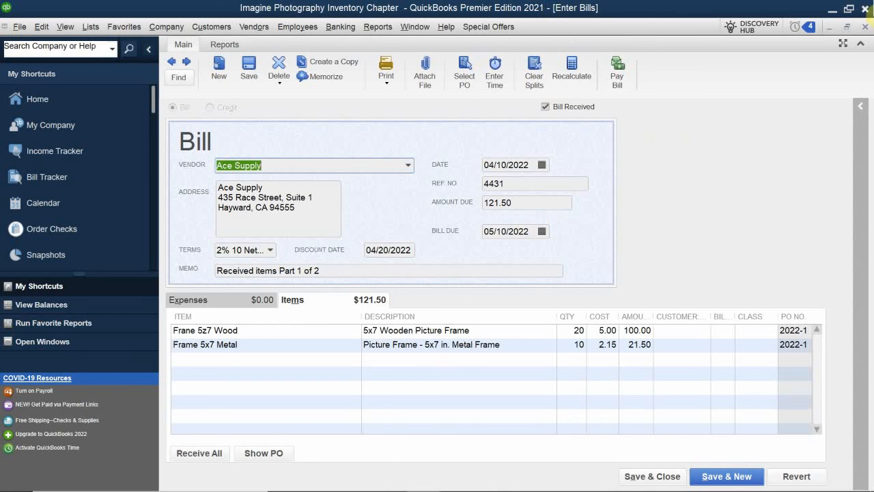
click(864, 27)
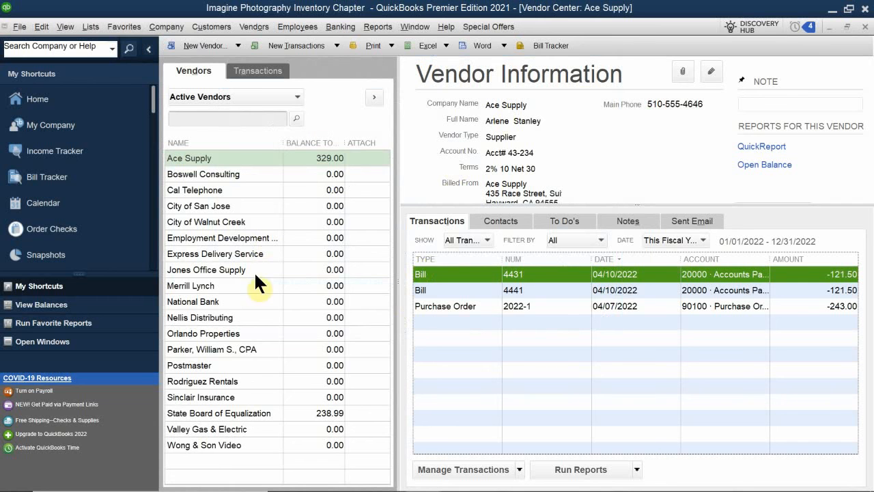
click(865, 28)
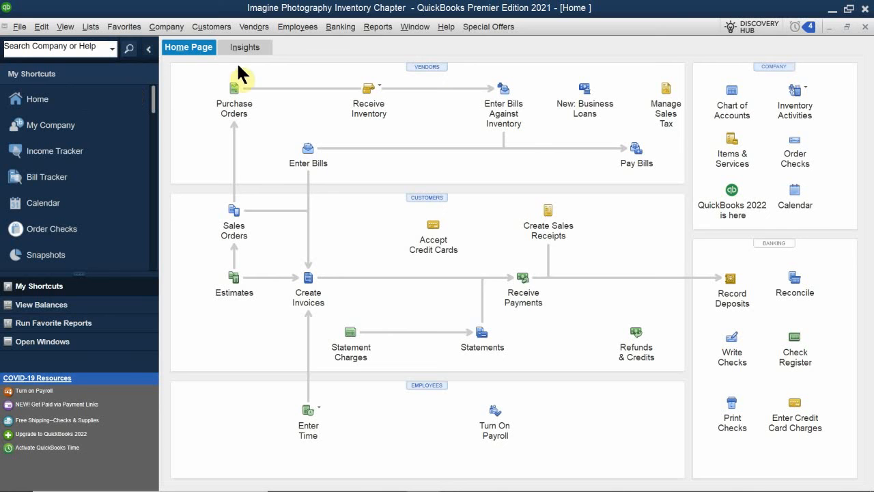
- Create and save a purchase order to Ace Supply for 2 units of Camera SR32
click(235, 92)
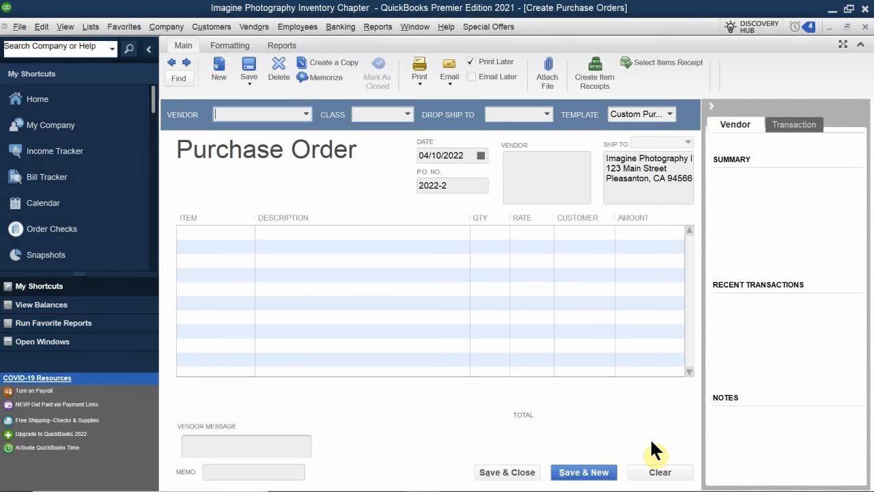
text(Ace Supply)
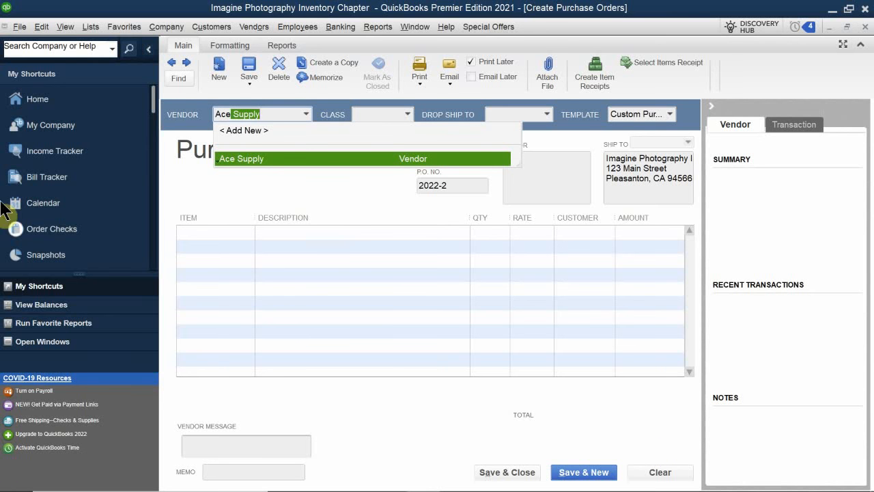
click(285, 160)
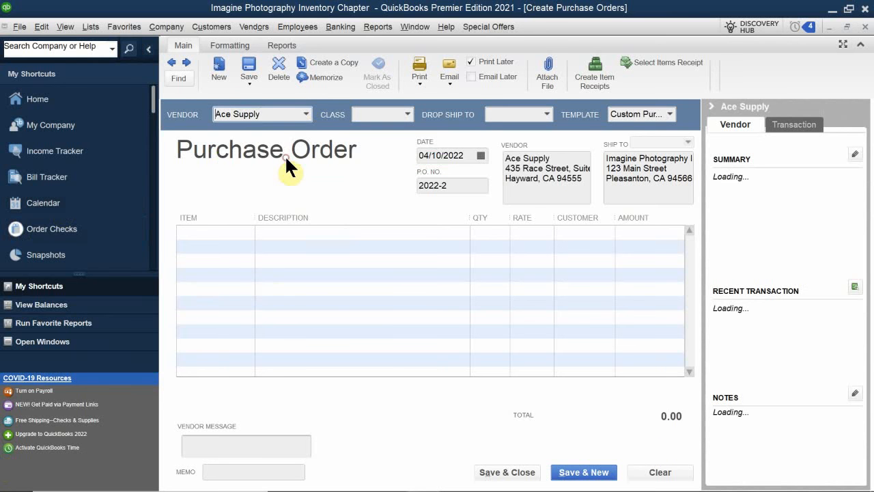
click(205, 234)
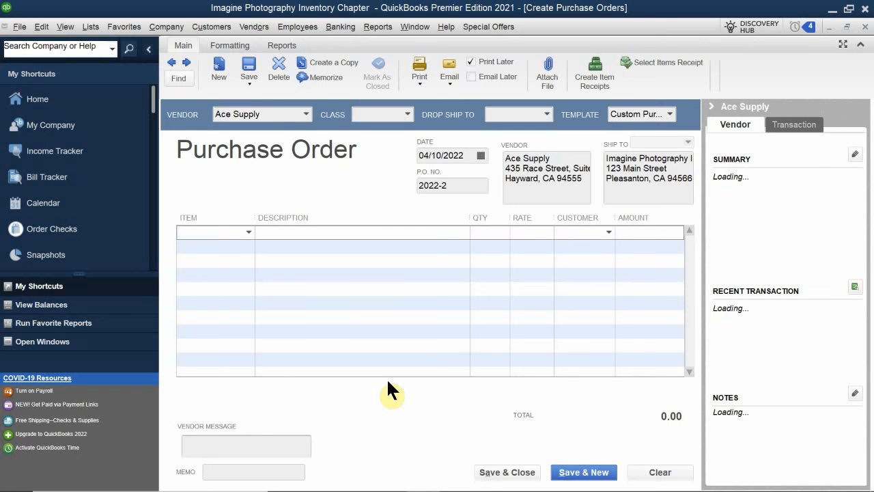
text(Camera SR32)
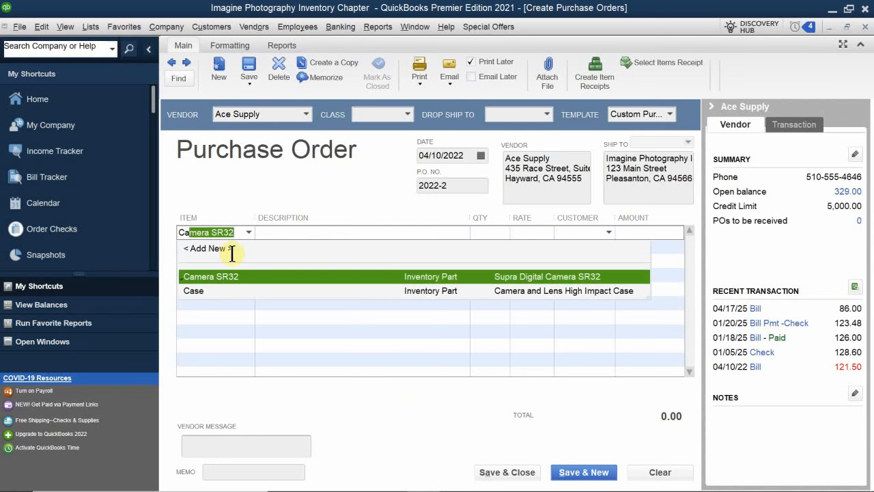
click(248, 278)
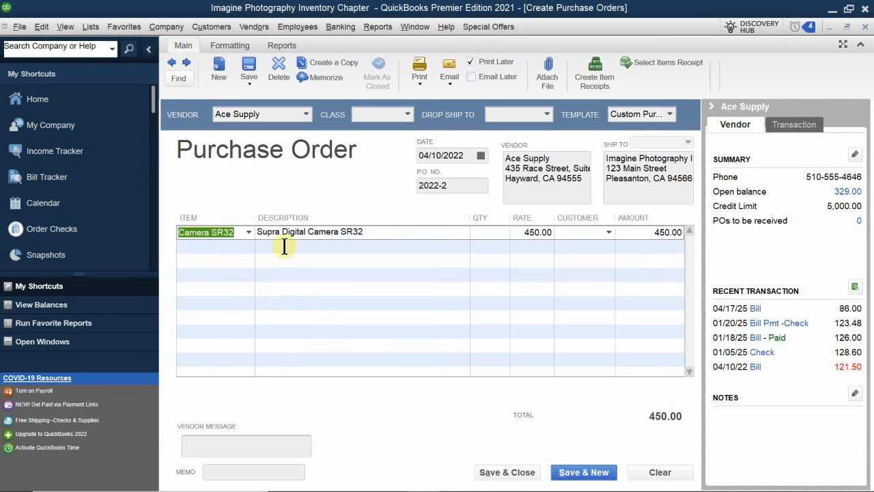
click(489, 232)
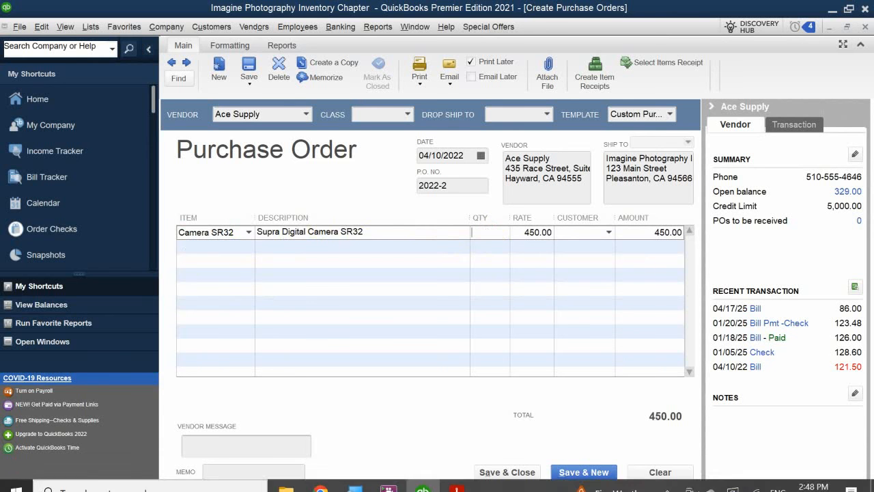
text(2)
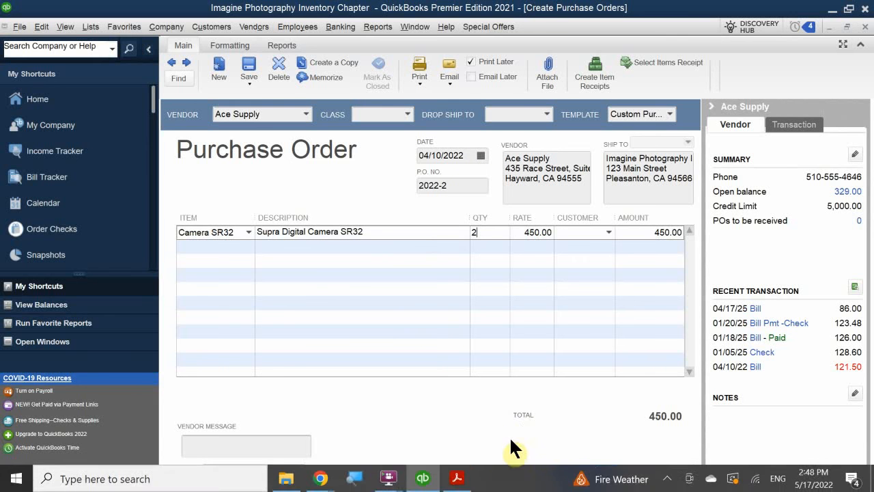
click(505, 473)
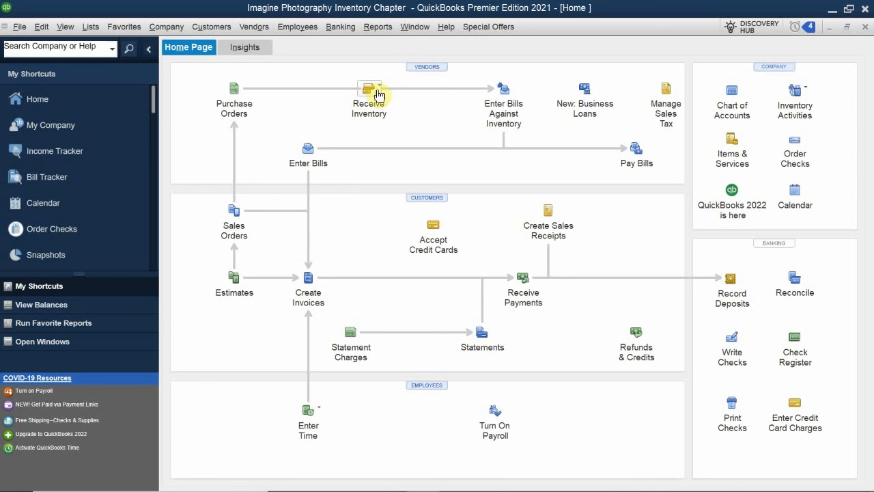
- Receive inventory with a bill from Ace Supply against open purchase order 2022-2
click(382, 93)
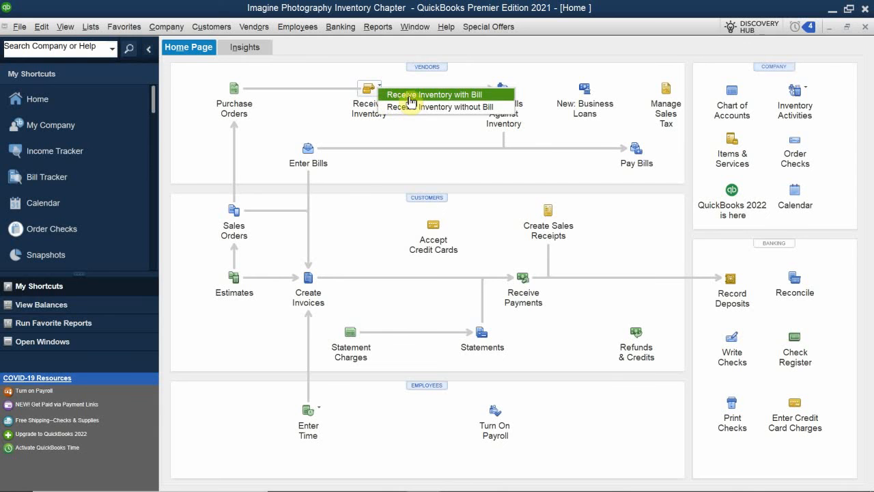
click(412, 97)
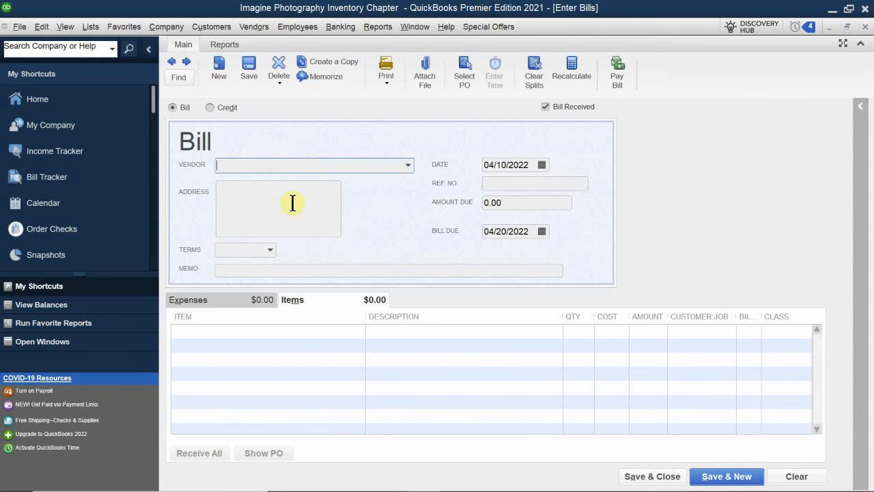
text(ave)
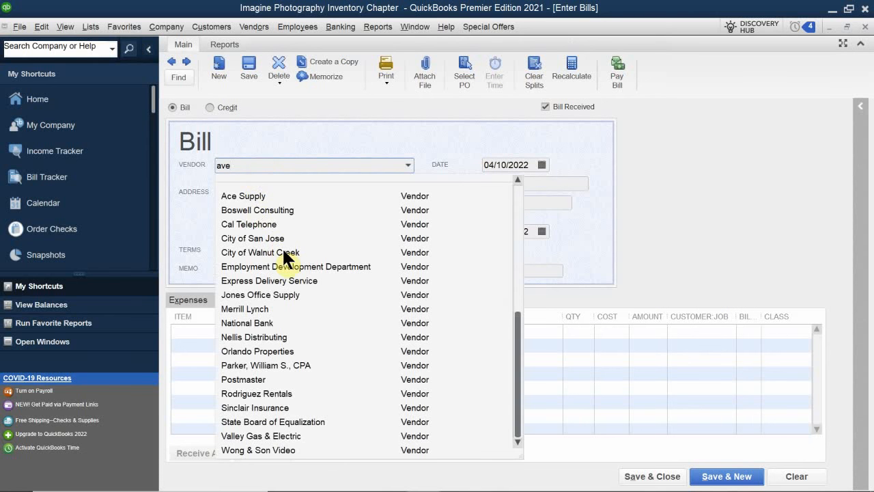
key(BackSpace)
key(BackSpace)
text(ace)
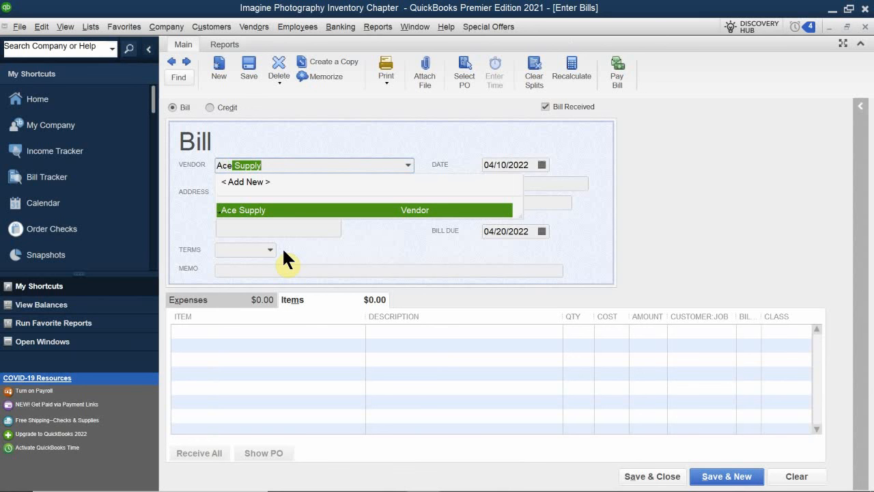
click(276, 211)
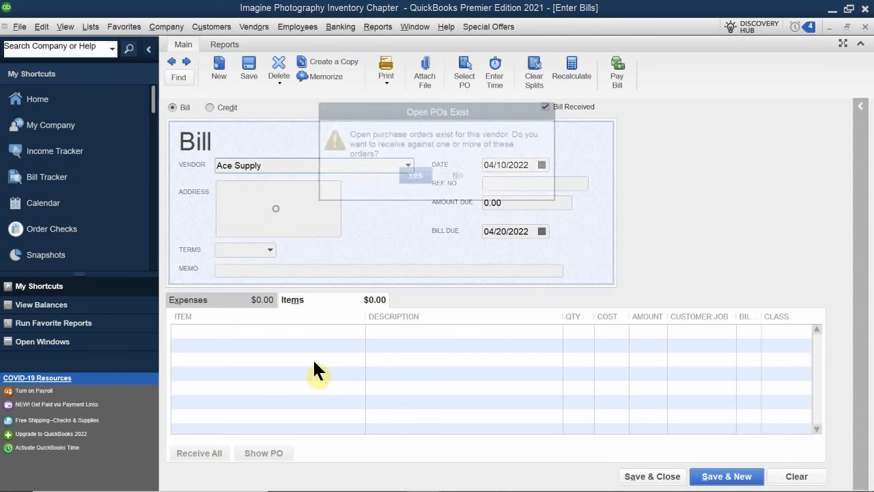
click(417, 175)
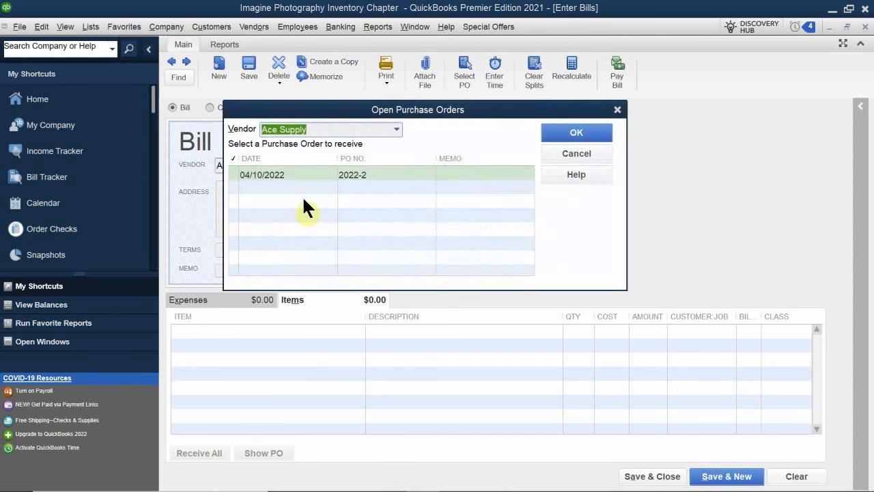
click(325, 174)
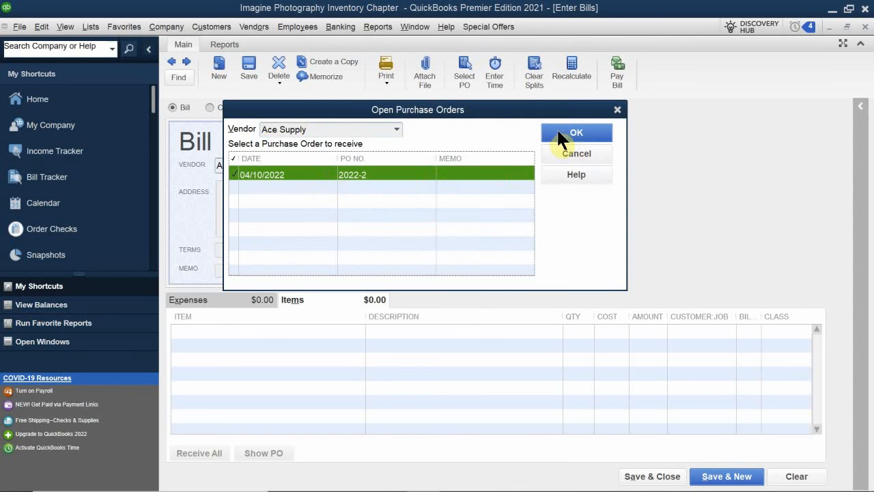
click(576, 133)
- Date the Ace Supply camera bill 04/15/2022, then save and close it
click(540, 164)
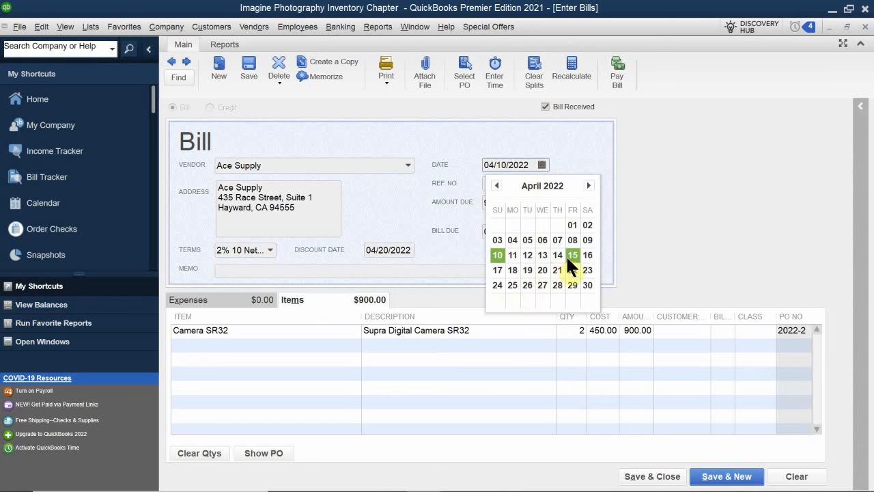
click(567, 259)
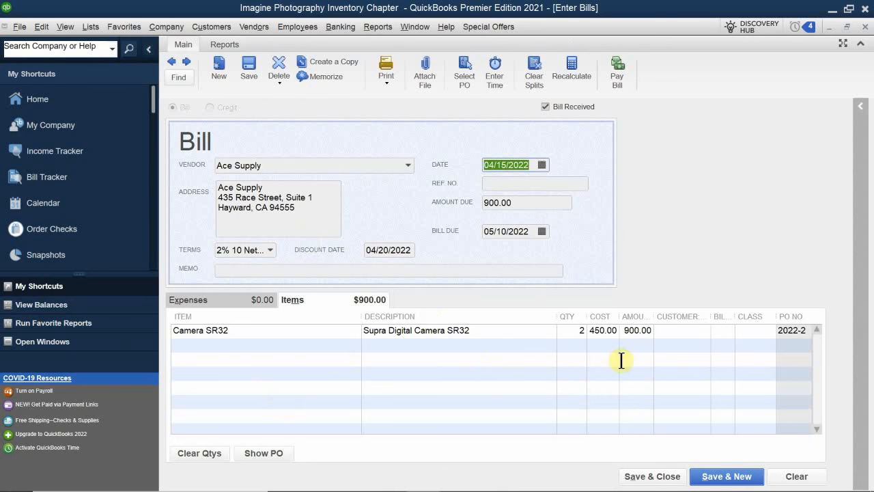
click(642, 478)
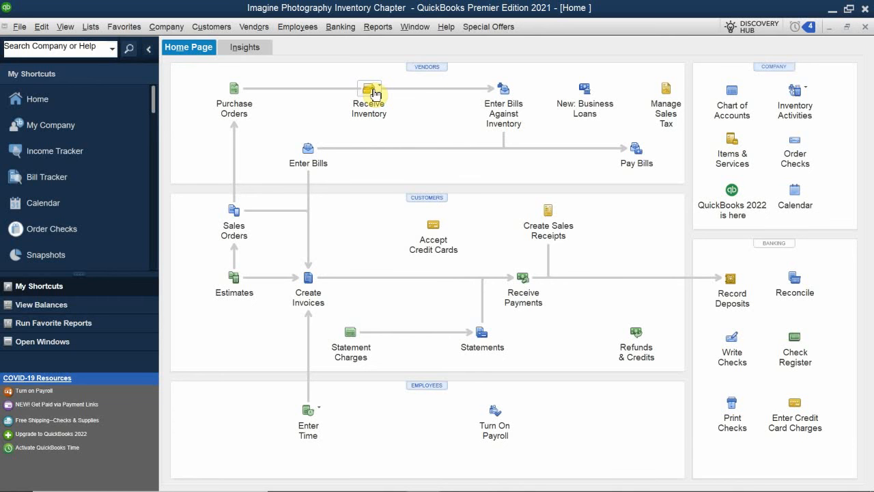
- Switch to QB 2021 CH 8.pdf in Acrobat Reader and read through to the Calculating Average Cost of Inventory section on page 295
mouse_move(3, 484)
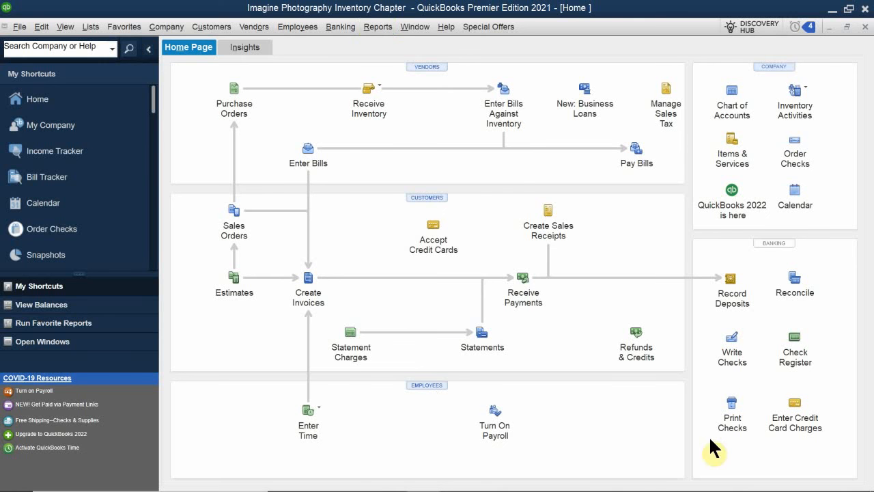
click(456, 478)
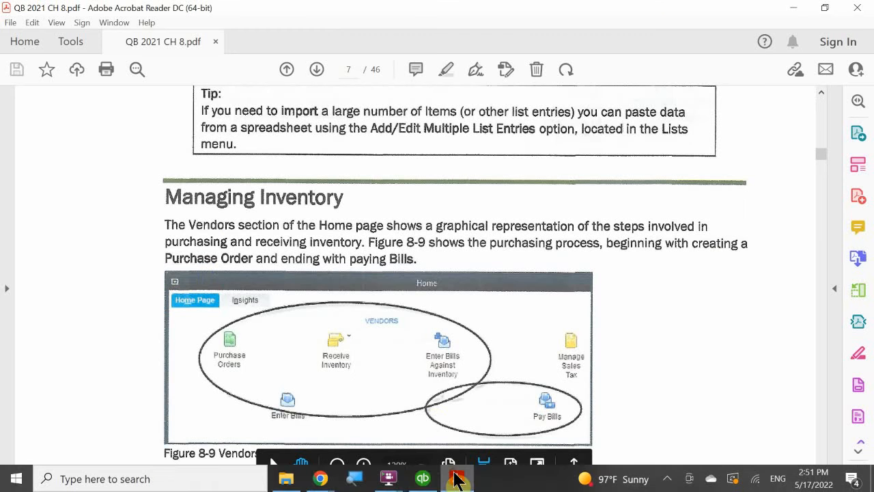
scroll(233, 301, down, 5)
scroll(233, 301, down, 20)
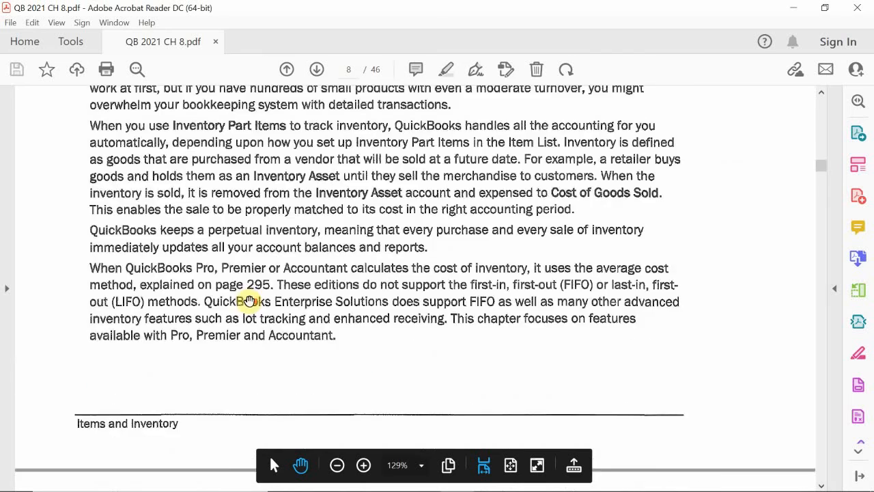
scroll(248, 301, down, 20)
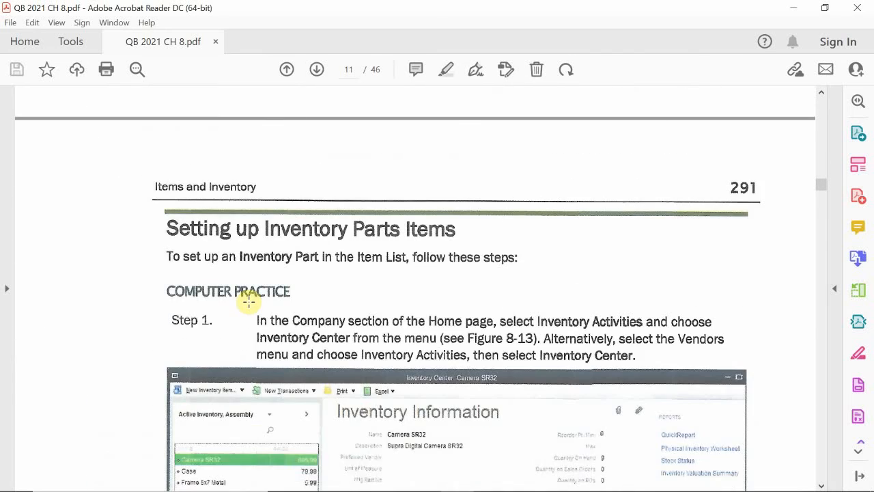
scroll(248, 301, down, 20)
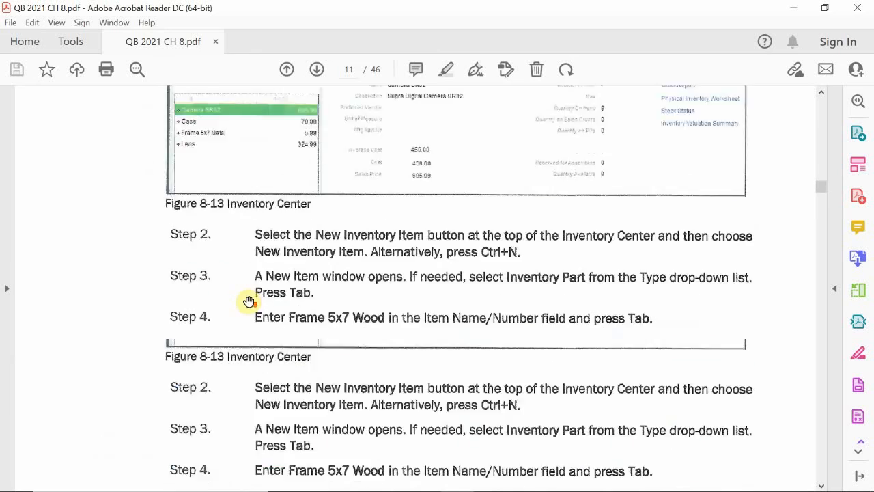
scroll(249, 301, down, 20)
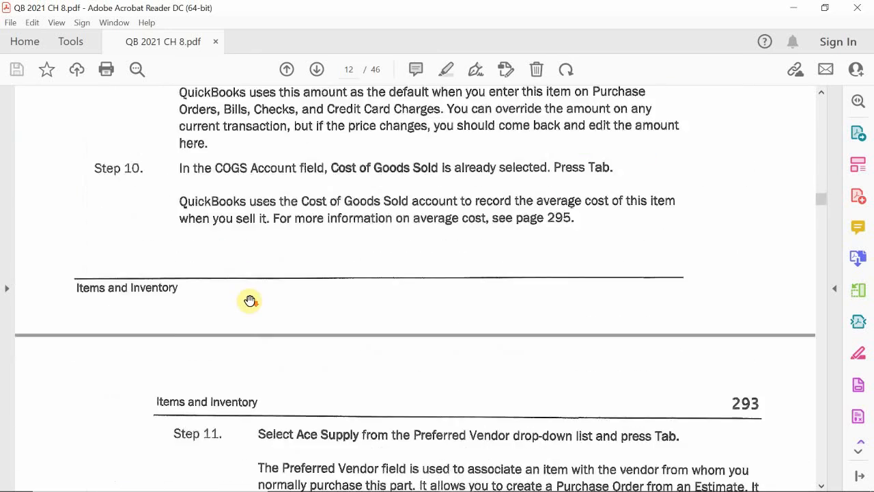
scroll(248, 302, down, 20)
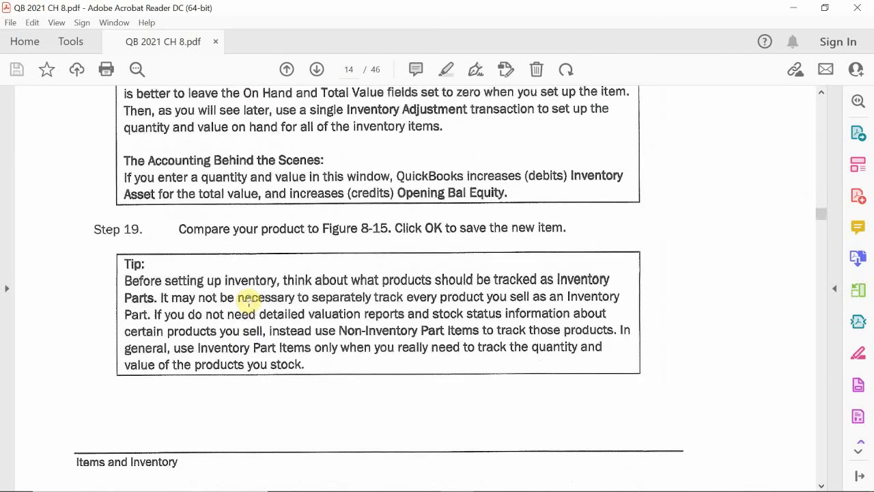
scroll(249, 299, down, 15)
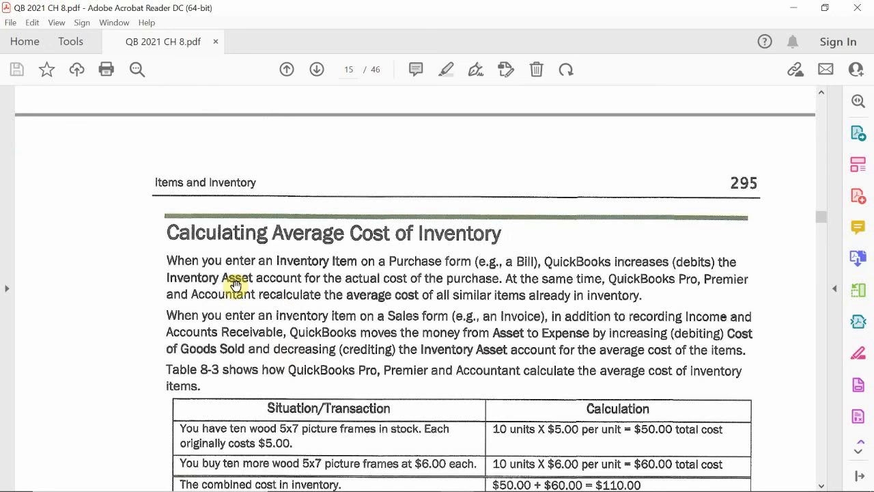
scroll(235, 284, down, 1)
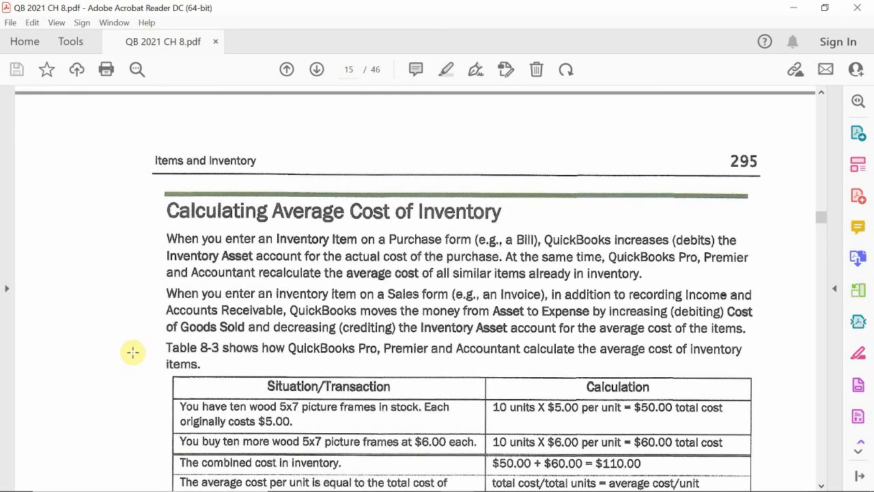
- Read through the average cost example in Table 8-3 and on to the Invoicing for Inventory Items computer practice
scroll(296, 396, down, 8)
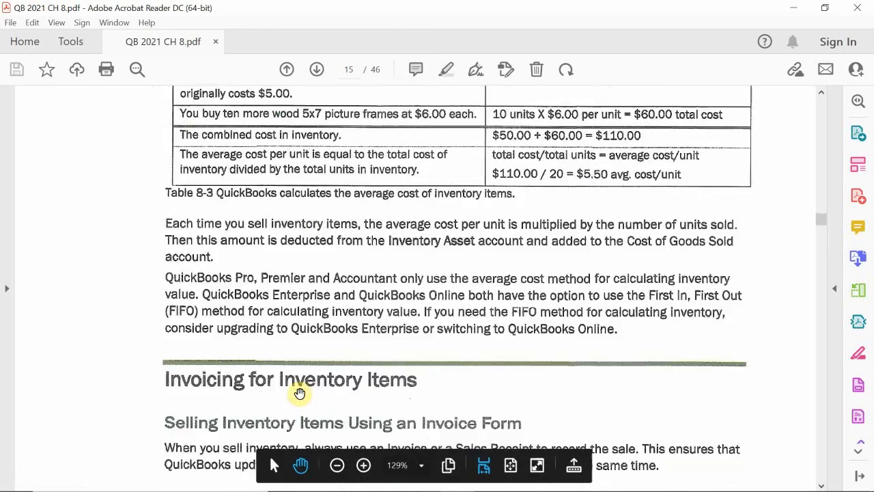
scroll(300, 394, down, 4)
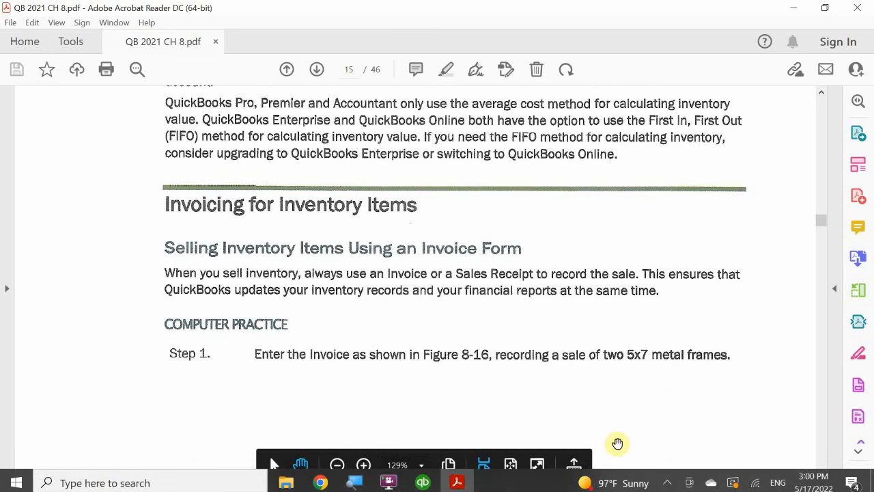
click(669, 479)
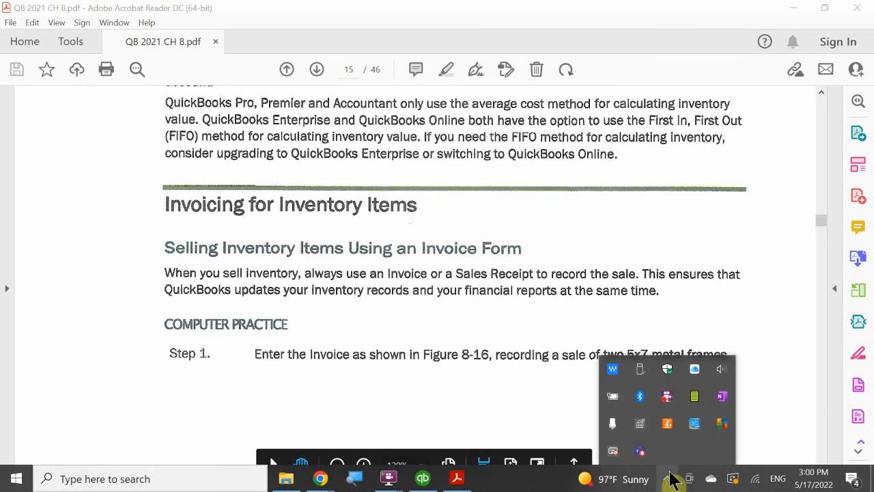
right_click(670, 397)
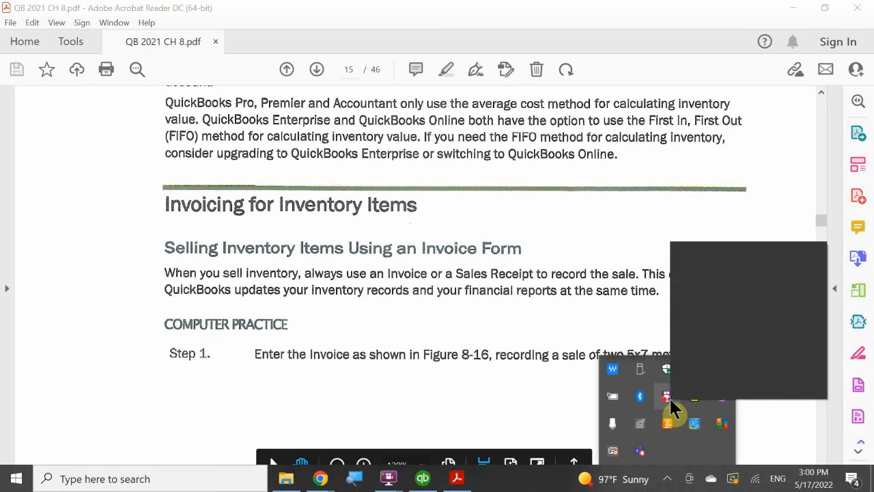